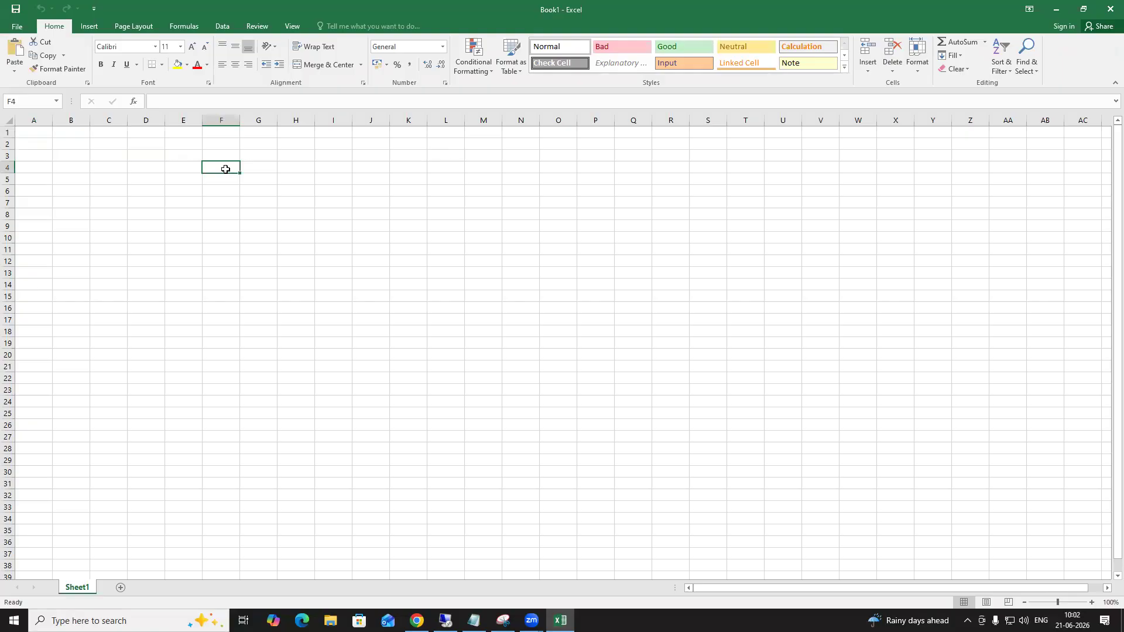
Enter "Process chain" in cell F4 and widen column F to fit the text
{"action": "type", "text": "Process chain"}
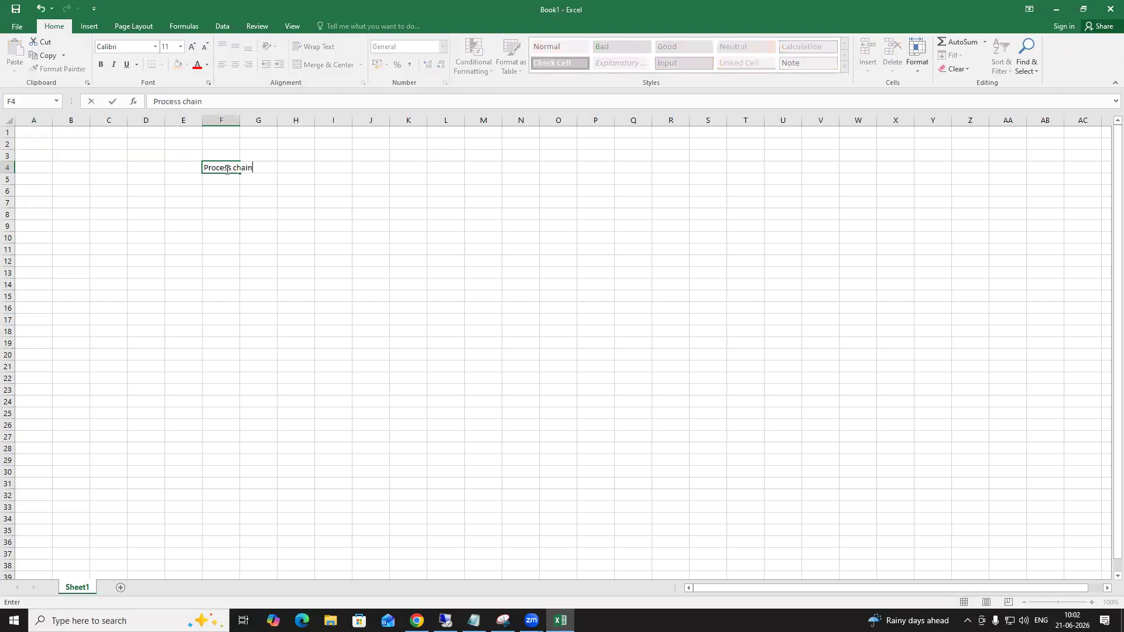
{"action": "left_click", "coordinate": [250, 234]}
{"action": "left_click_drag", "start_coordinate": [240, 118], "coordinate": [277, 118]}
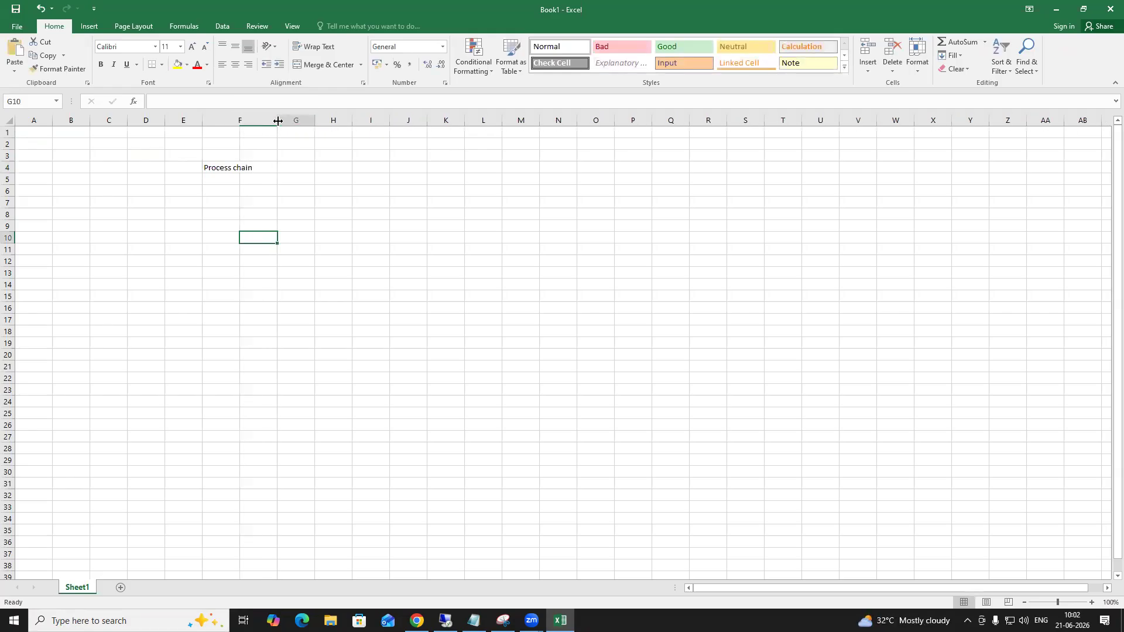
Enter "Data flow" in cell I4 and widen column I to about twice its width
{"action": "left_click", "coordinate": [361, 166]}
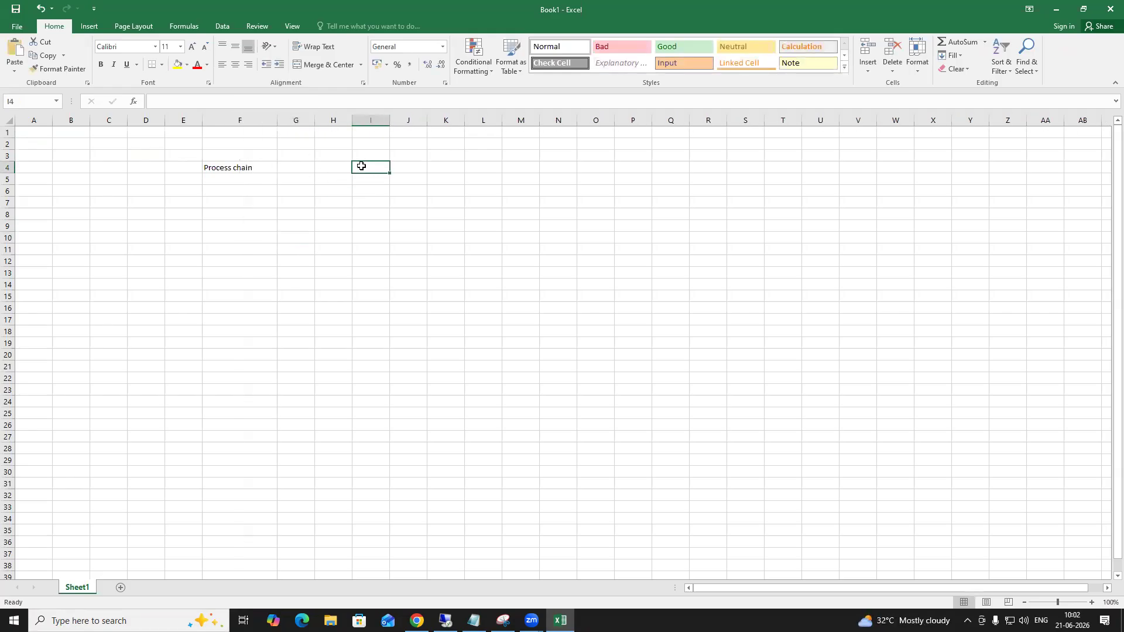
{"action": "type", "text": "Data flow"}
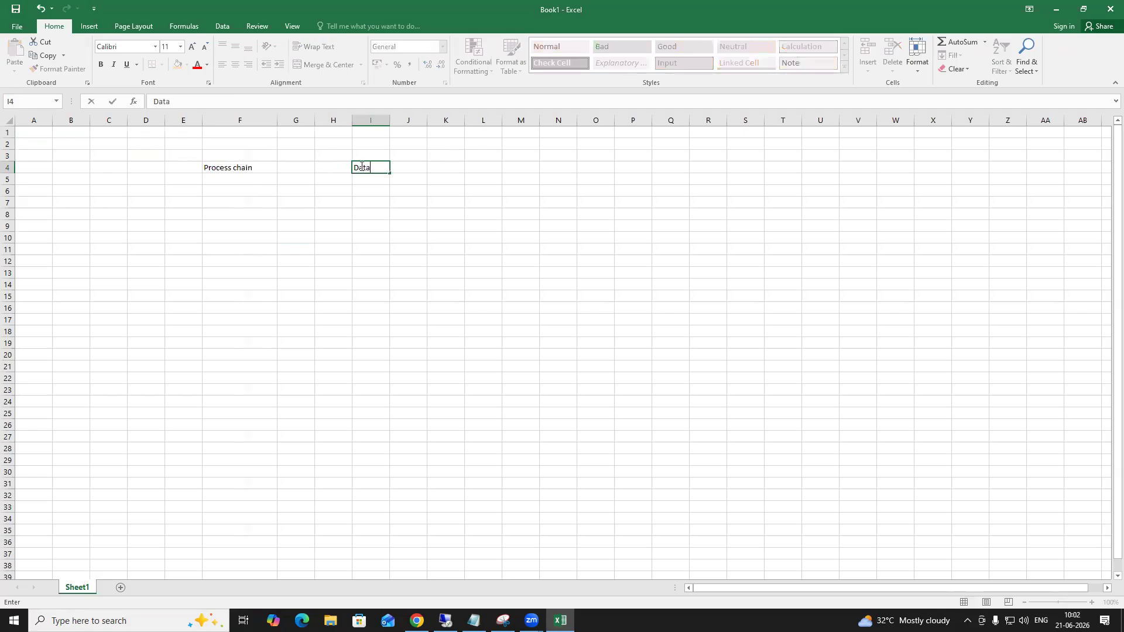
{"action": "left_click", "coordinate": [379, 214]}
{"action": "left_click_drag", "start_coordinate": [389, 120], "coordinate": [425, 120]}
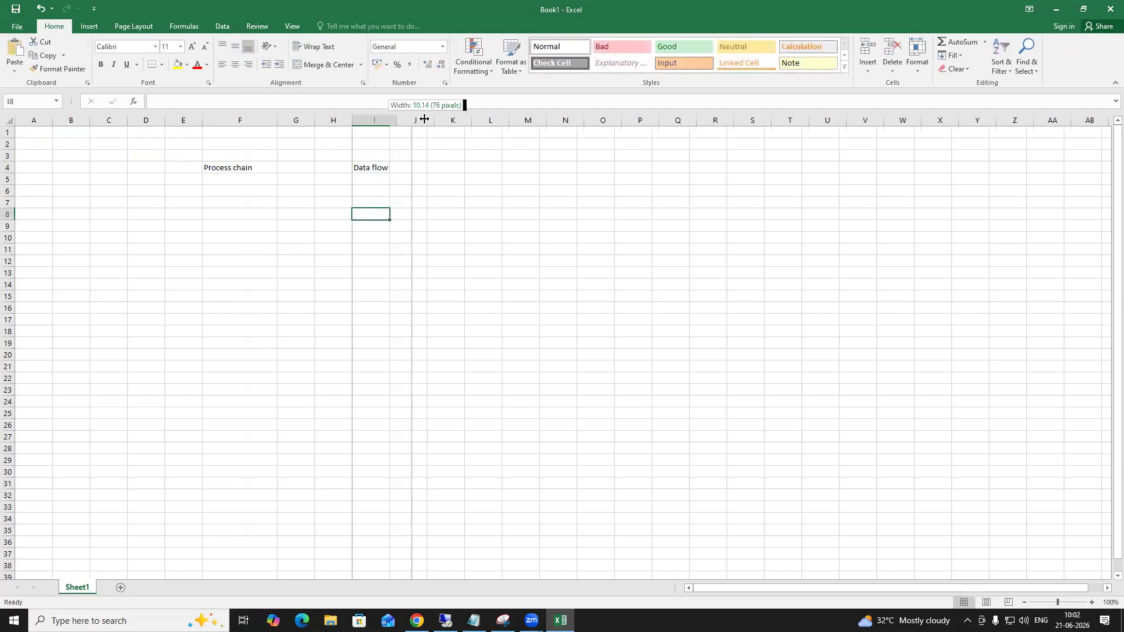
{"action": "left_click", "coordinate": [384, 168]}
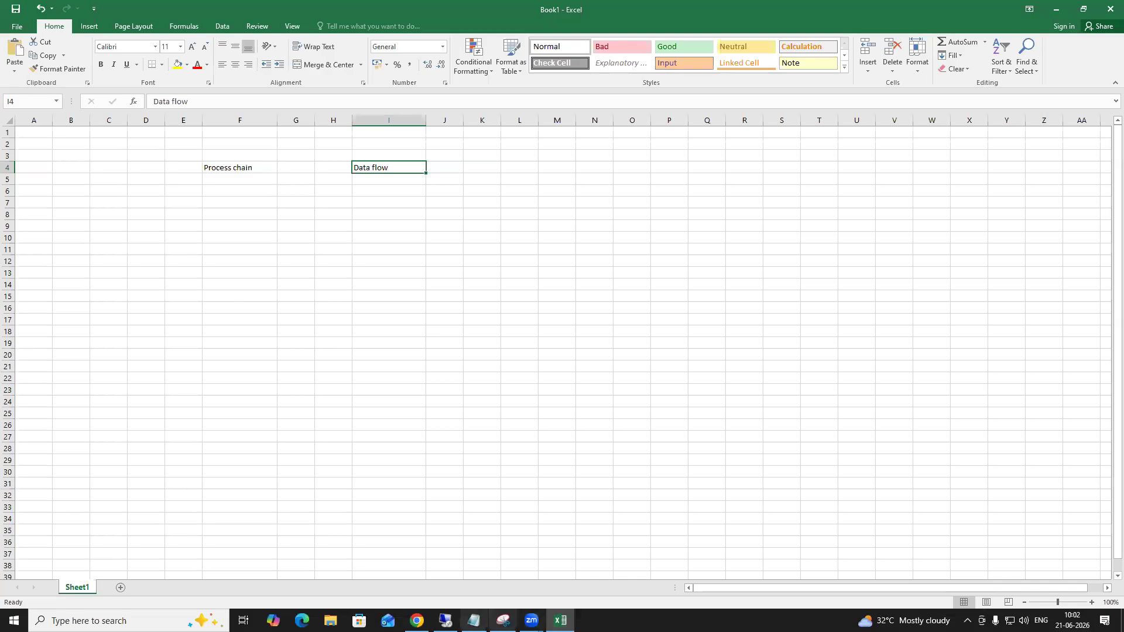
Switch to SAP HANA Studio in the remote session and examine the ZPC_FLOW objects from source system to DataStore object
{"action": "left_click", "coordinate": [446, 620]}
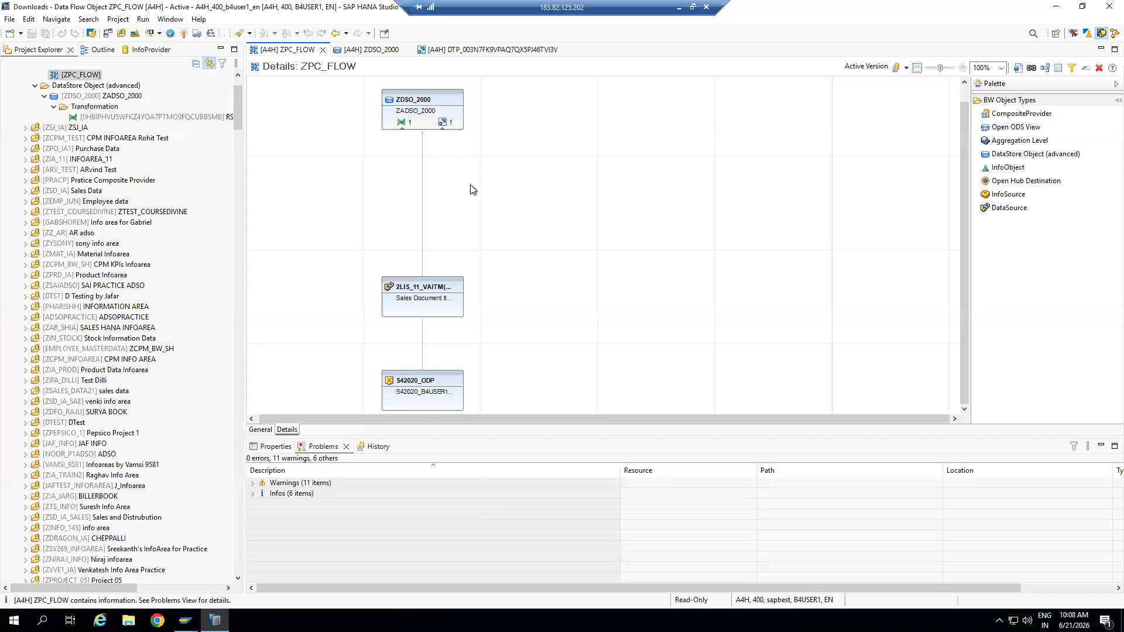
{"action": "mouse_move", "coordinate": [433, 387]}
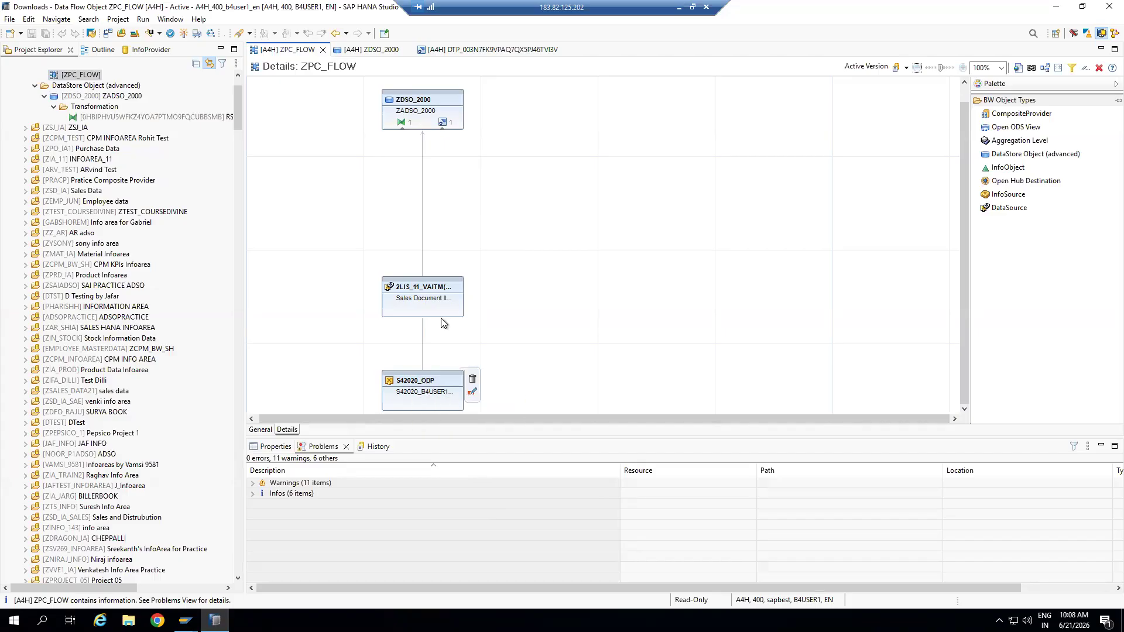
{"action": "mouse_move", "coordinate": [434, 100]}
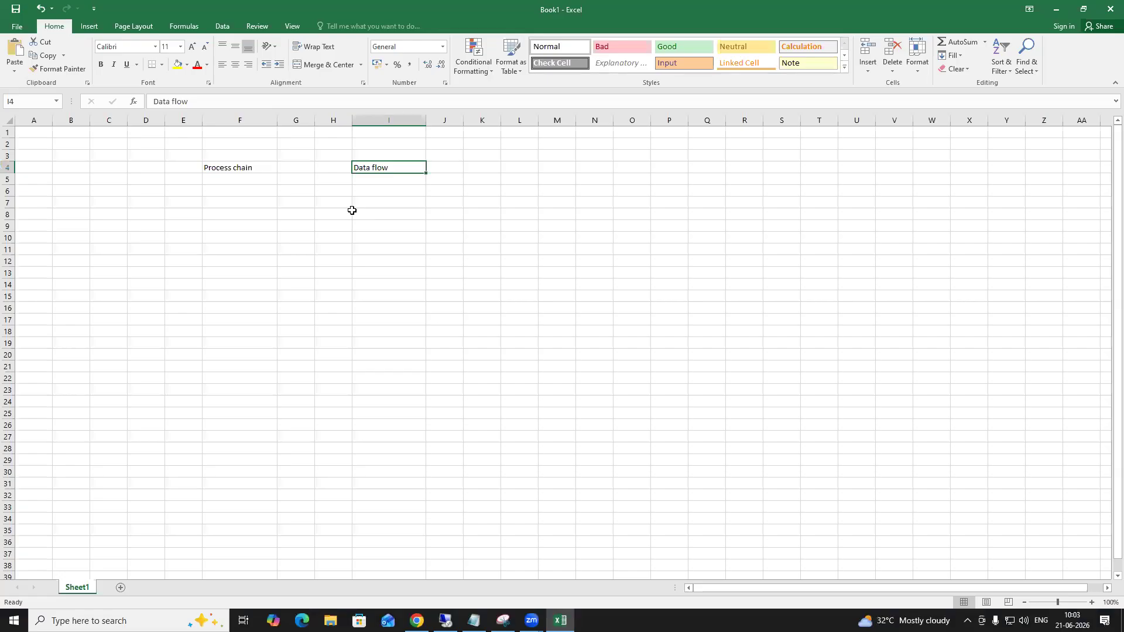
Back in the Excel workbook, enter "Start Variant" in cell F7 below the process chain heading
{"action": "left_click", "coordinate": [359, 211]}
{"action": "left_click", "coordinate": [381, 168]}
{"action": "left_click", "coordinate": [241, 202]}
{"action": "type", "text": "St"}
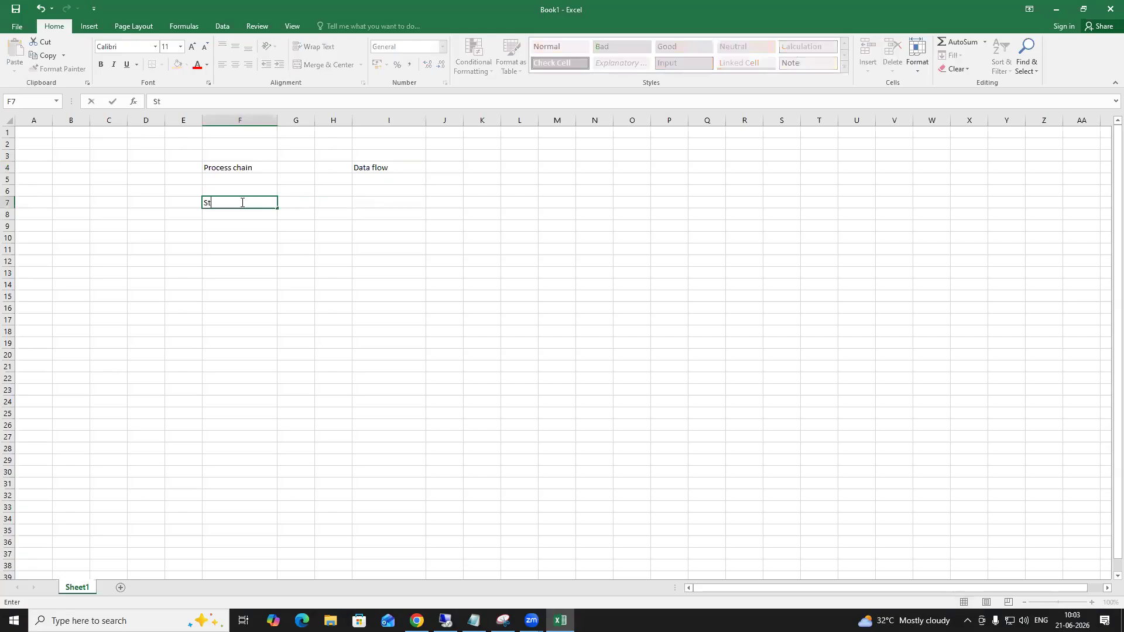
{"action": "type", "text": "art Varian"}
{"action": "left_click", "coordinate": [254, 274]}
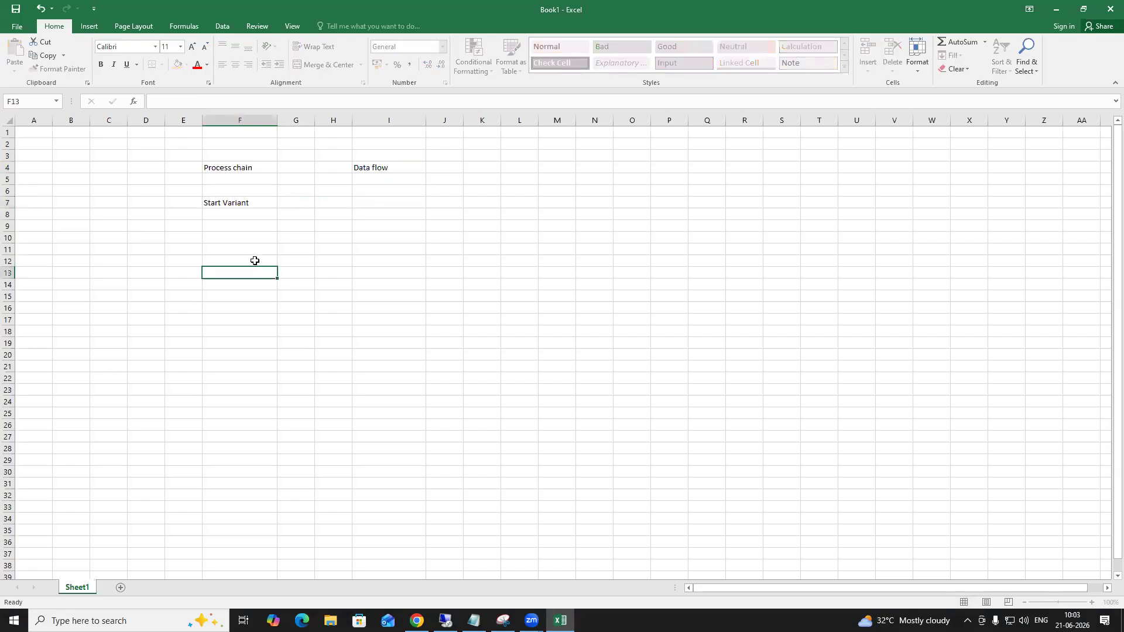
Enter "DTP" in cell F10 and "DSO activation" in cell F14
{"action": "left_click", "coordinate": [248, 232]}
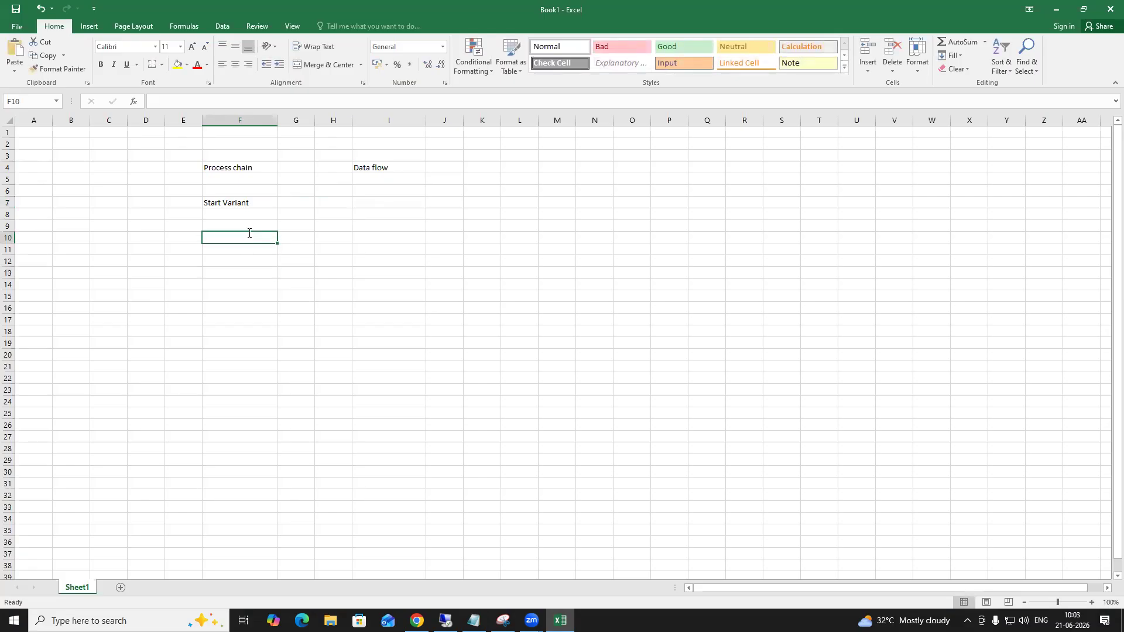
{"action": "type", "text": "DTP"}
{"action": "left_click", "coordinate": [237, 285]}
{"action": "type", "text": "DSO activation"}
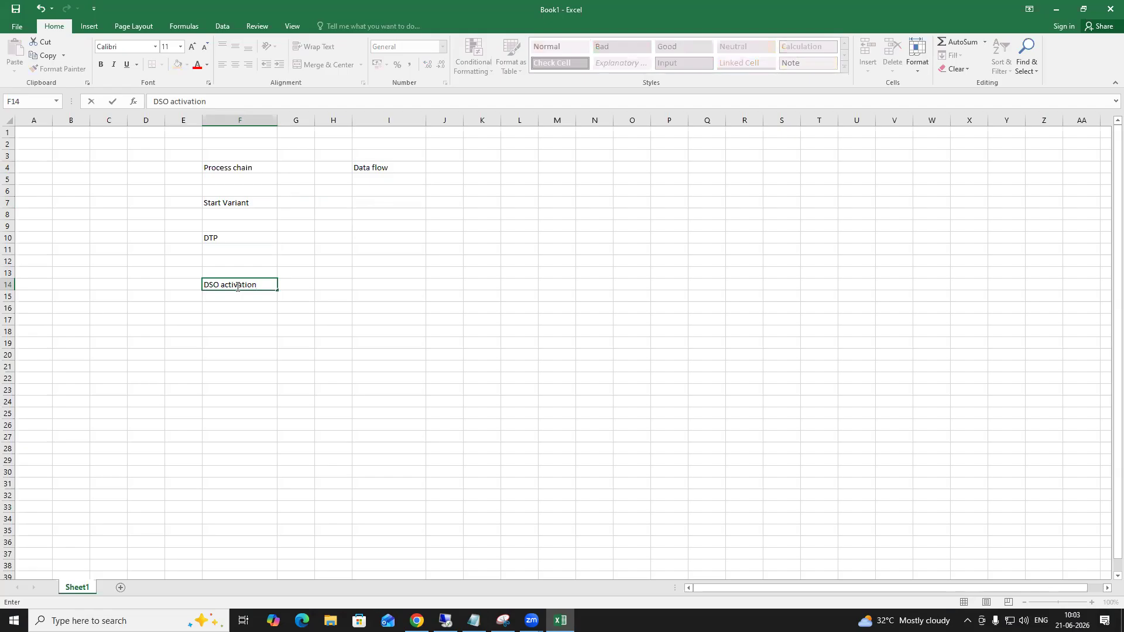
{"action": "left_click", "coordinate": [235, 323]}
{"action": "left_click", "coordinate": [243, 284]}
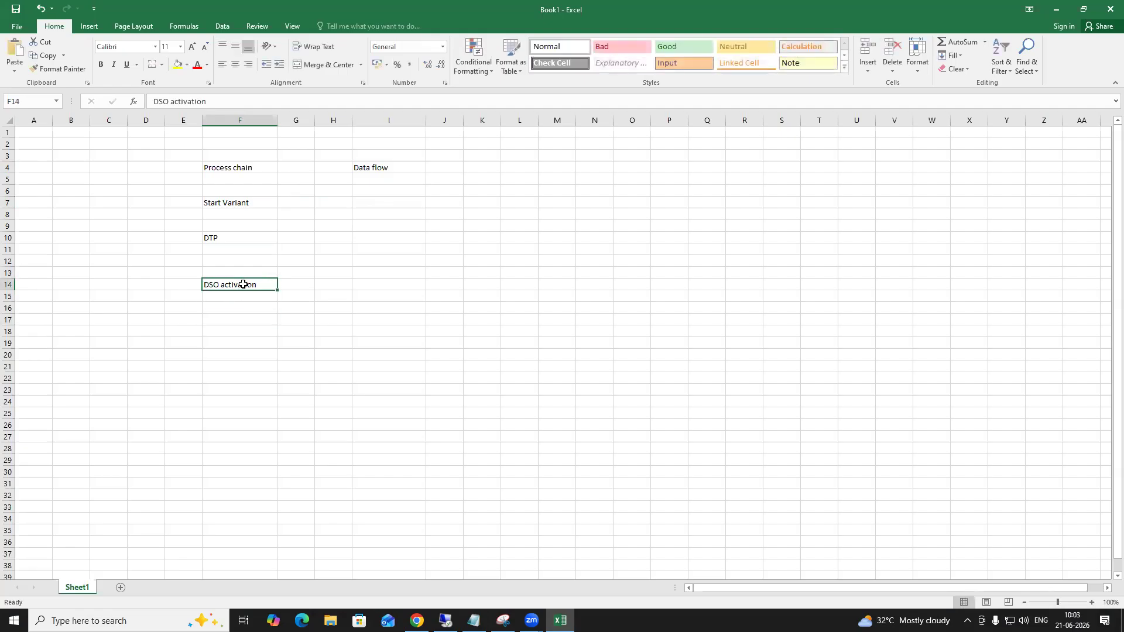
Make the Start Variant, DTP and DSO activation entries in column F bold
{"action": "left_click", "coordinate": [223, 224]}
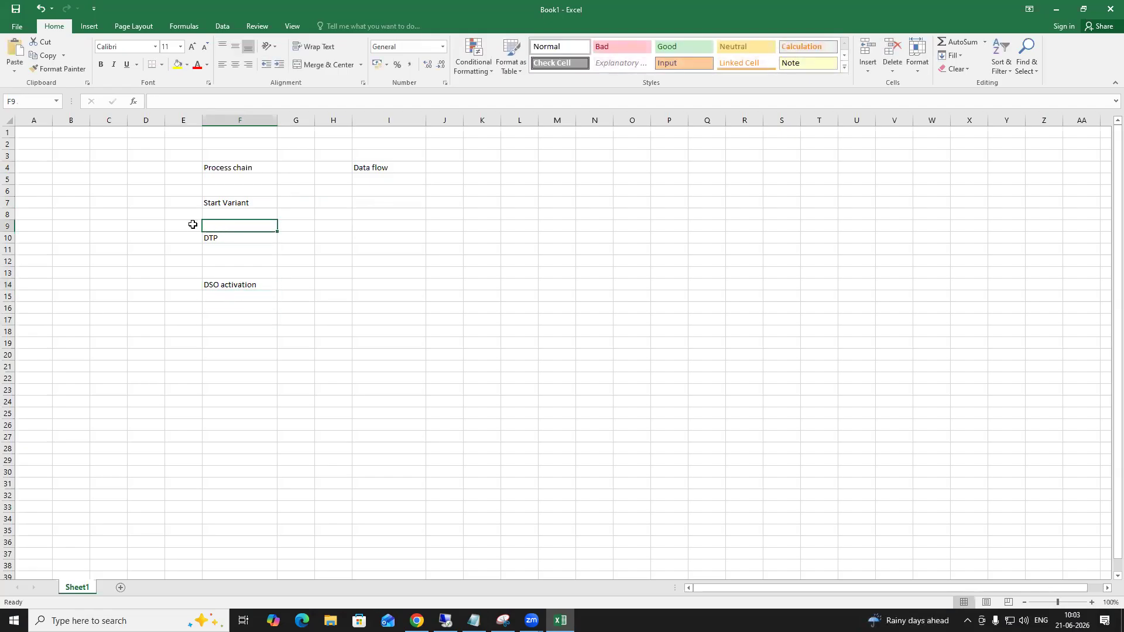
{"action": "left_click", "coordinate": [229, 203]}
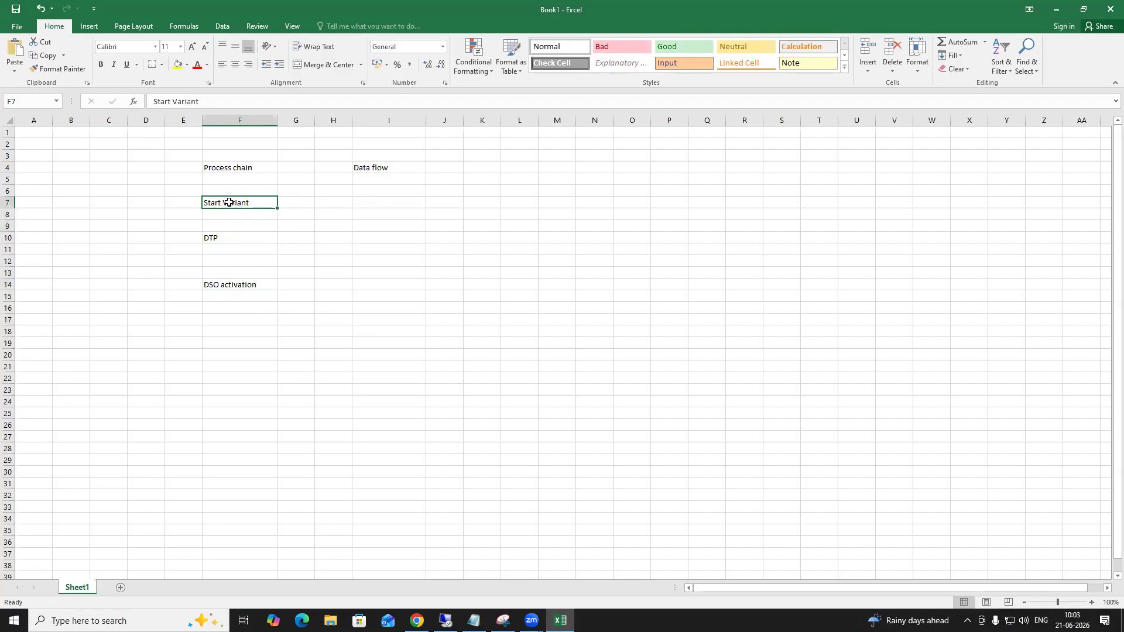
{"action": "key", "text": "ctrl+b"}
{"action": "left_click", "coordinate": [235, 236]}
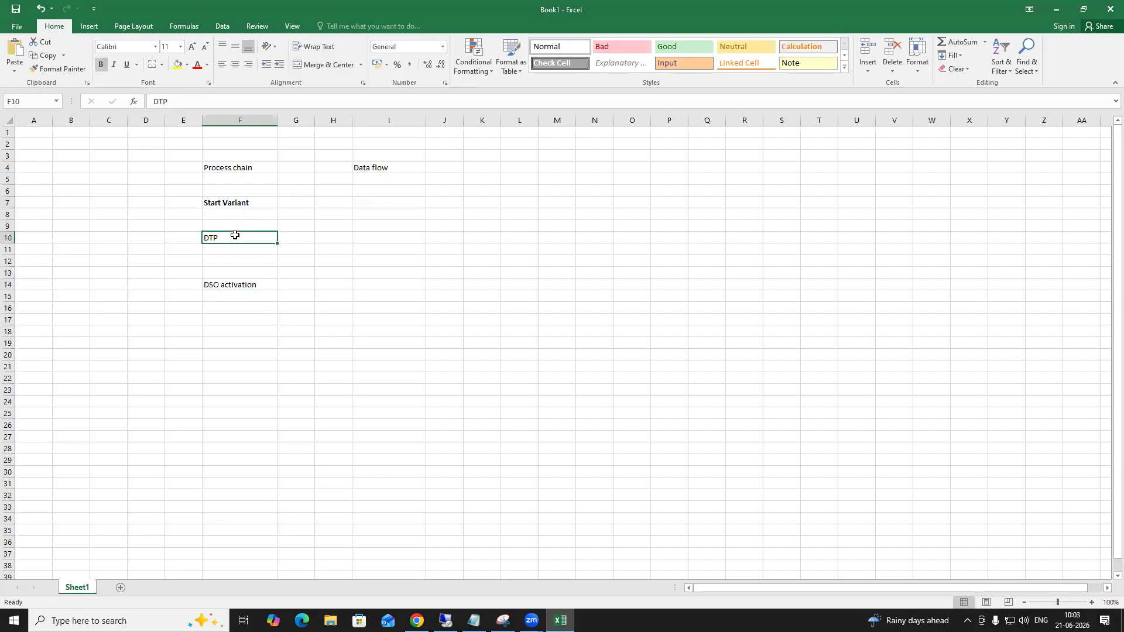
{"action": "key", "text": "ctrl+b"}
{"action": "left_click", "coordinate": [240, 285]}
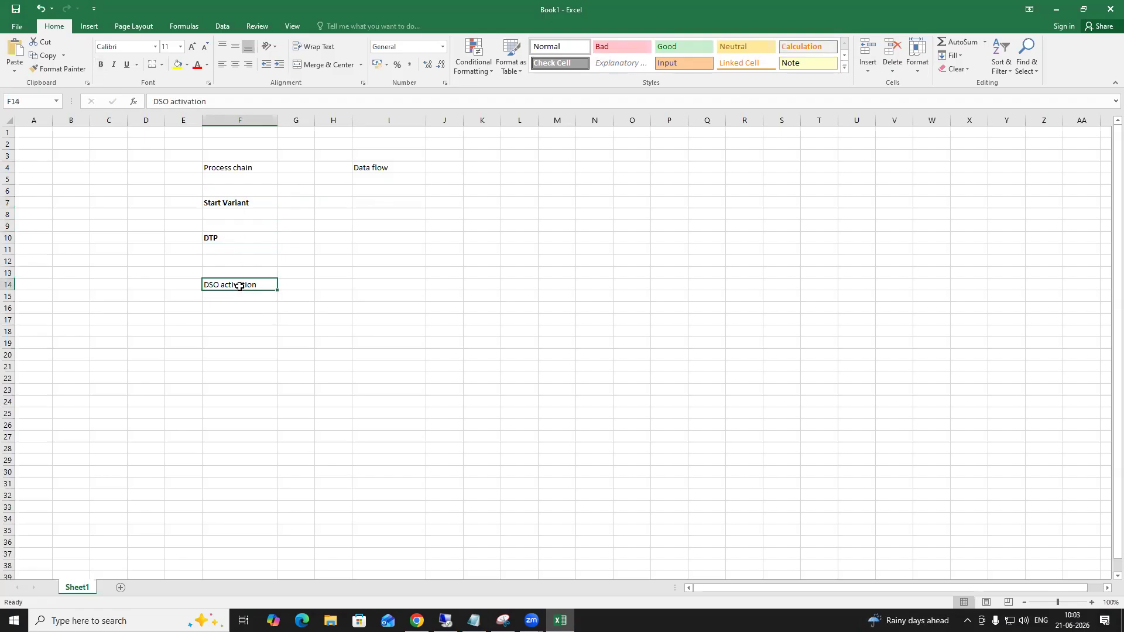
{"action": "key", "text": "ctrl+v"}
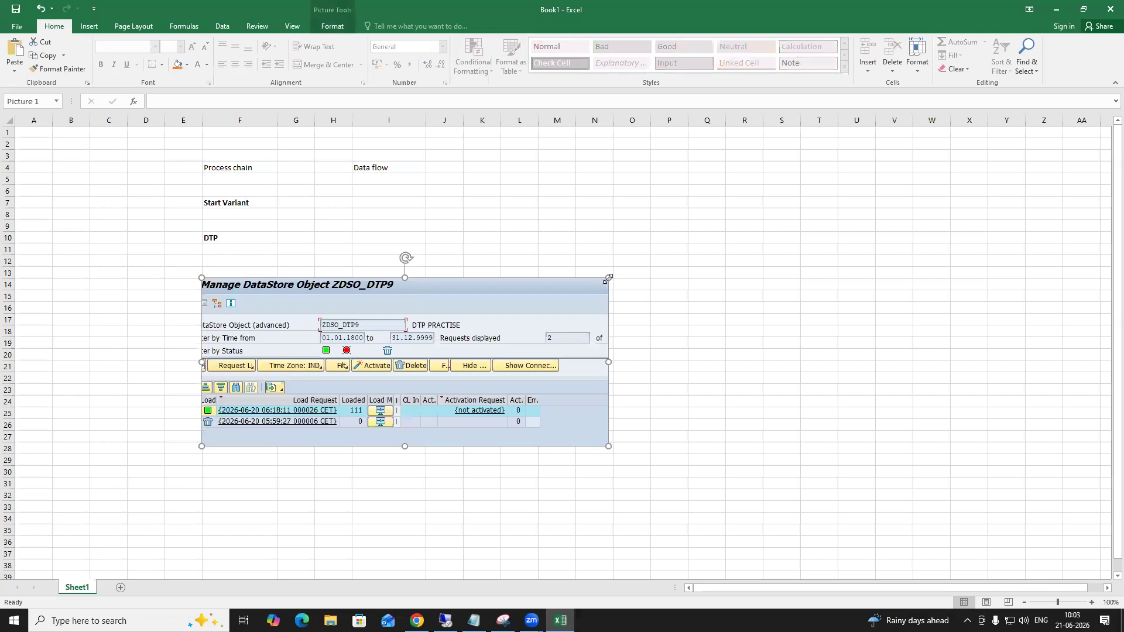
{"action": "key", "text": "ctrl+z"}
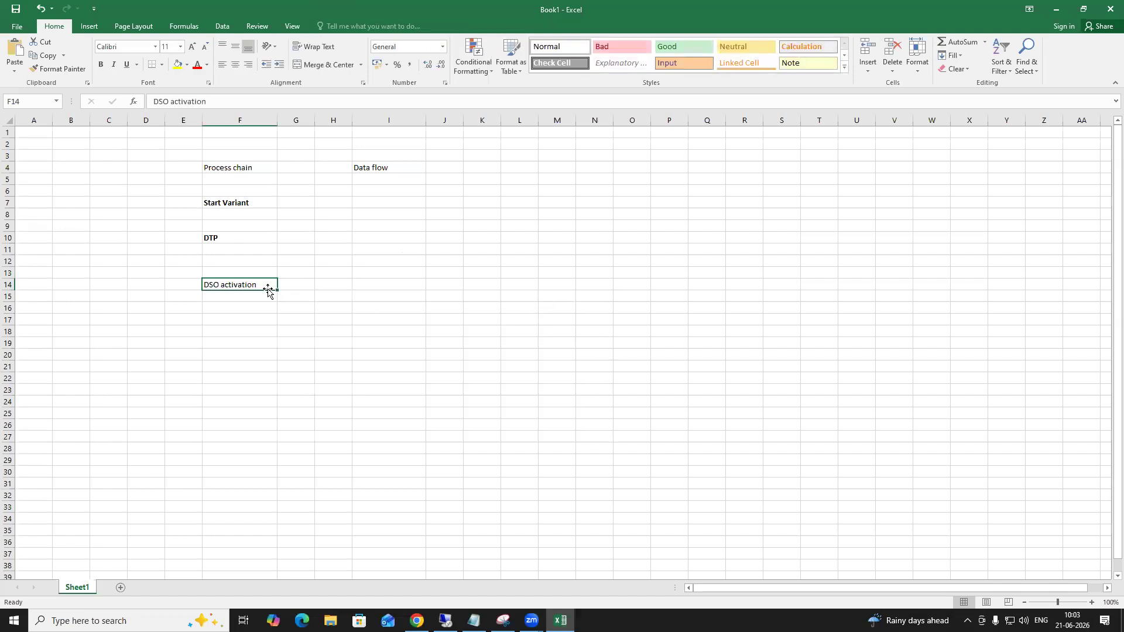
{"action": "key", "text": "ctrl+b"}
{"action": "left_click", "coordinate": [252, 329]}
Widen column G to about three times its width
{"action": "left_click", "coordinate": [252, 203]}
{"action": "left_click", "coordinate": [309, 201]}
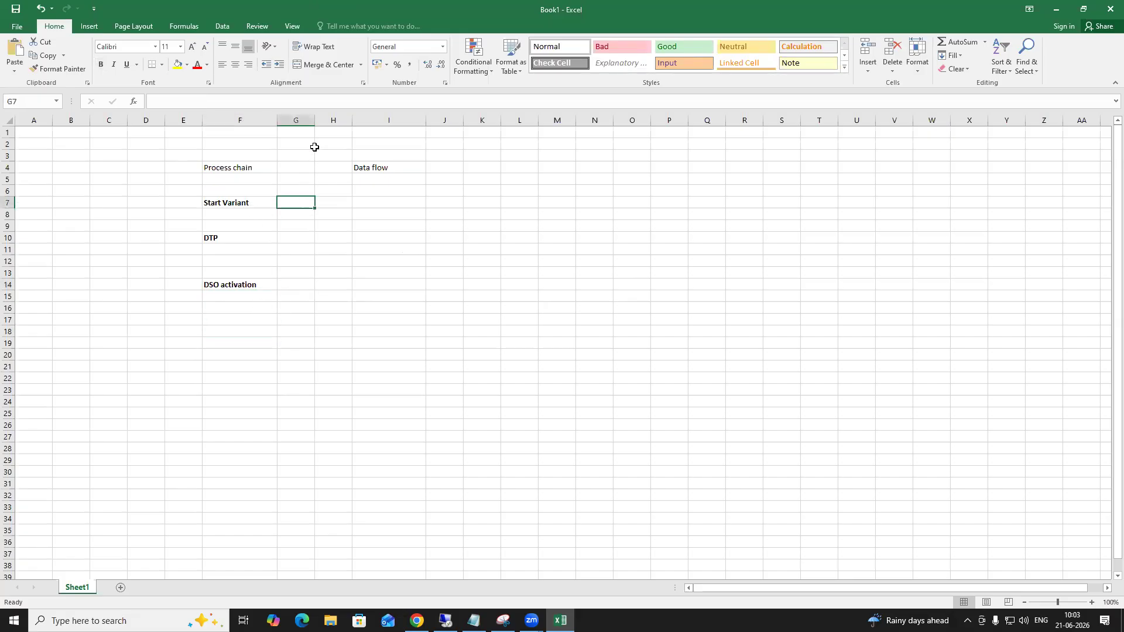
{"action": "left_click_drag", "start_coordinate": [315, 120], "coordinate": [394, 119]}
{"action": "left_click", "coordinate": [251, 168]}
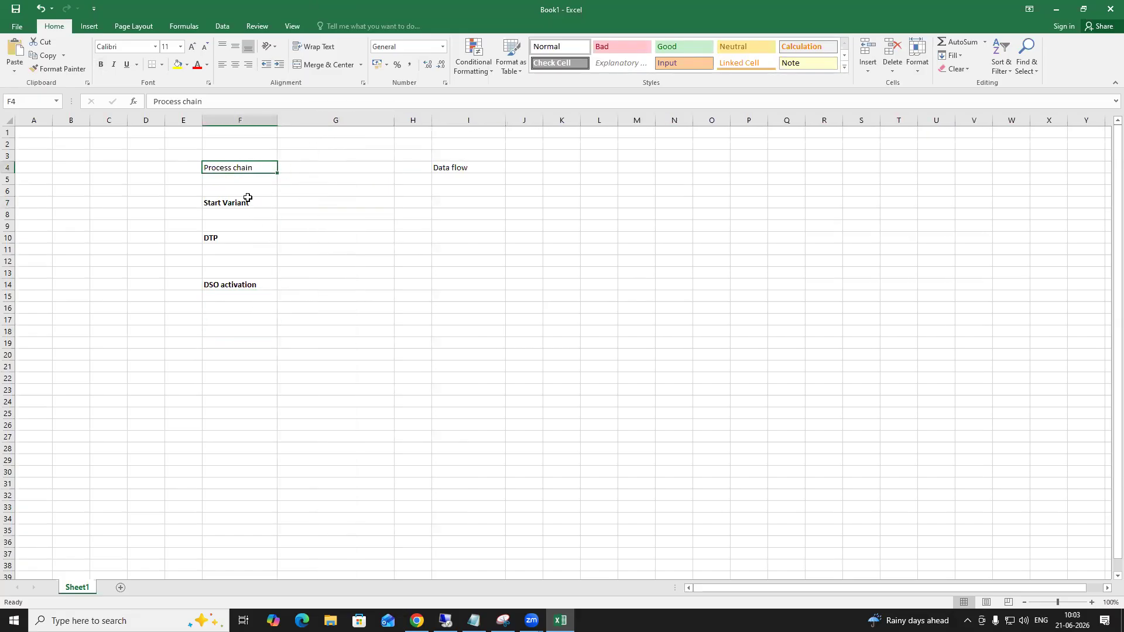
{"action": "left_click", "coordinate": [240, 201]}
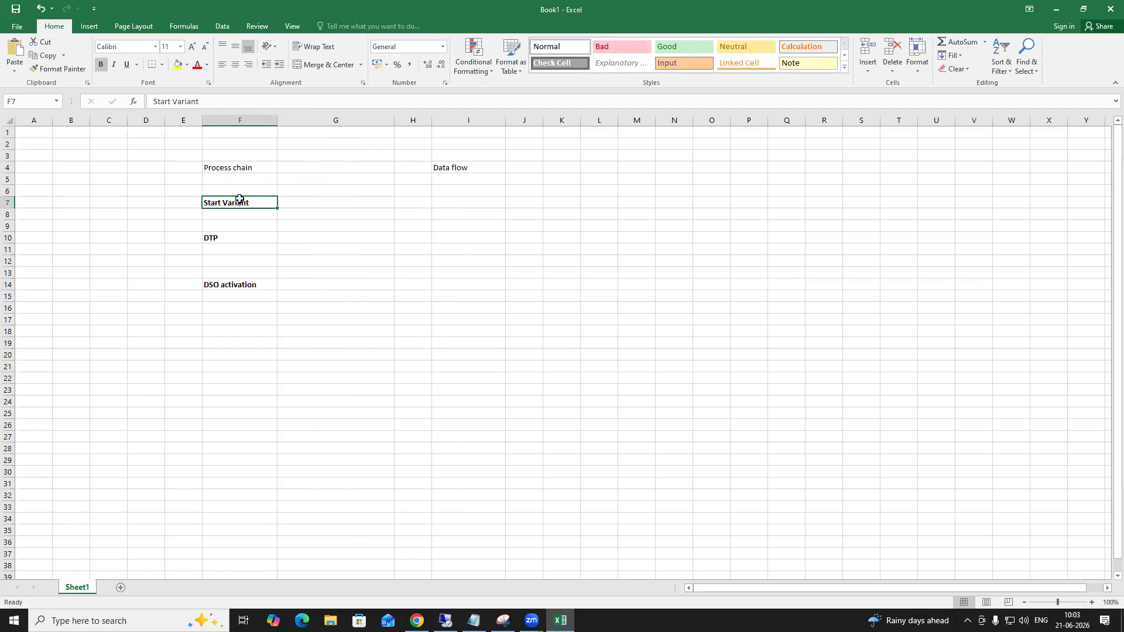
{"action": "left_click", "coordinate": [296, 202]}
{"action": "left_click", "coordinate": [267, 202]}
{"action": "left_click", "coordinate": [291, 200]}
{"action": "left_click", "coordinate": [245, 201]}
{"action": "left_click", "coordinate": [300, 200]}
{"action": "left_click", "coordinate": [252, 201]}
{"action": "left_click", "coordinate": [298, 202]}
{"action": "left_click", "coordinate": [257, 202]}
{"action": "left_click", "coordinate": [299, 202]}
{"action": "left_click", "coordinate": [258, 203]}
{"action": "left_click", "coordinate": [302, 202]}
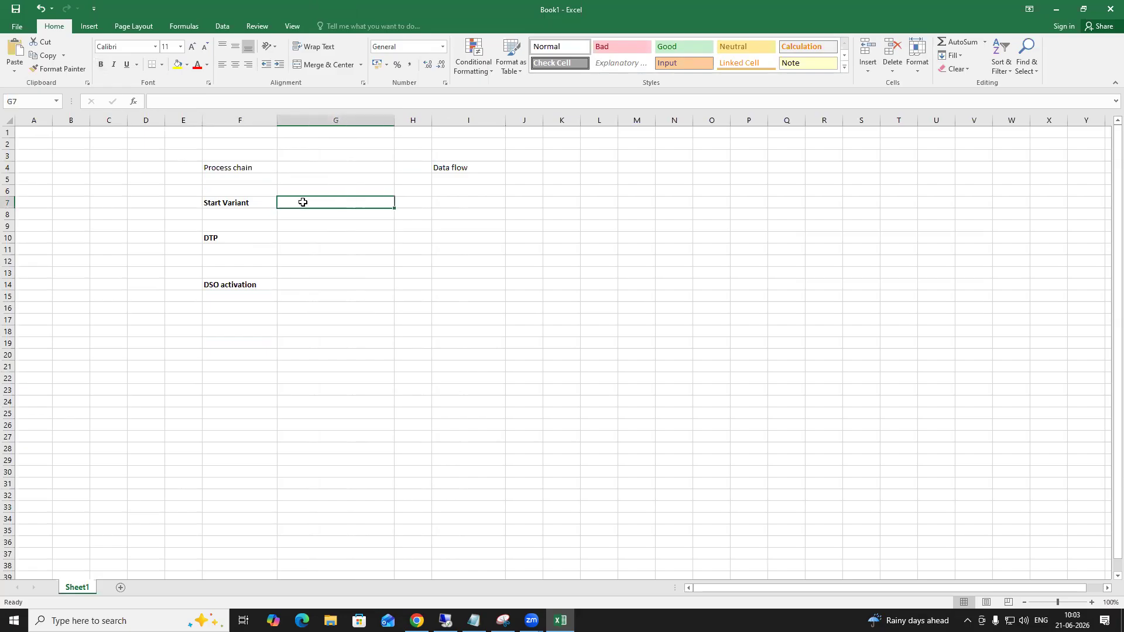
{"action": "left_click", "coordinate": [244, 201]}
{"action": "left_click", "coordinate": [306, 200]}
{"action": "left_click", "coordinate": [253, 238]}
{"action": "left_click", "coordinate": [246, 285]}
{"action": "left_click", "coordinate": [248, 203]}
{"action": "left_click_drag", "start_coordinate": [247, 204], "coordinate": [262, 289]}
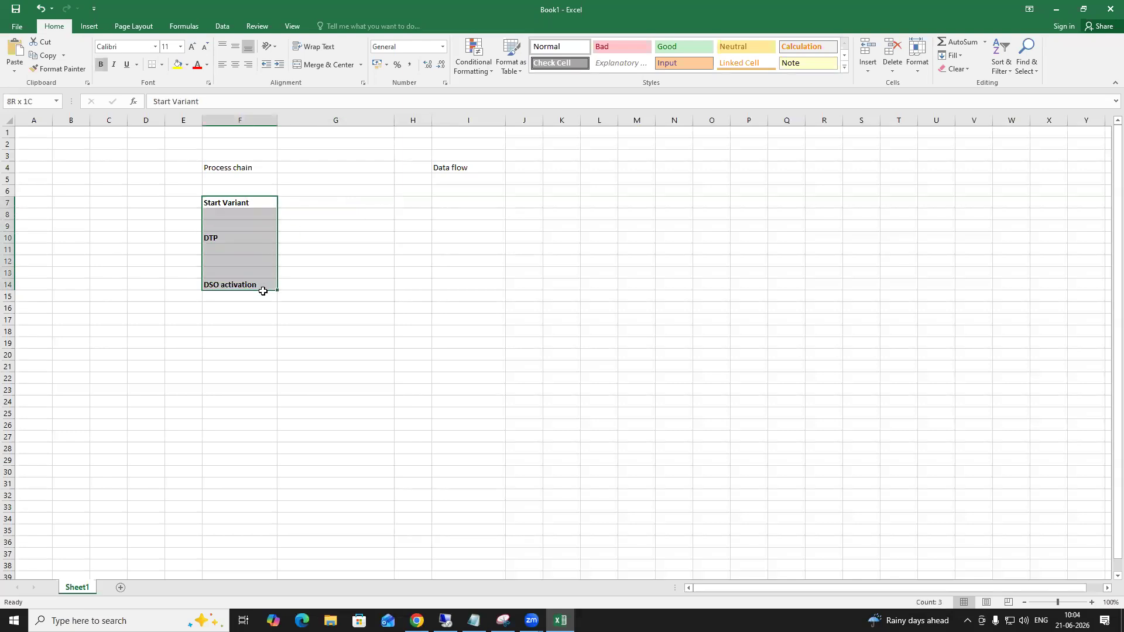
Enter the DTP's source name "2LIS_11_VAITM" in cell G10
{"action": "left_click", "coordinate": [226, 241]}
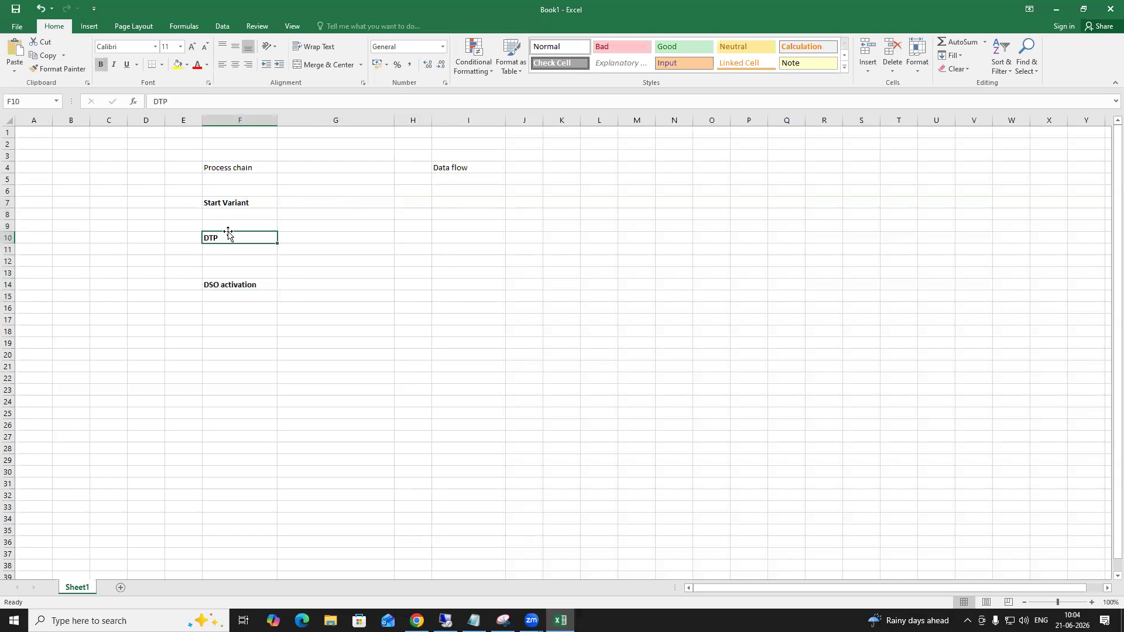
{"action": "left_click", "coordinate": [297, 235]}
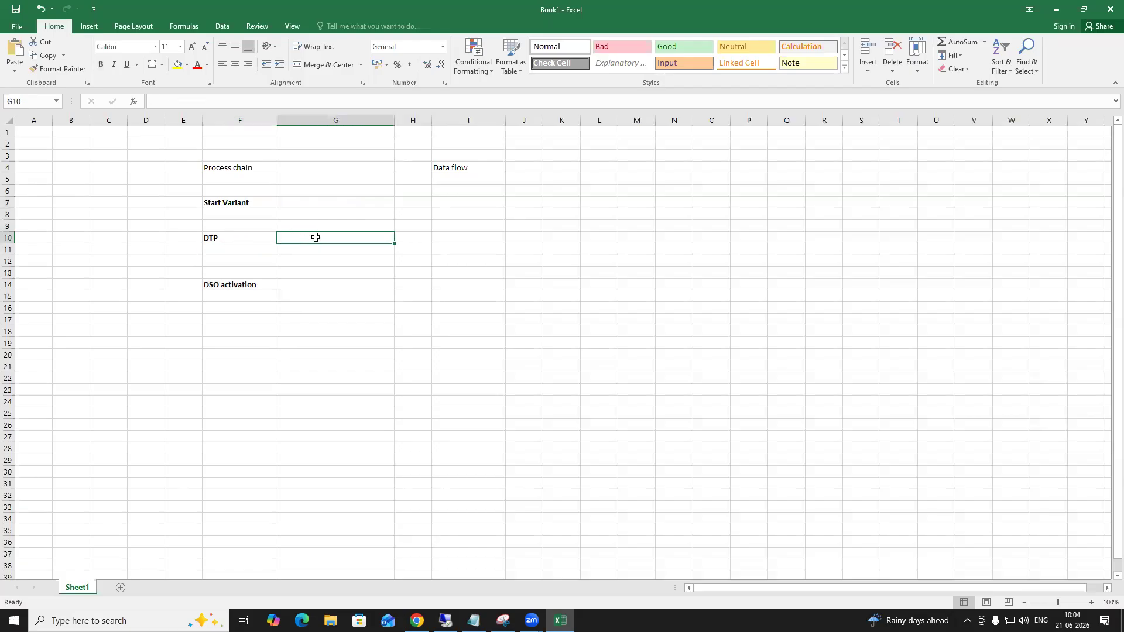
{"action": "type", "text": "2LIS"}
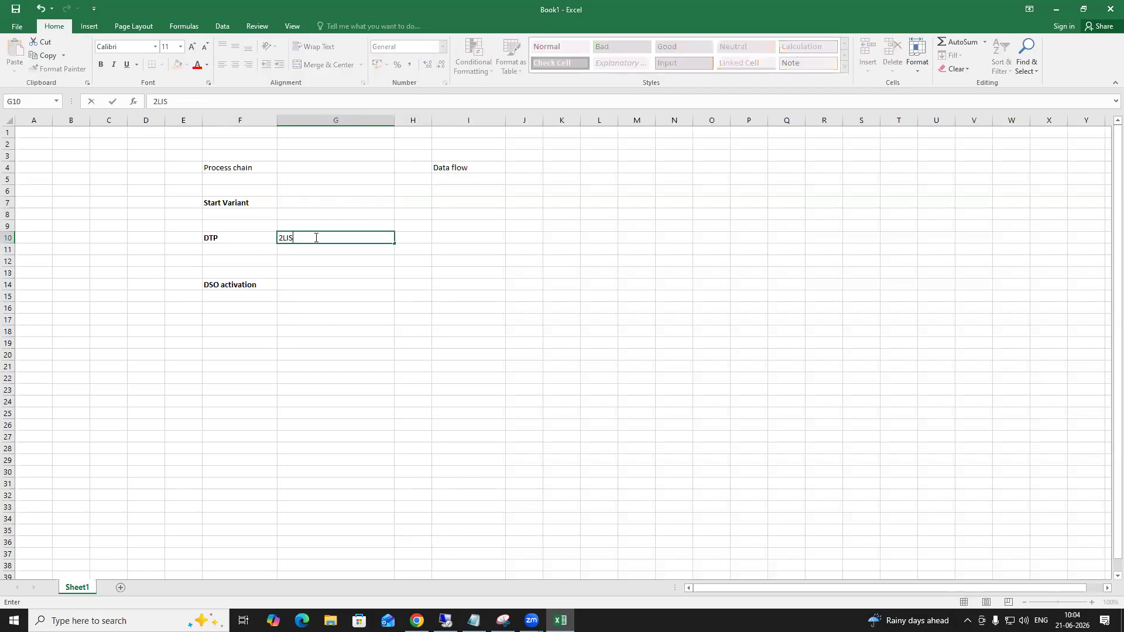
{"action": "type", "text": "_11_VAITM"}
{"action": "left_click", "coordinate": [363, 299]}
Enter the DTP's target name "ZDSO_2000" in cell H10 and widen column H to fit it
{"action": "left_click", "coordinate": [417, 236]}
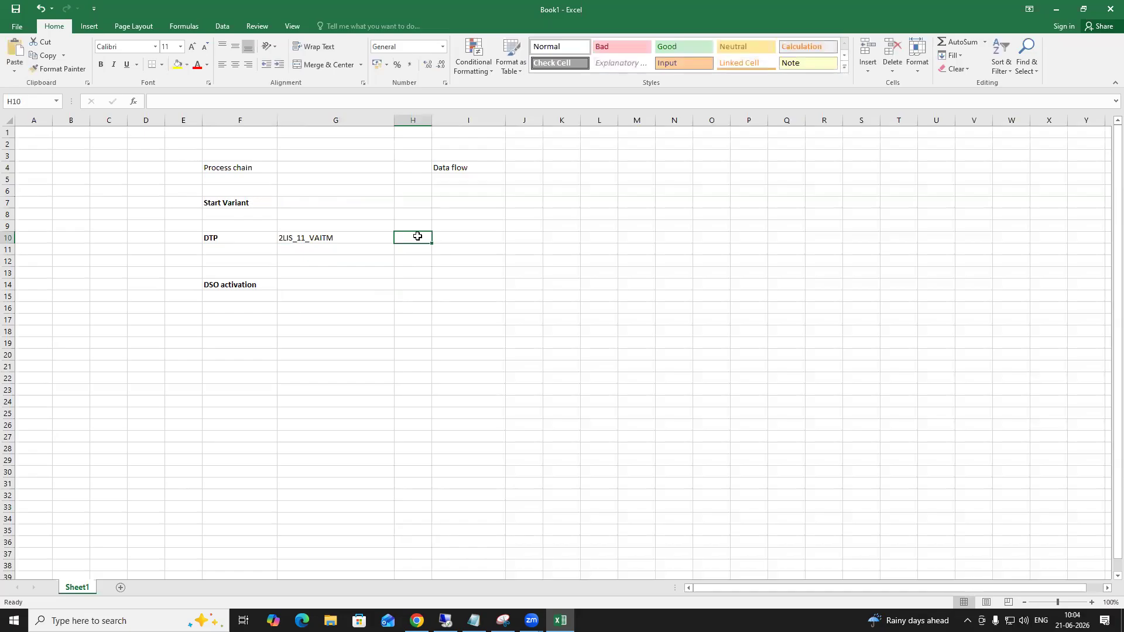
{"action": "type", "text": "ZDSO_2000"}
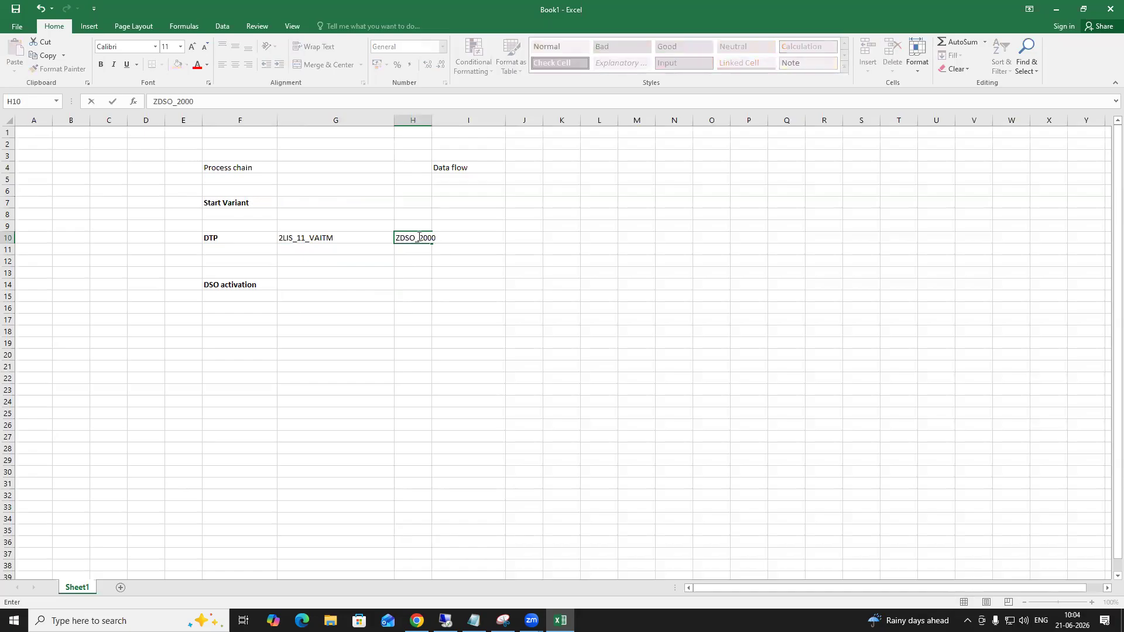
{"action": "left_click", "coordinate": [423, 285]}
{"action": "left_click_drag", "start_coordinate": [430, 119], "coordinate": [467, 119]}
Make the "Process chain" heading in cell F4 bold
{"action": "left_click", "coordinate": [308, 239]}
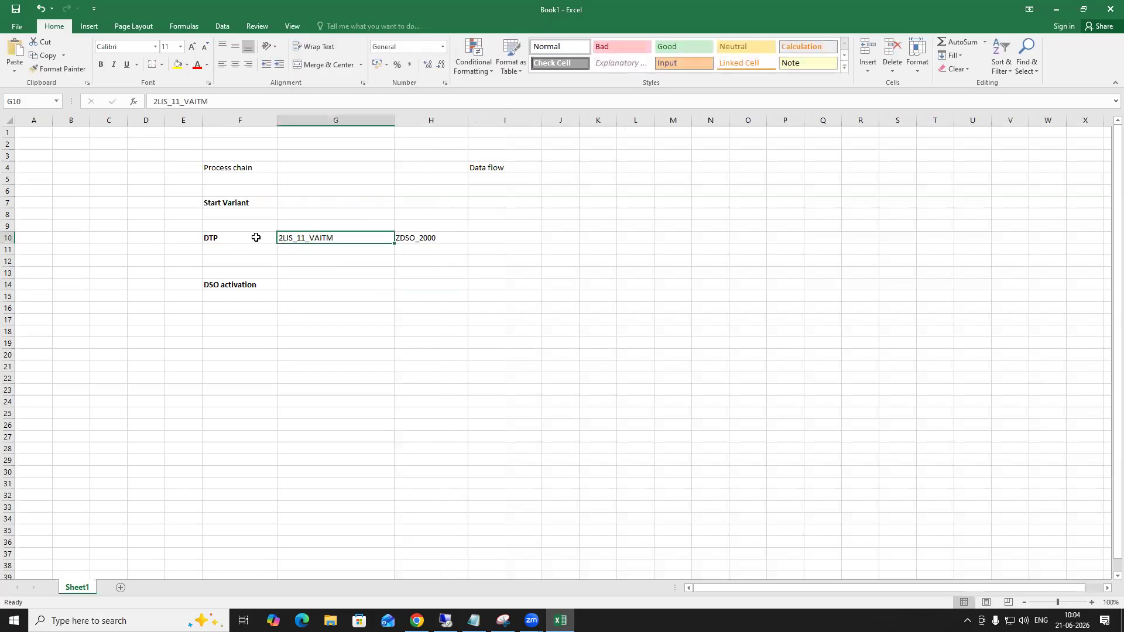
{"action": "left_click", "coordinate": [439, 237]}
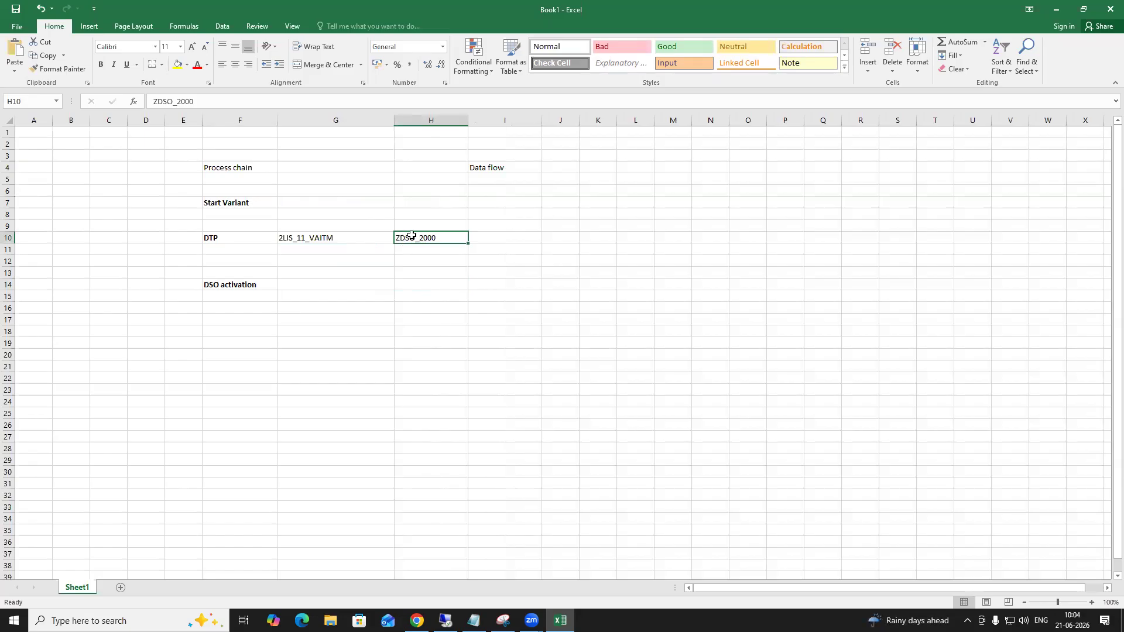
{"action": "left_click", "coordinate": [250, 285]}
{"action": "left_click", "coordinate": [226, 168]}
{"action": "key", "text": "ctrl+b"}
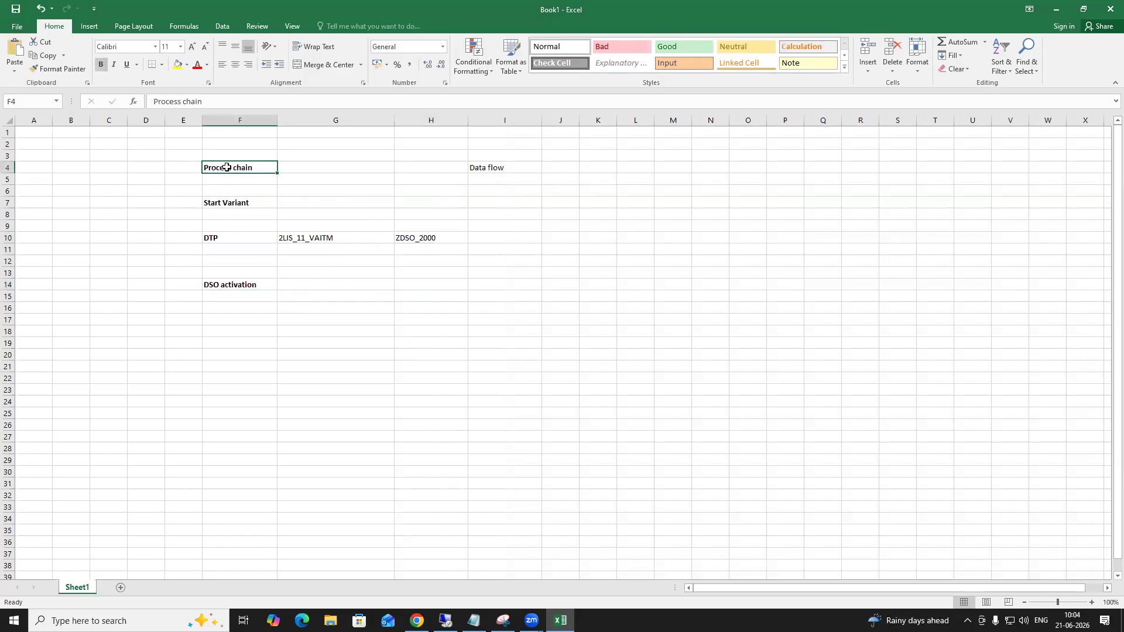
{"action": "left_click", "coordinate": [340, 345]}
Switch from the workbook to the remote desktop session
{"action": "left_click", "coordinate": [244, 168]}
{"action": "left_click_drag", "start_coordinate": [244, 168], "coordinate": [486, 296]}
{"action": "left_click", "coordinate": [409, 352]}
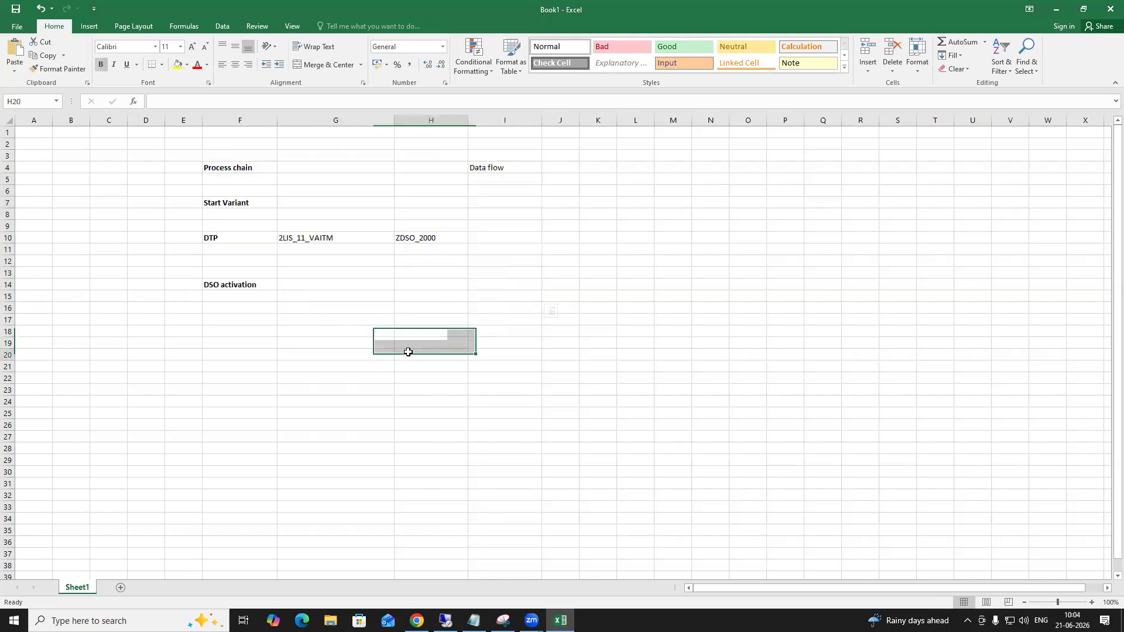
{"action": "left_click", "coordinate": [446, 621]}
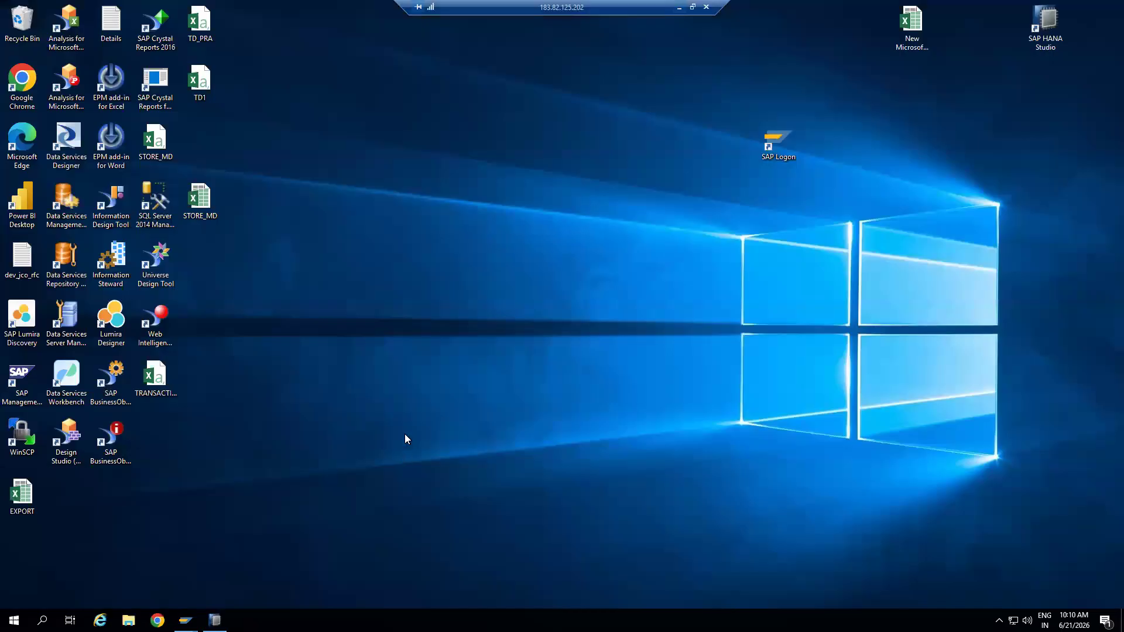
In SAP HANA Studio, review the ZPC_FLOW data flow and select the technical name of the DTP that loads ZDSO_2000
{"action": "left_click", "coordinate": [215, 621]}
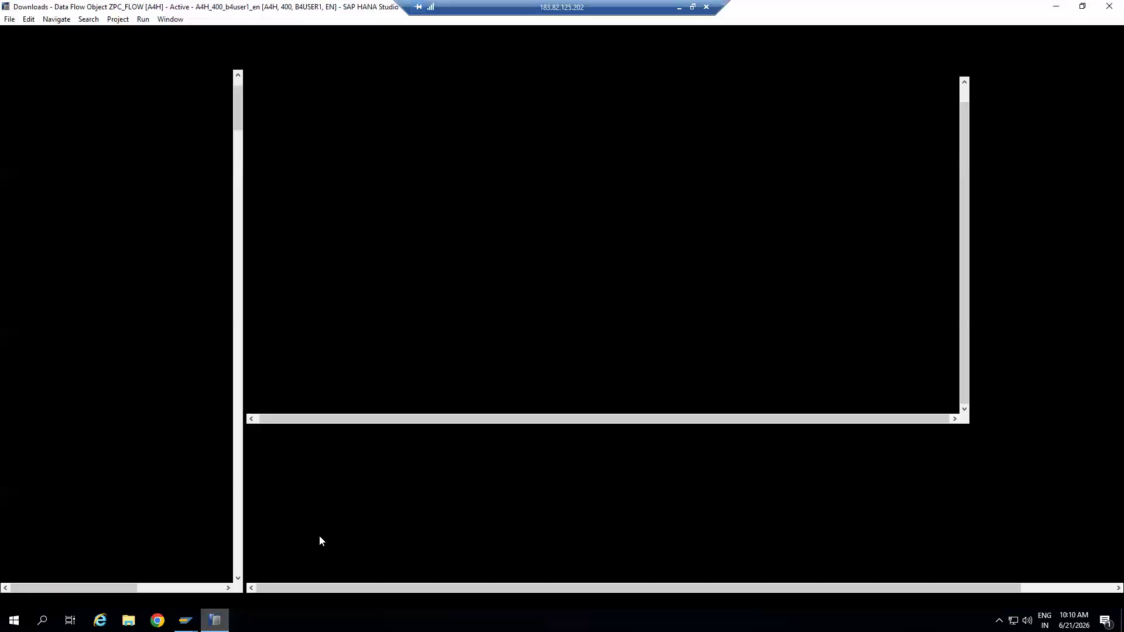
{"action": "left_click_drag", "start_coordinate": [440, 110], "coordinate": [437, 189]}
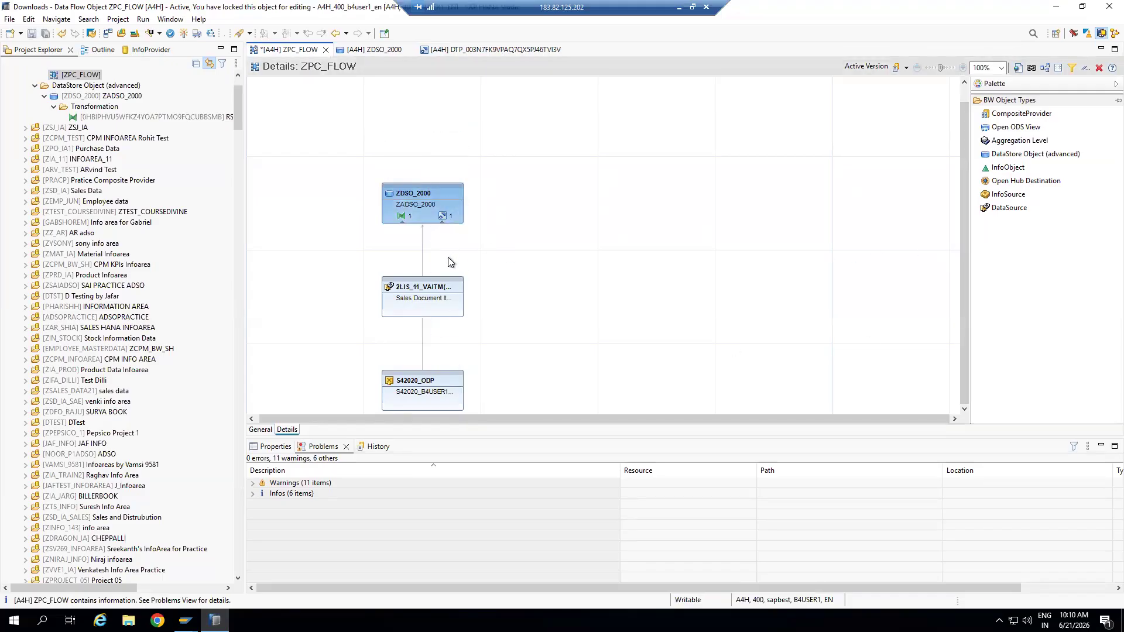
{"action": "left_click", "coordinate": [383, 51]}
{"action": "left_click", "coordinate": [492, 50]}
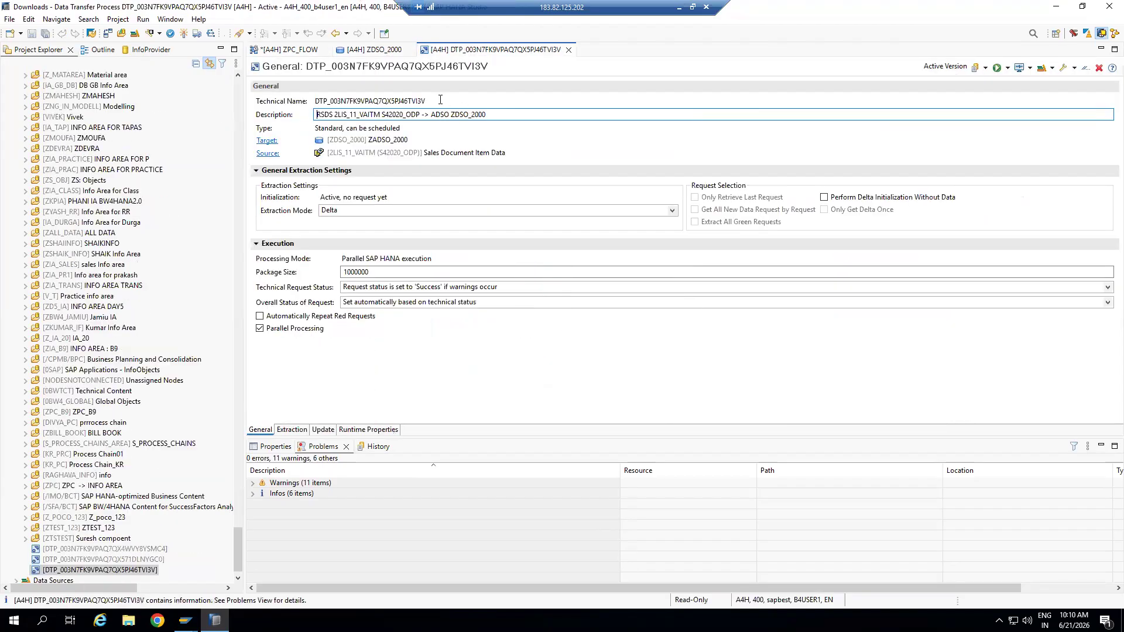
{"action": "left_click_drag", "start_coordinate": [440, 99], "coordinate": [314, 101]}
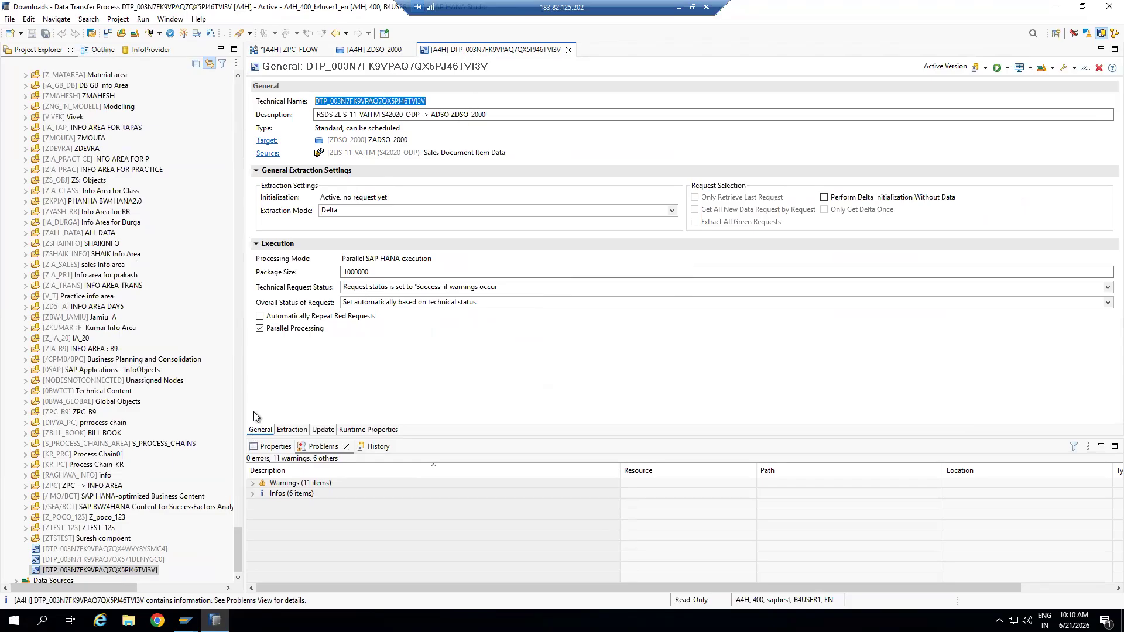
Switch to the SAP GUI session showing Program RSPM_MANAGE and run the process chain transaction with /nrspc
{"action": "left_click", "coordinate": [185, 621]}
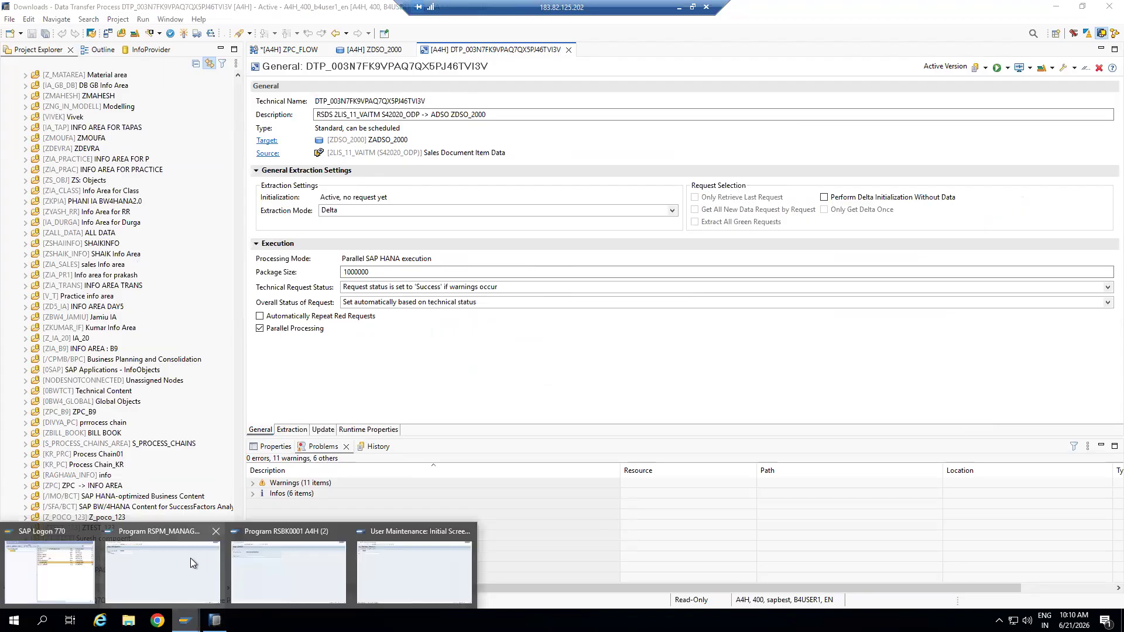
{"action": "left_click", "coordinate": [191, 557]}
{"action": "left_click", "coordinate": [72, 34]}
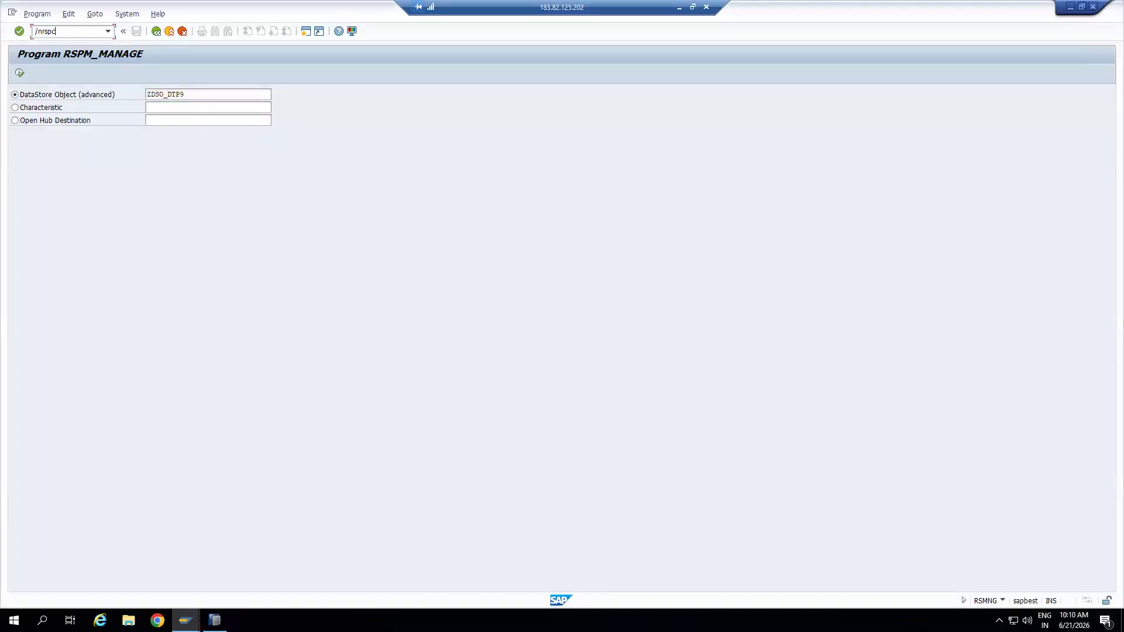
{"action": "key", "text": "Return"}
{"action": "key", "text": "Return"}
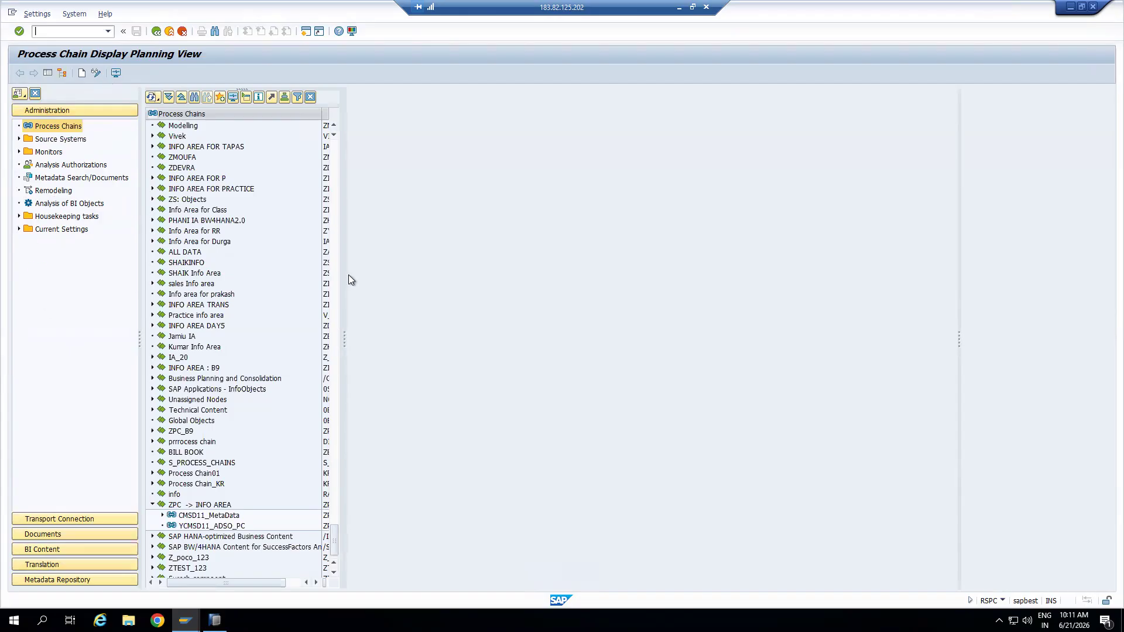
Widen the process chain tree to show its technical names and start creating a process chain under the PROCESSCHINS InfoArea
{"action": "left_click_drag", "start_coordinate": [344, 271], "coordinate": [474, 274]}
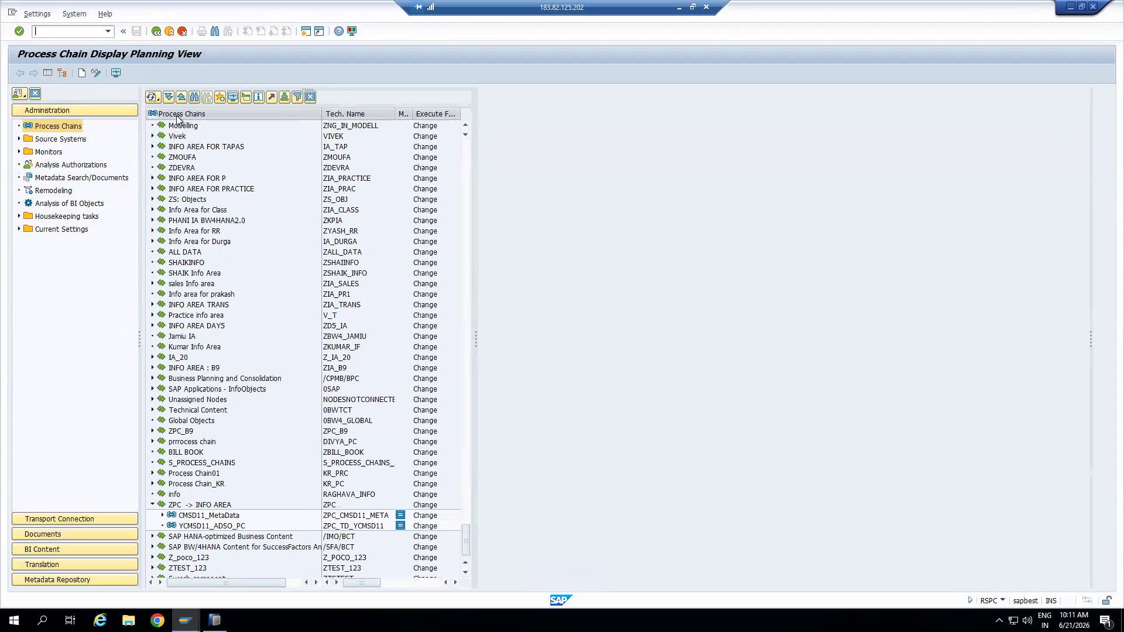
{"action": "left_click", "coordinate": [192, 305]}
{"action": "right_click", "coordinate": [187, 116]}
{"action": "left_click", "coordinate": [271, 157]}
{"action": "scroll", "coordinate": [251, 149], "scroll_direction": "up", "scroll_amount": 4}
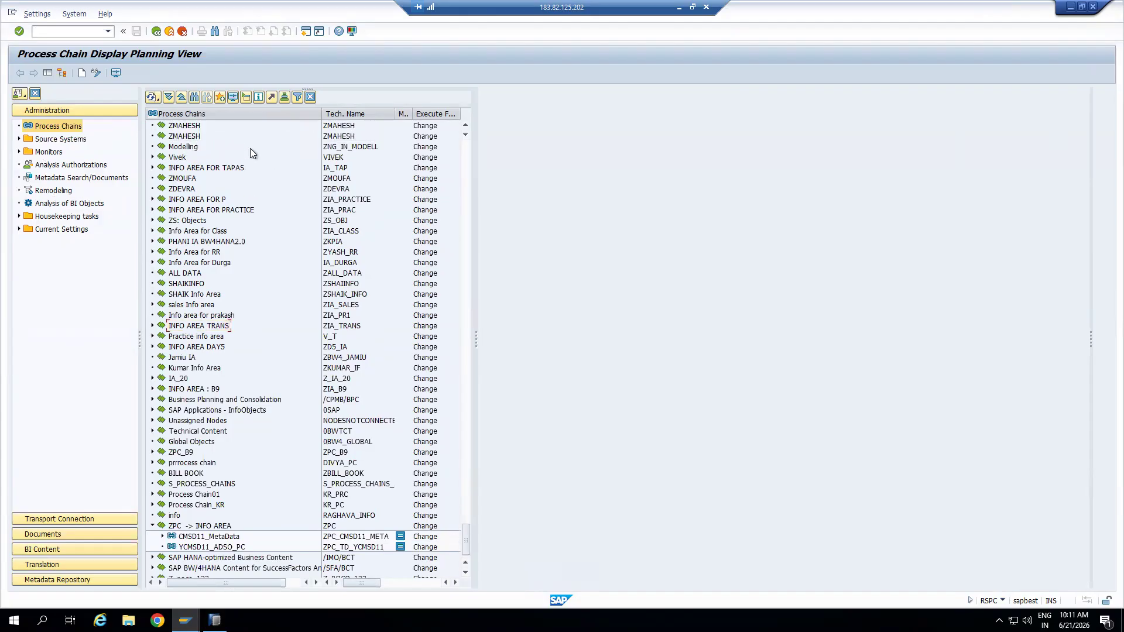
{"action": "scroll", "coordinate": [448, 500], "scroll_direction": "up", "scroll_amount": 14}
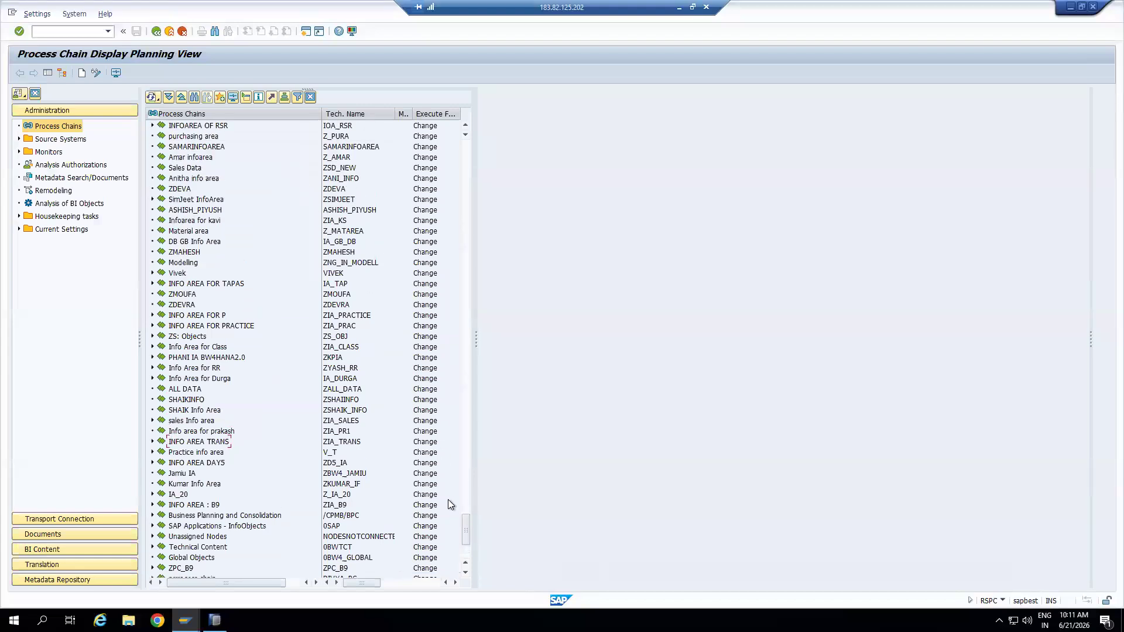
{"action": "scroll", "coordinate": [454, 193], "scroll_direction": "up", "scroll_amount": 10}
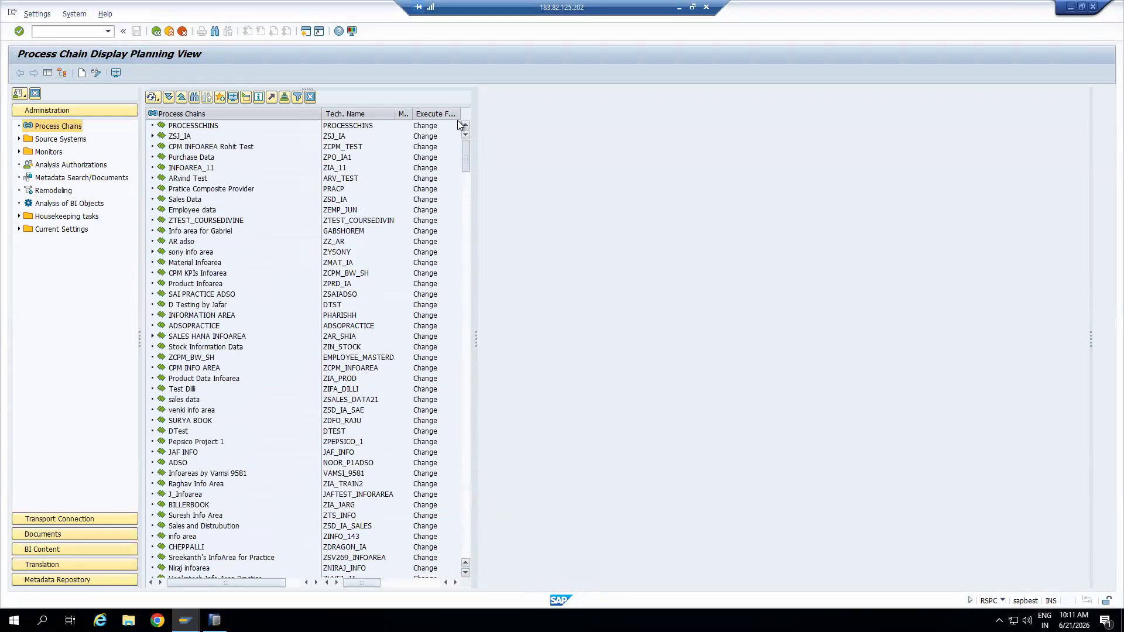
{"action": "left_click", "coordinate": [193, 127]}
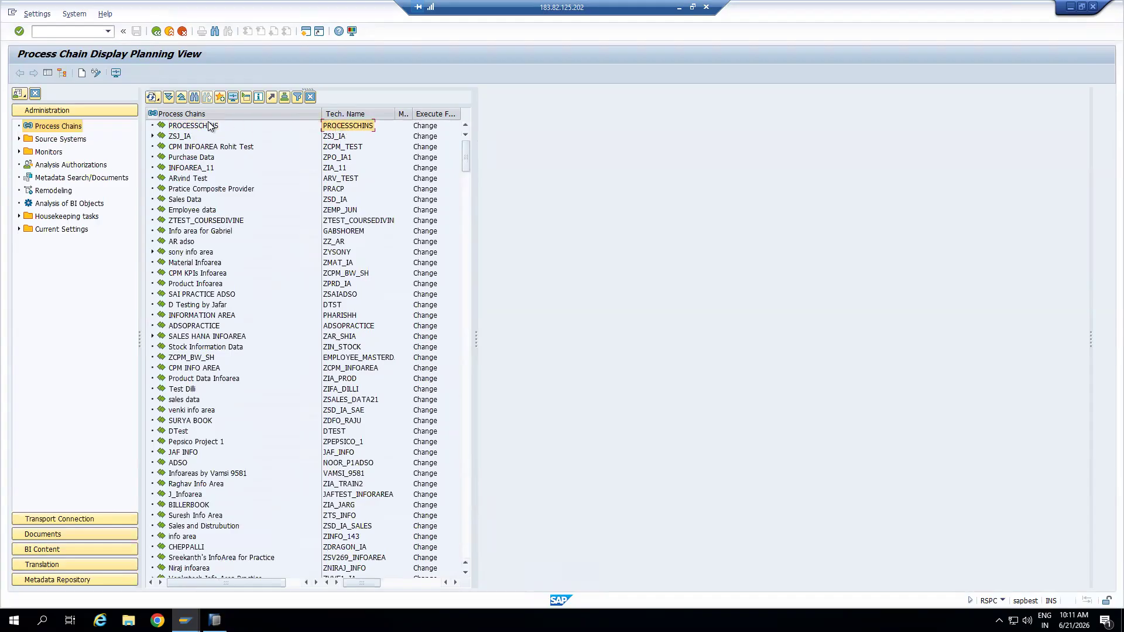
{"action": "right_click", "coordinate": [203, 124]}
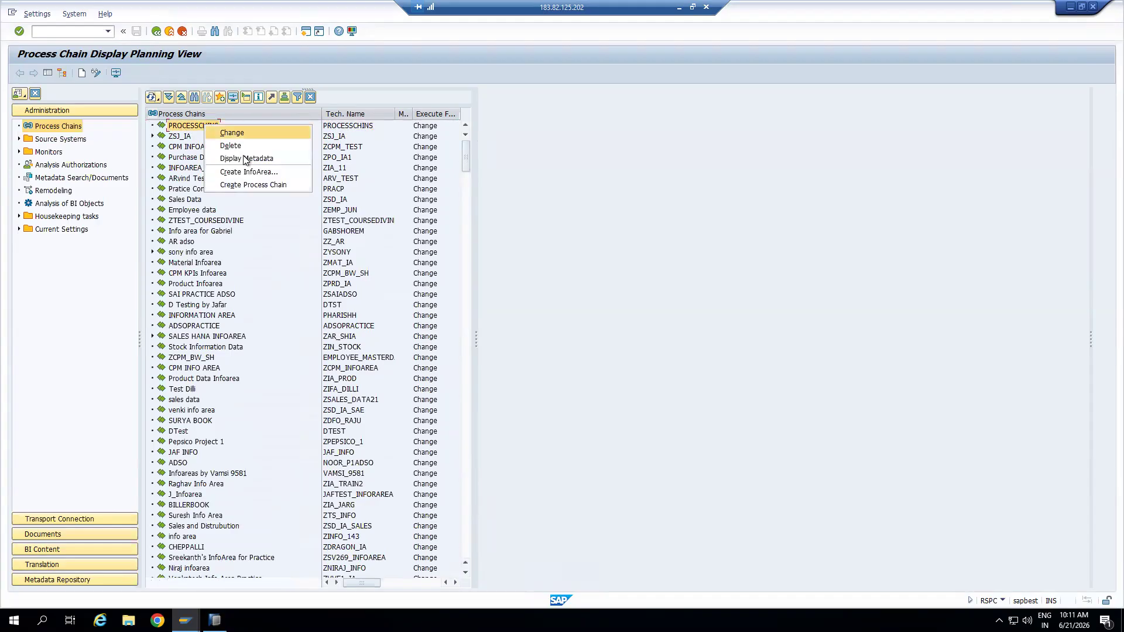
{"action": "left_click", "coordinate": [264, 186]}
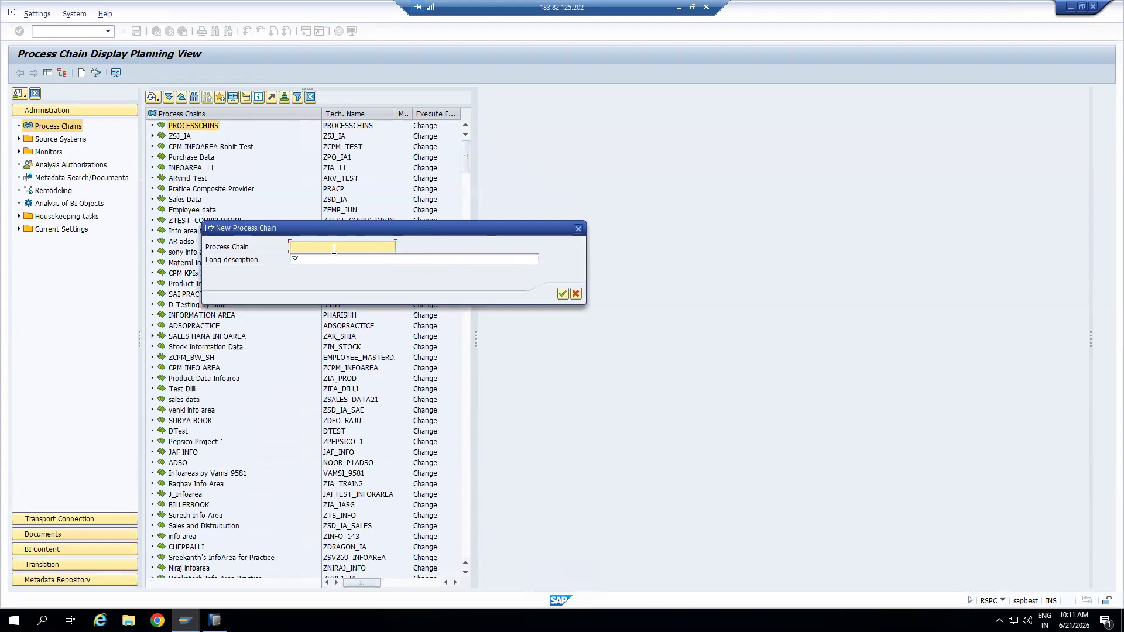
Name the new process chain ZPC_SALES_2000 with the long description "Test Sales Process chain" and confirm it
{"action": "type", "text": "ZPC"}
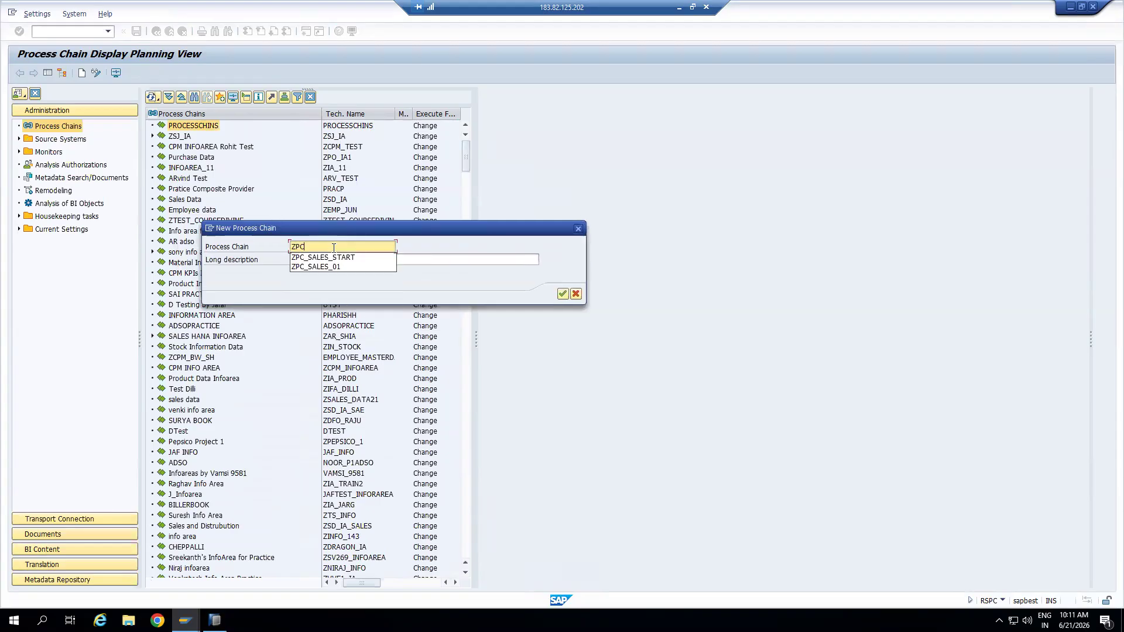
{"action": "type", "text": "_SALES_10000"}
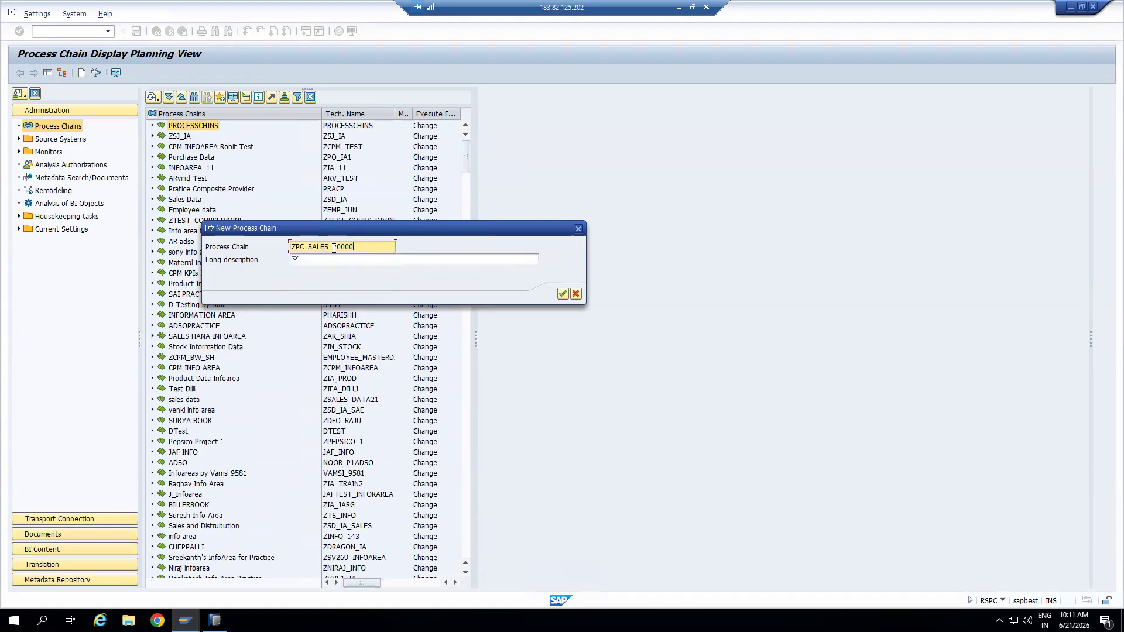
{"action": "key", "text": "BackSpace"}
{"action": "left_click", "coordinate": [356, 258]}
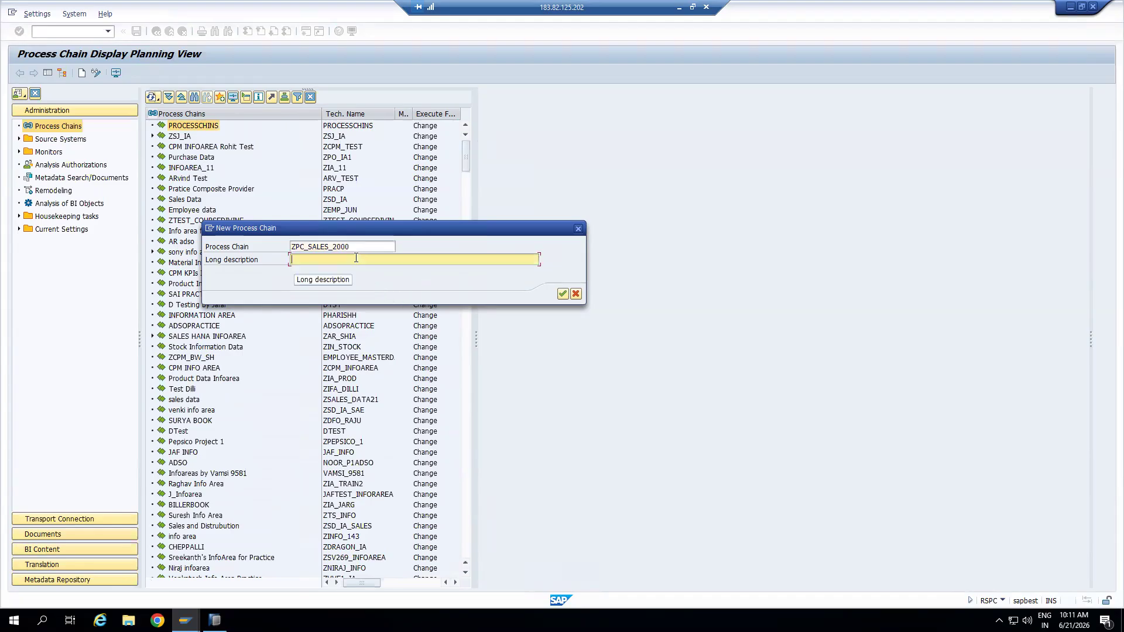
{"action": "type", "text": "Test Process chain"}
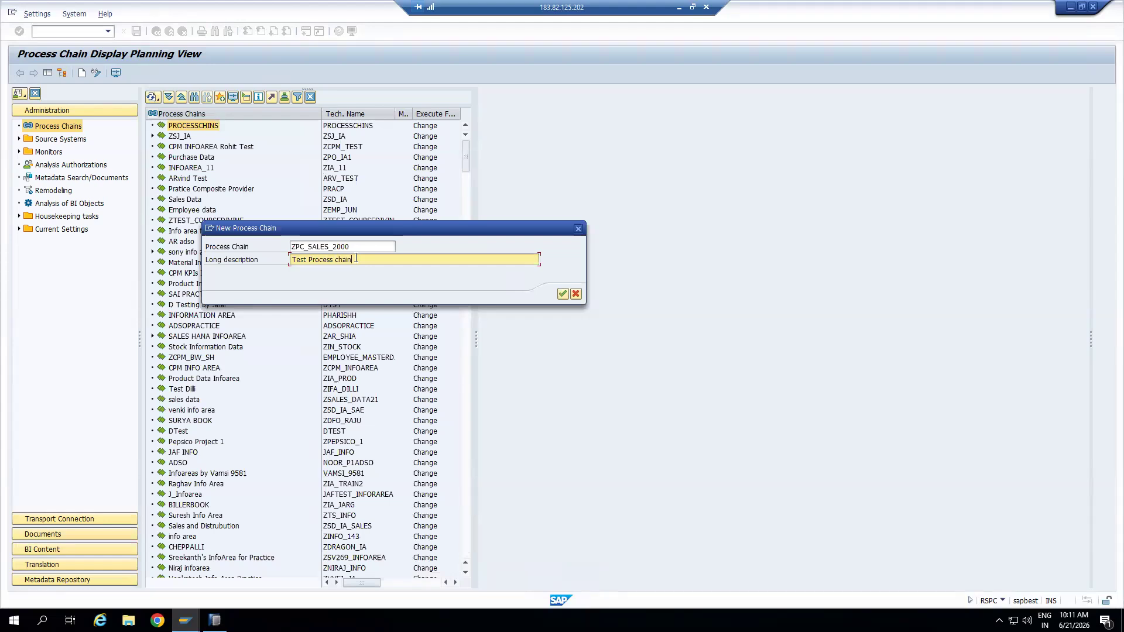
{"action": "left_click", "coordinate": [310, 260]}
{"action": "type", "text": "Sales"}
{"action": "left_click", "coordinate": [562, 294]}
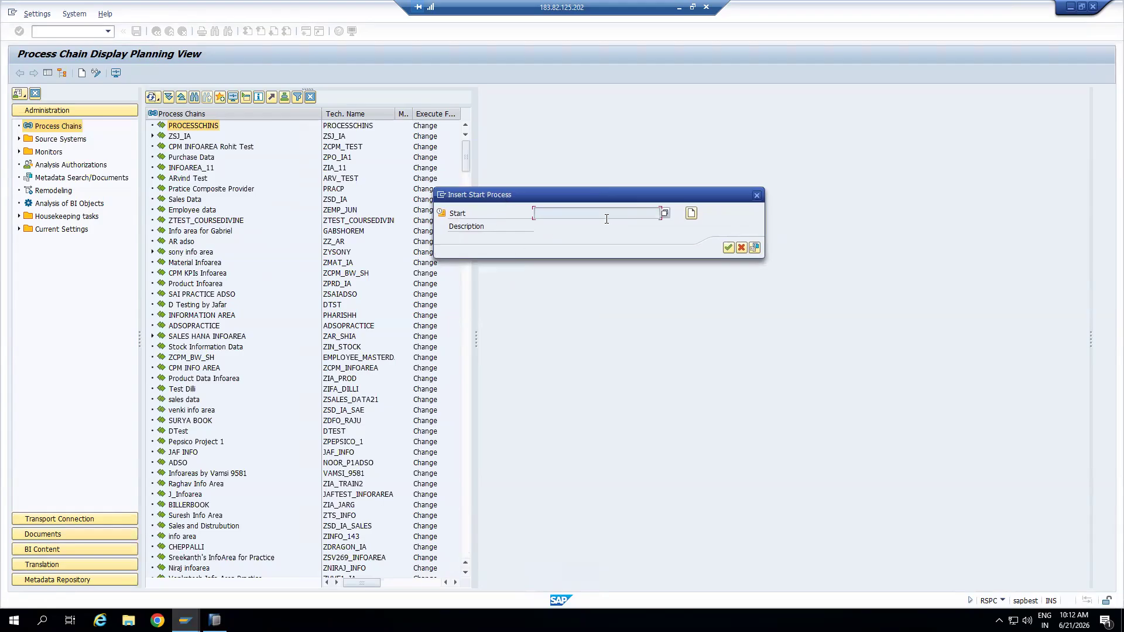
Create a start process variant named ZPC_START_SALES_2000, using the same text as its long description
{"action": "left_click", "coordinate": [691, 213]}
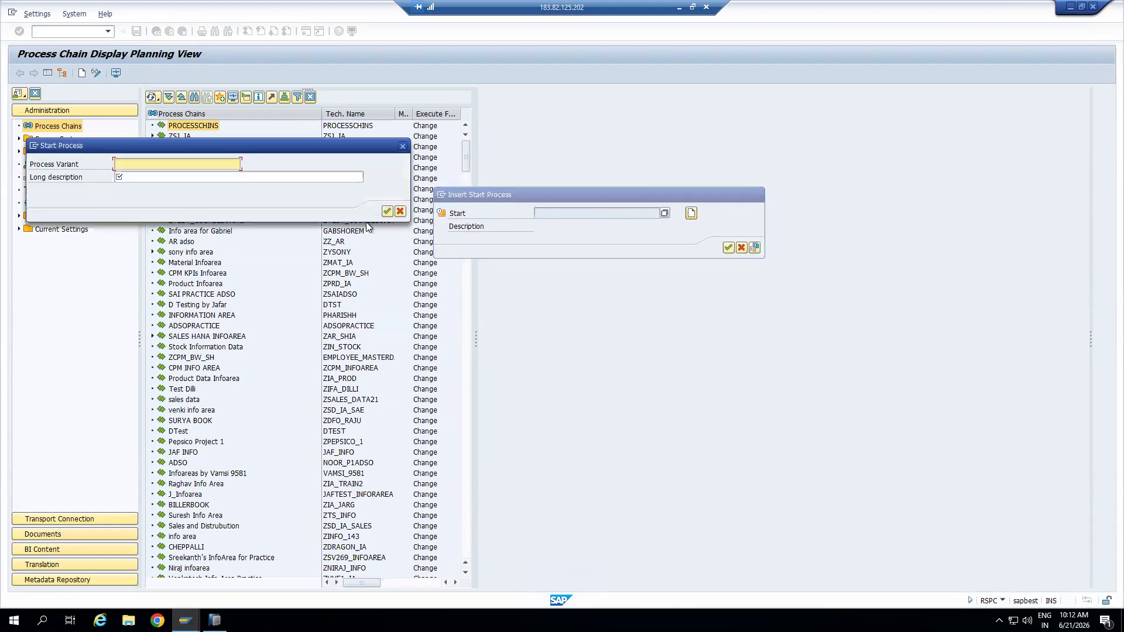
{"action": "type", "text": "ZPC_S"}
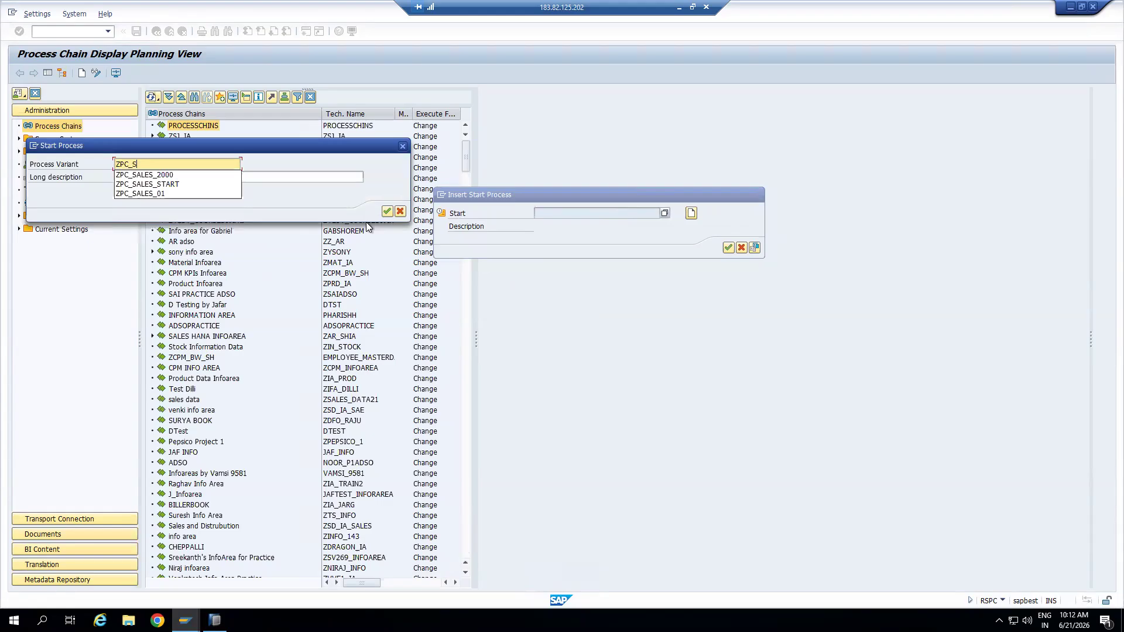
{"action": "type", "text": "TART_SALES_20000"}
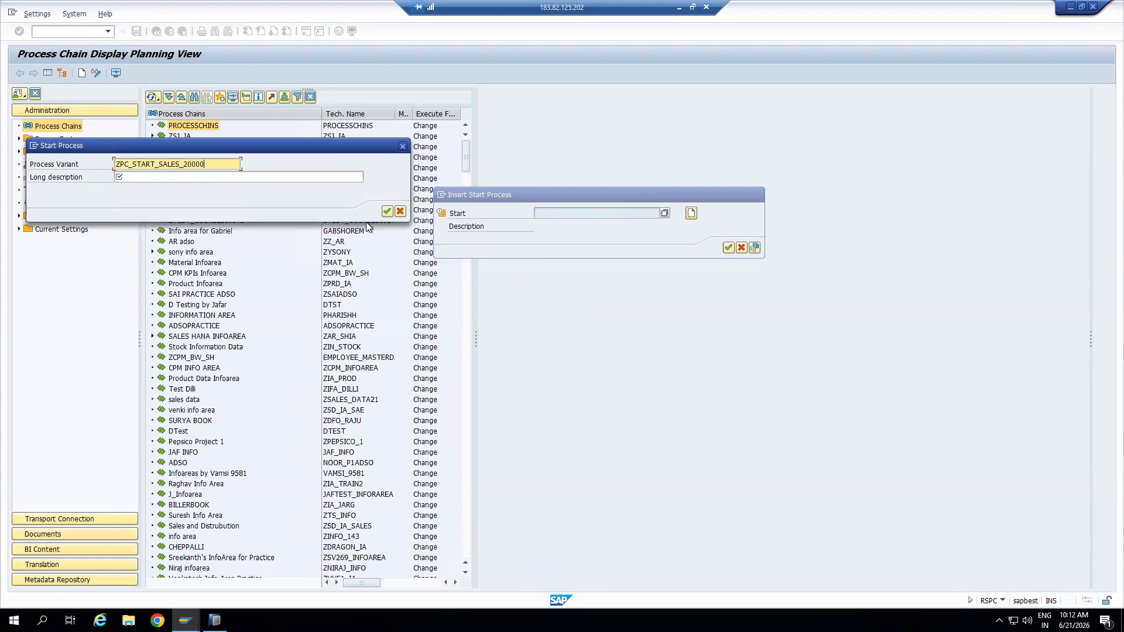
{"action": "key", "text": "BackSpace"}
{"action": "left_click_drag", "start_coordinate": [202, 164], "coordinate": [91, 157]}
{"action": "key", "text": "ctrl+c"}
{"action": "left_click", "coordinate": [163, 176]}
{"action": "key", "text": "ctrl+v"}
{"action": "left_click", "coordinate": [387, 211]}
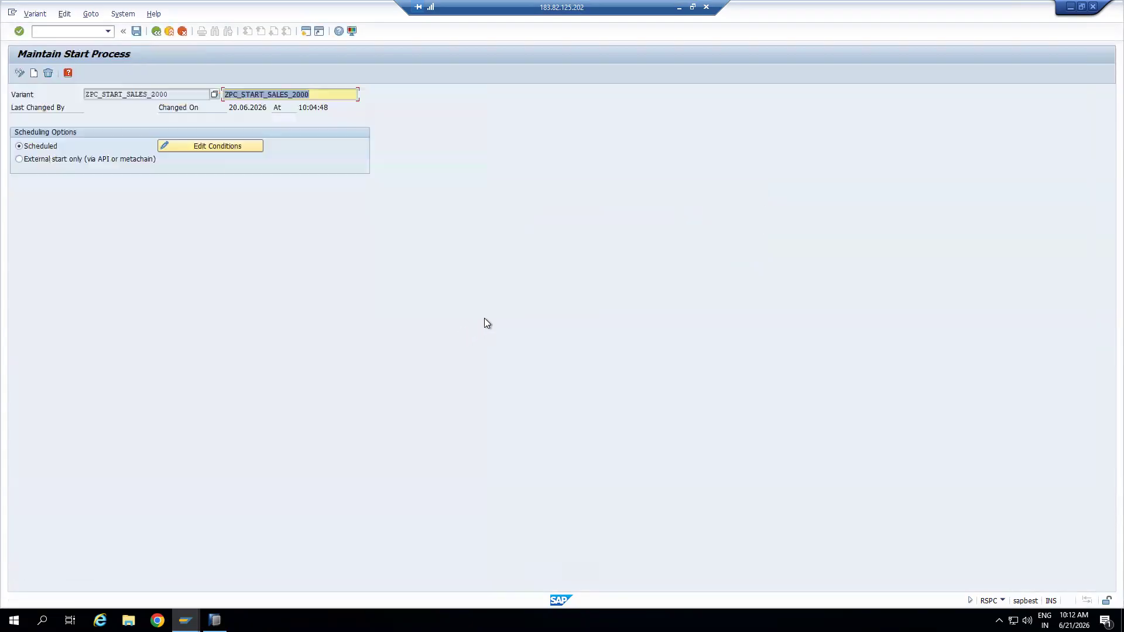
Set the start variant's scheduling condition to immediate, save it and insert the start process into the chain
{"action": "left_click", "coordinate": [217, 145]}
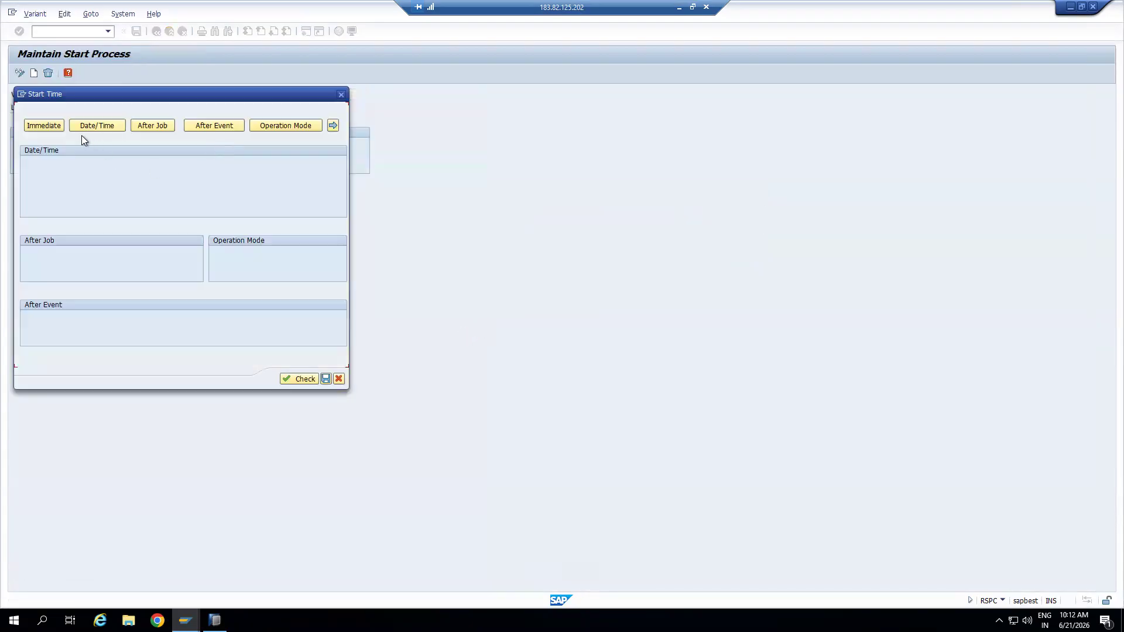
{"action": "left_click", "coordinate": [45, 127]}
{"action": "left_click", "coordinate": [206, 390]}
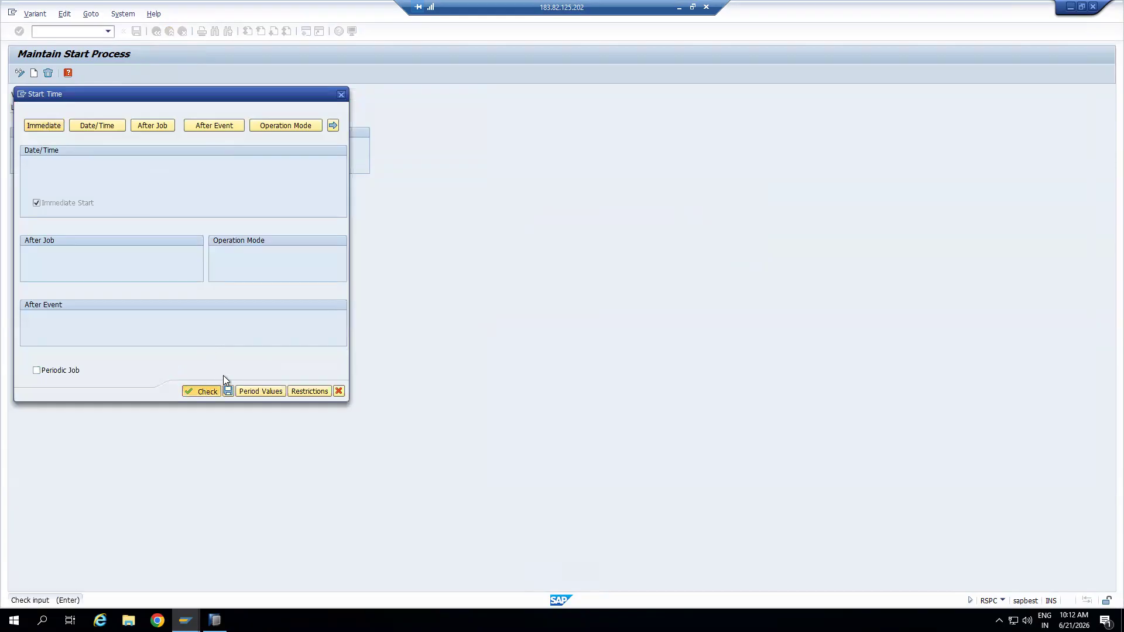
{"action": "left_click", "coordinate": [227, 391]}
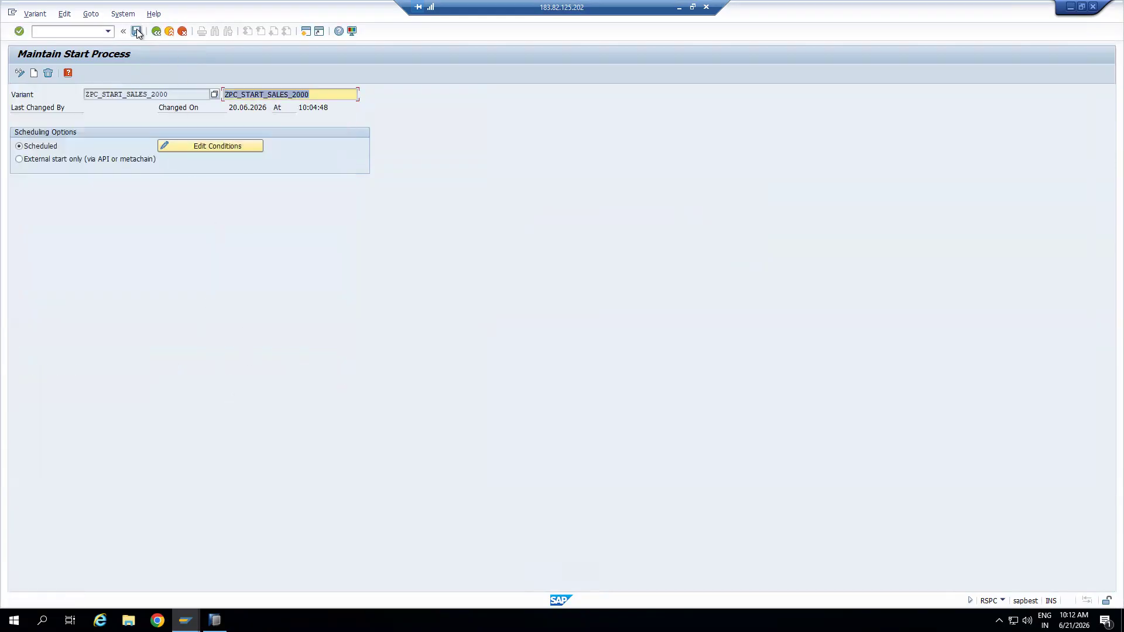
{"action": "left_click", "coordinate": [156, 31]}
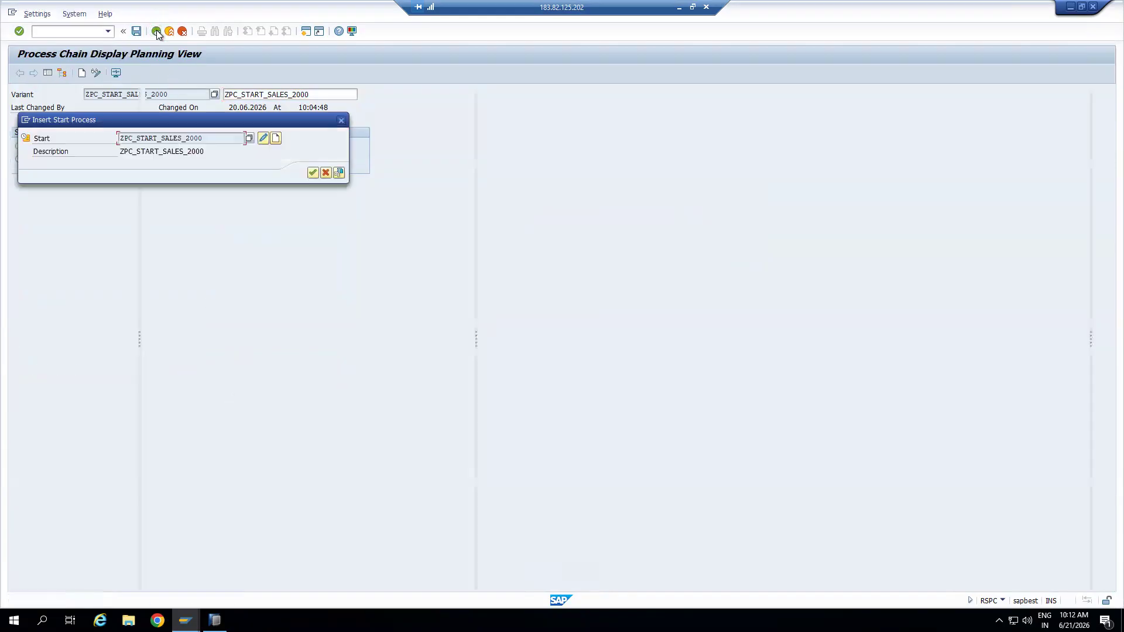
{"action": "left_click", "coordinate": [312, 173]}
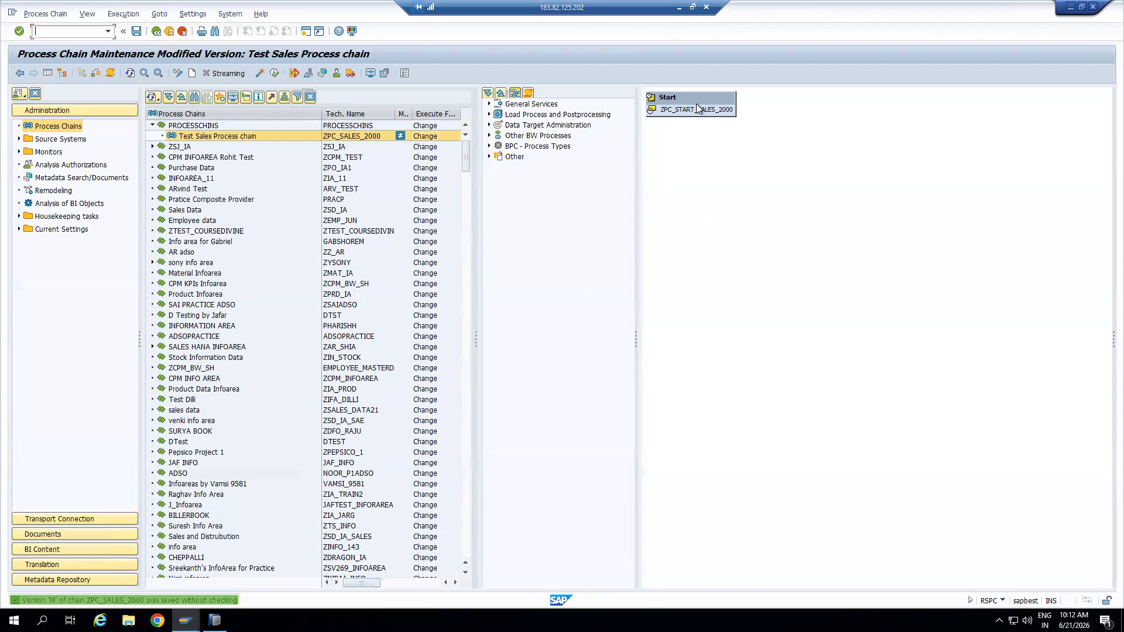
Hide the navigation area, widen the process types pane slightly and place the Start process near the canvas's upper edge
{"action": "left_click_drag", "start_coordinate": [697, 103], "coordinate": [882, 135]}
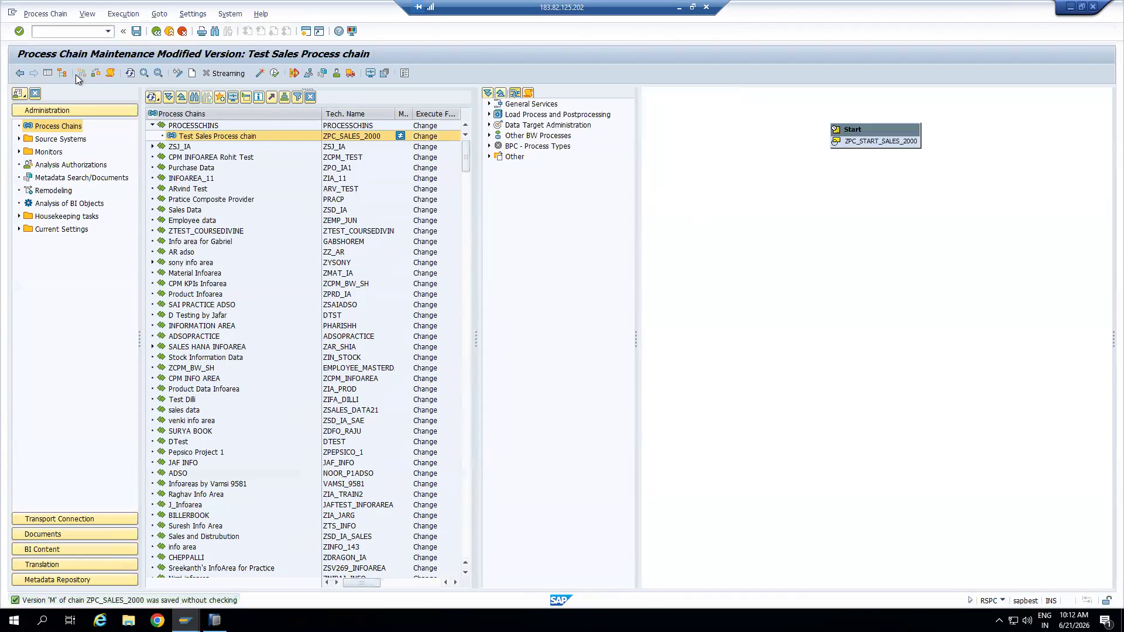
{"action": "left_click", "coordinate": [47, 73]}
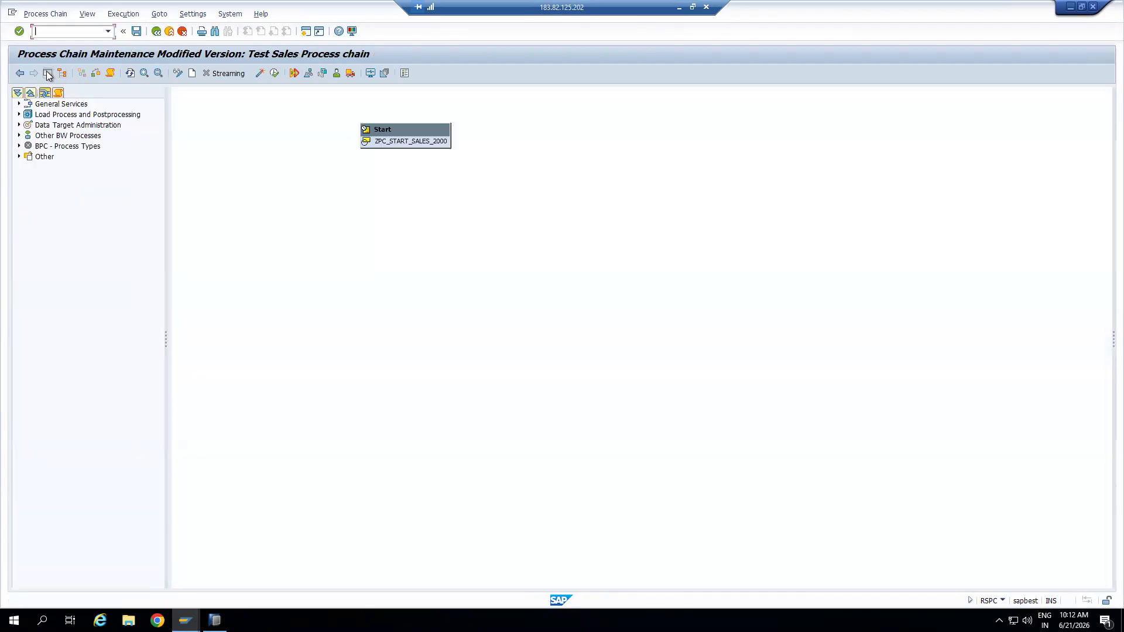
{"action": "left_click", "coordinate": [48, 74]}
{"action": "left_click", "coordinate": [47, 73]}
{"action": "left_click_drag", "start_coordinate": [166, 145], "coordinate": [197, 147]}
{"action": "left_click_drag", "start_coordinate": [424, 132], "coordinate": [440, 100]}
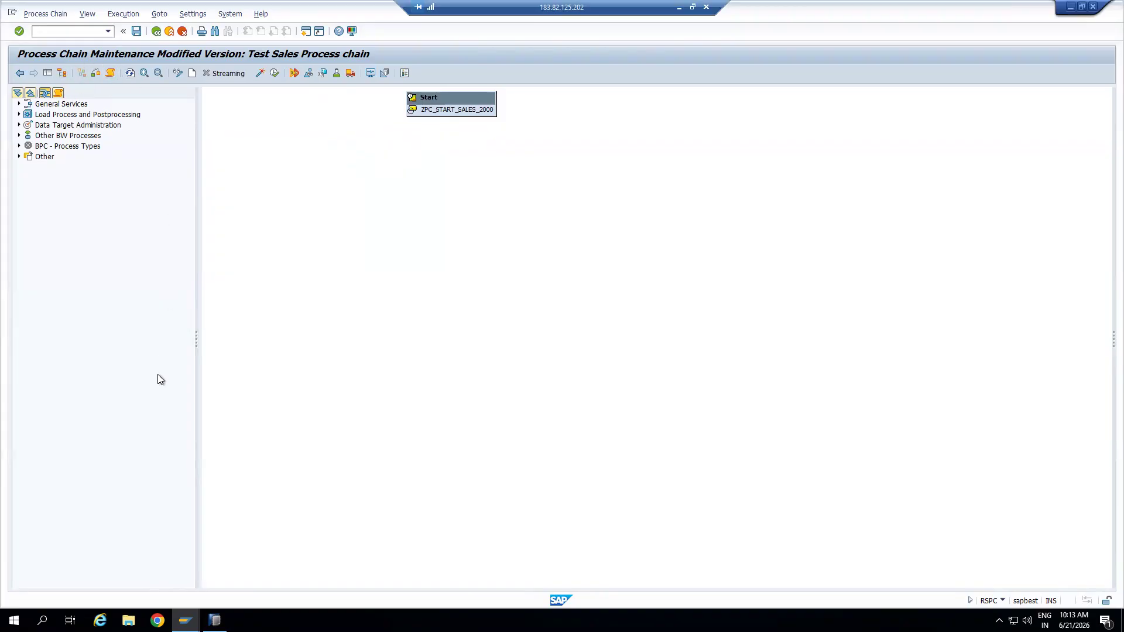
Switch to the Excel workbook and enter the note "3 Views" in cell E19
{"action": "left_click", "coordinate": [679, 7]}
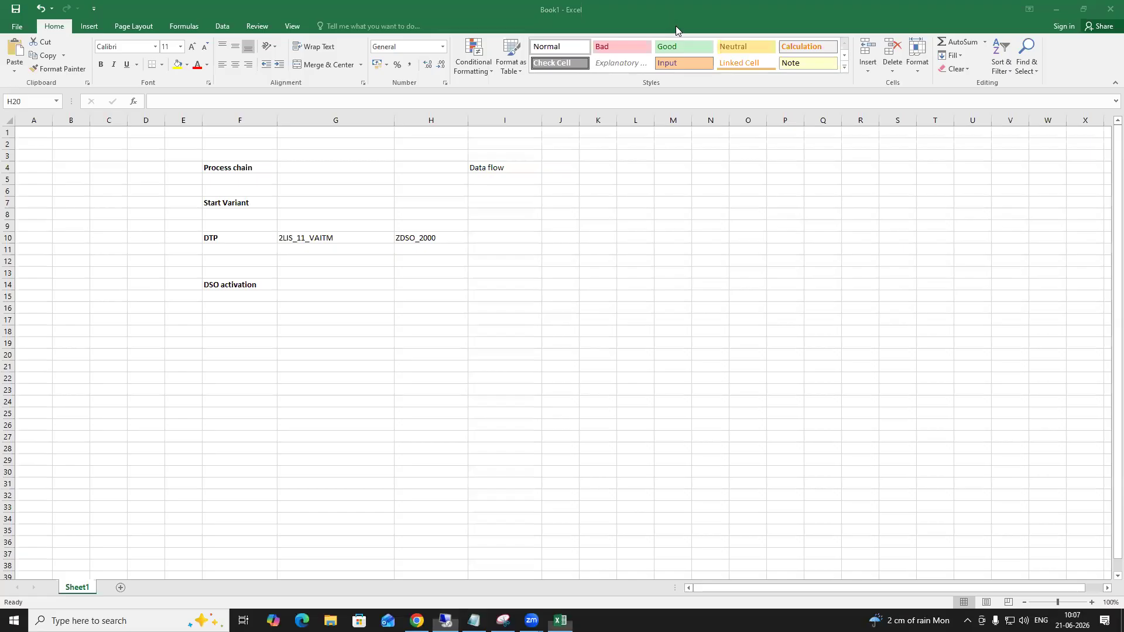
{"action": "left_click", "coordinate": [206, 346]}
{"action": "left_click", "coordinate": [193, 344]}
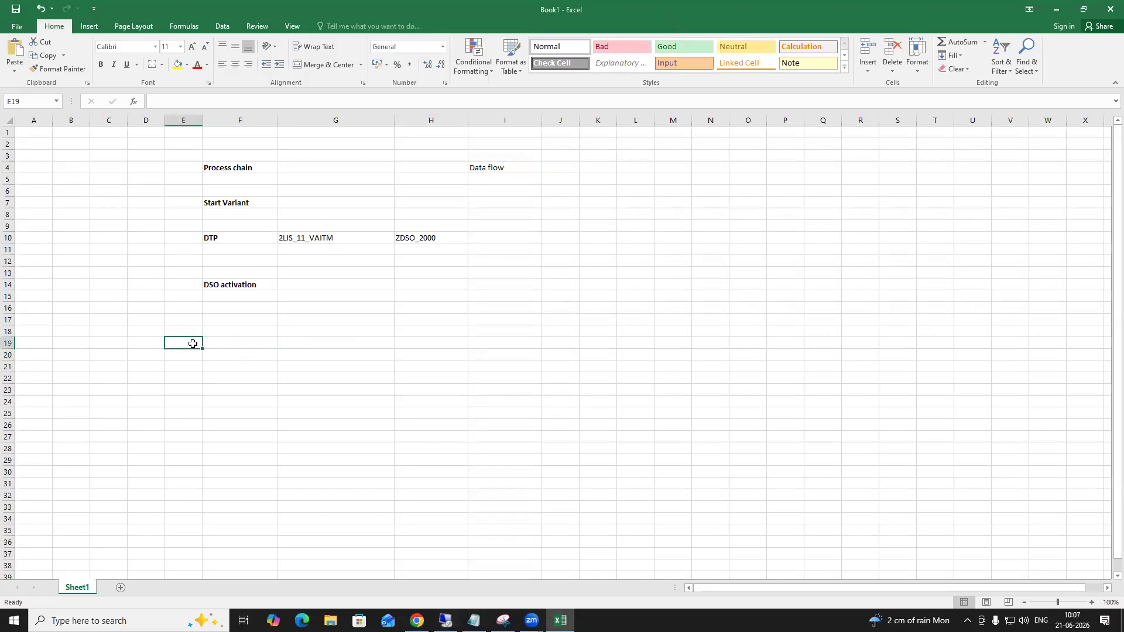
{"action": "type", "text": "3 Views"}
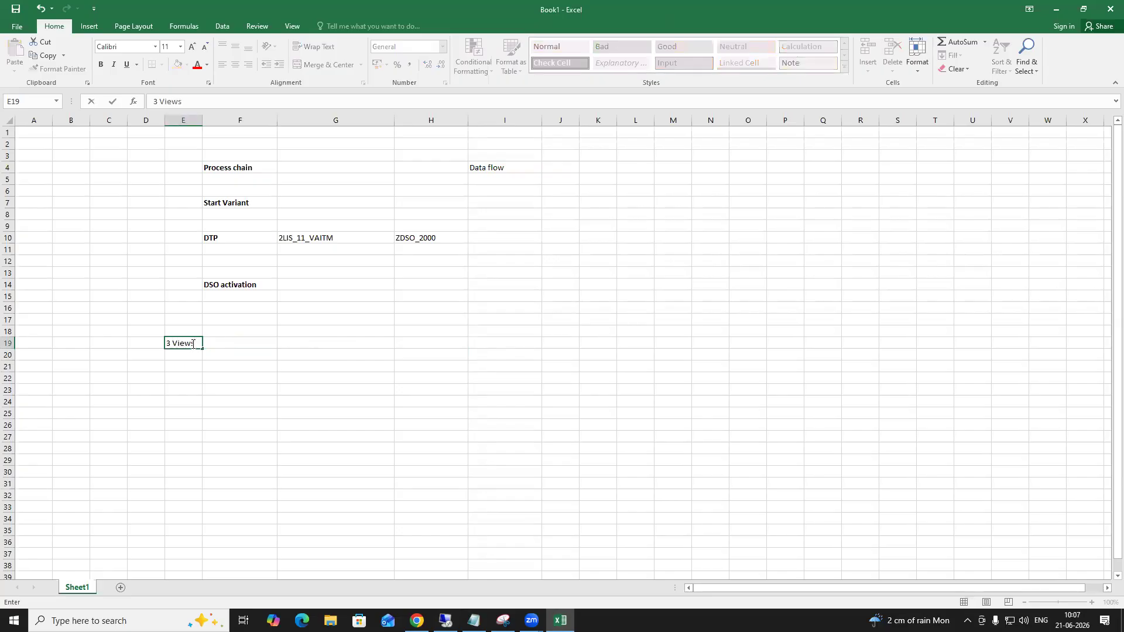
{"action": "left_click", "coordinate": [247, 398]}
{"action": "left_click", "coordinate": [245, 346]}
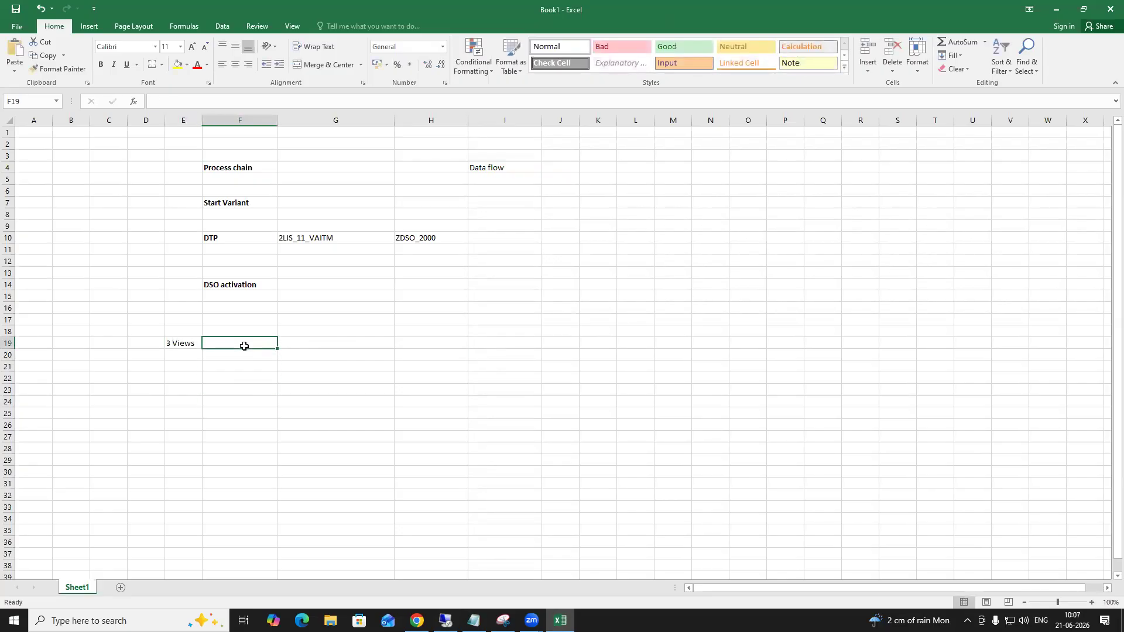
Switch to the SAP process chain, display its checking view and return to the planning view
{"action": "type", "text": "Compso"}
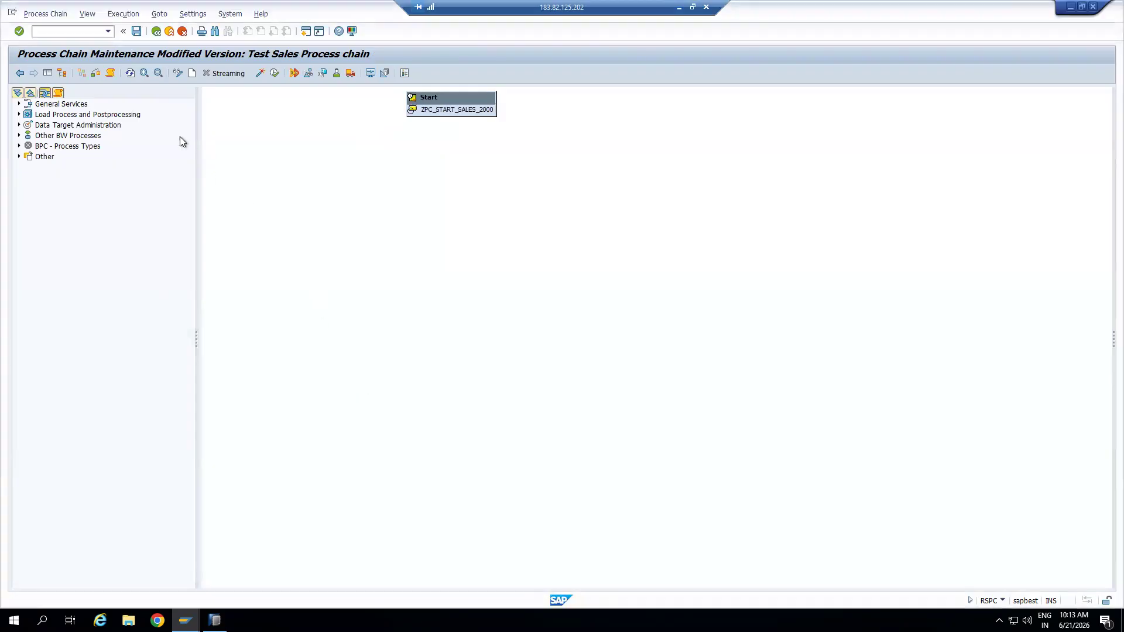
{"action": "left_click", "coordinate": [95, 72]}
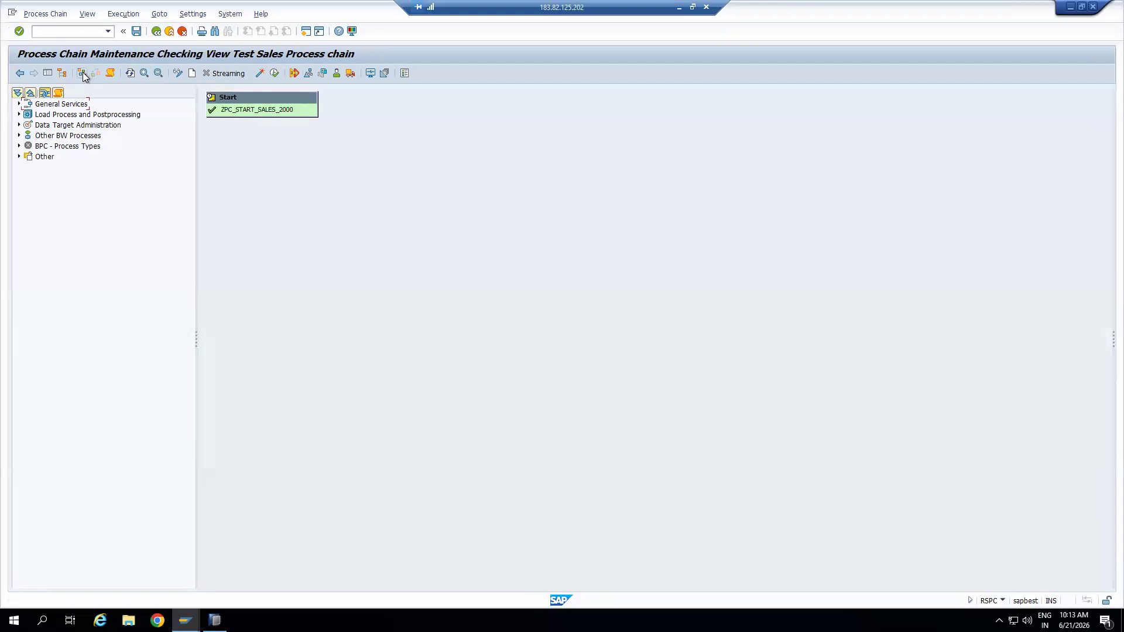
{"action": "left_click", "coordinate": [83, 74]}
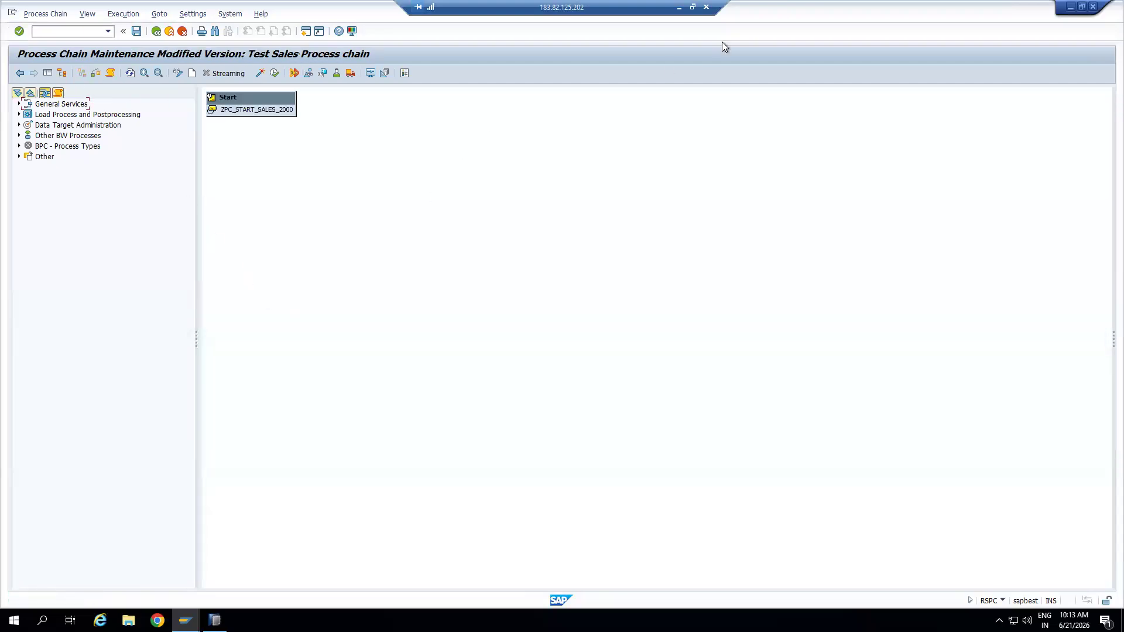
Return to the Excel workbook and replace the unfinished entry in cell F19 with "Planning view"
{"action": "left_click", "coordinate": [680, 8]}
{"action": "key", "text": "BackSpace"}
{"action": "key", "text": "BackSpace"}
{"action": "key", "text": "BackSpace"}
{"action": "key", "text": "BackSpace"}
{"action": "key", "text": "BackSpace"}
{"action": "key", "text": "BackSpace"}
{"action": "type", "text": "Pla"}
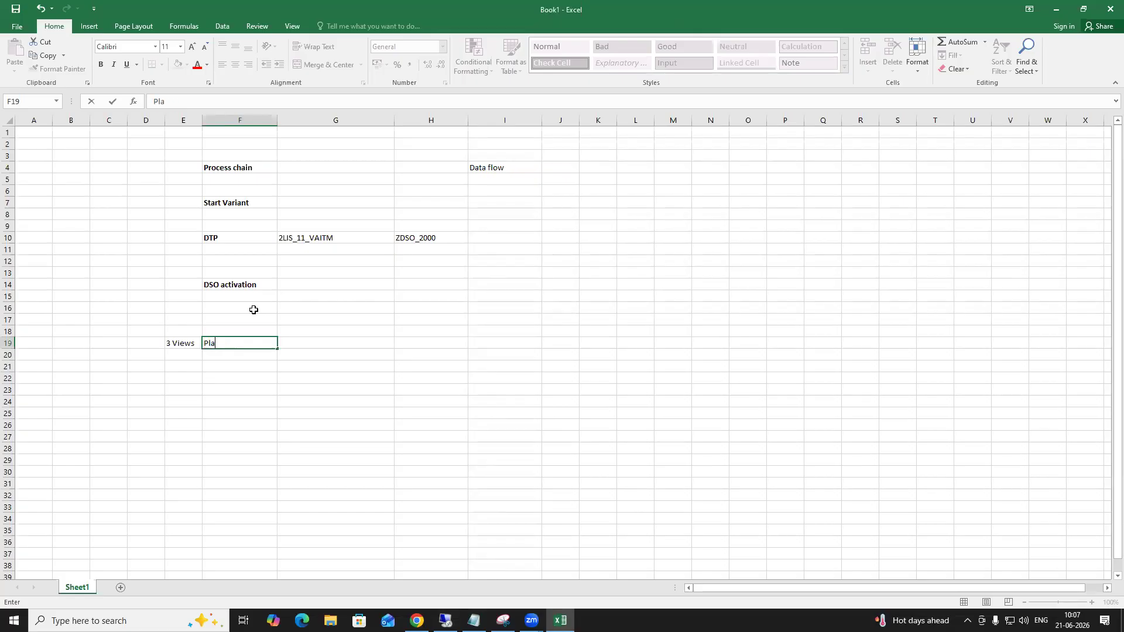
{"action": "type", "text": "nning view"}
Enter "Checking view" in cell F22 and "Log View" in cell F25
{"action": "left_click", "coordinate": [243, 379]}
{"action": "type", "text": "C"}
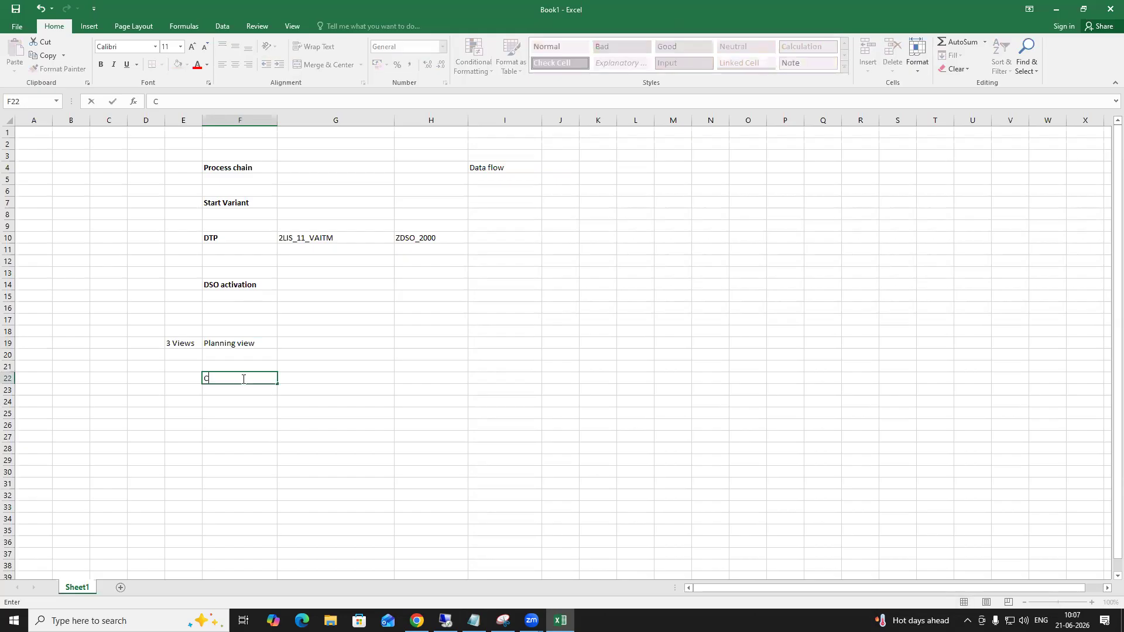
{"action": "type", "text": "hecking view"}
{"action": "left_click", "coordinate": [231, 414]}
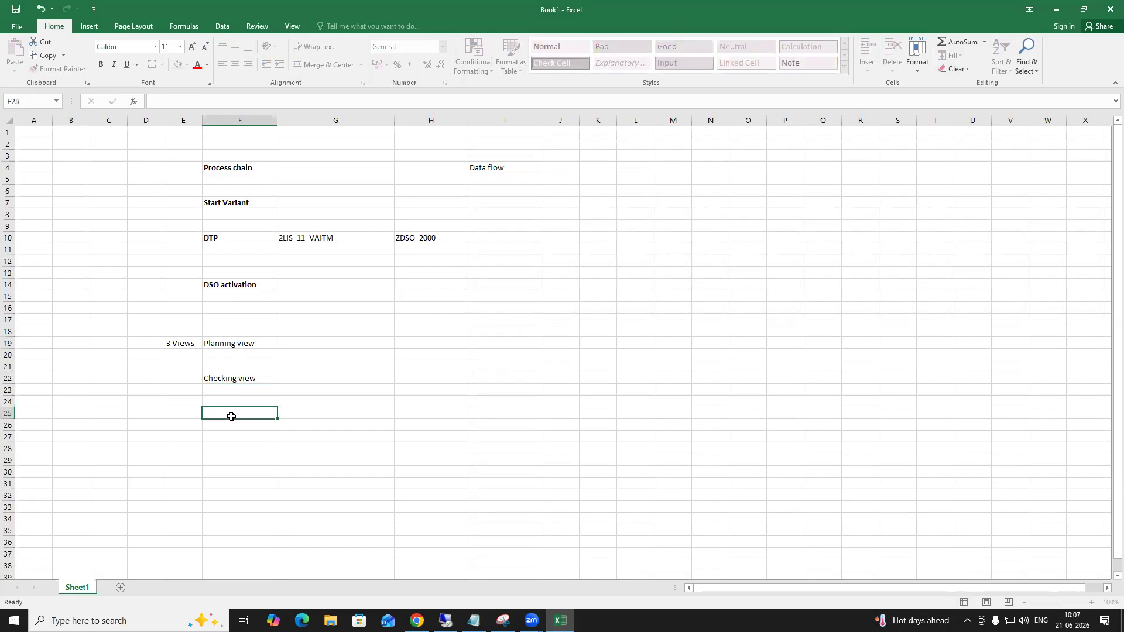
{"action": "type", "text": "Log View"}
{"action": "left_click", "coordinate": [251, 442]}
{"action": "left_click_drag", "start_coordinate": [252, 344], "coordinate": [253, 413]}
{"action": "left_click", "coordinate": [252, 458]}
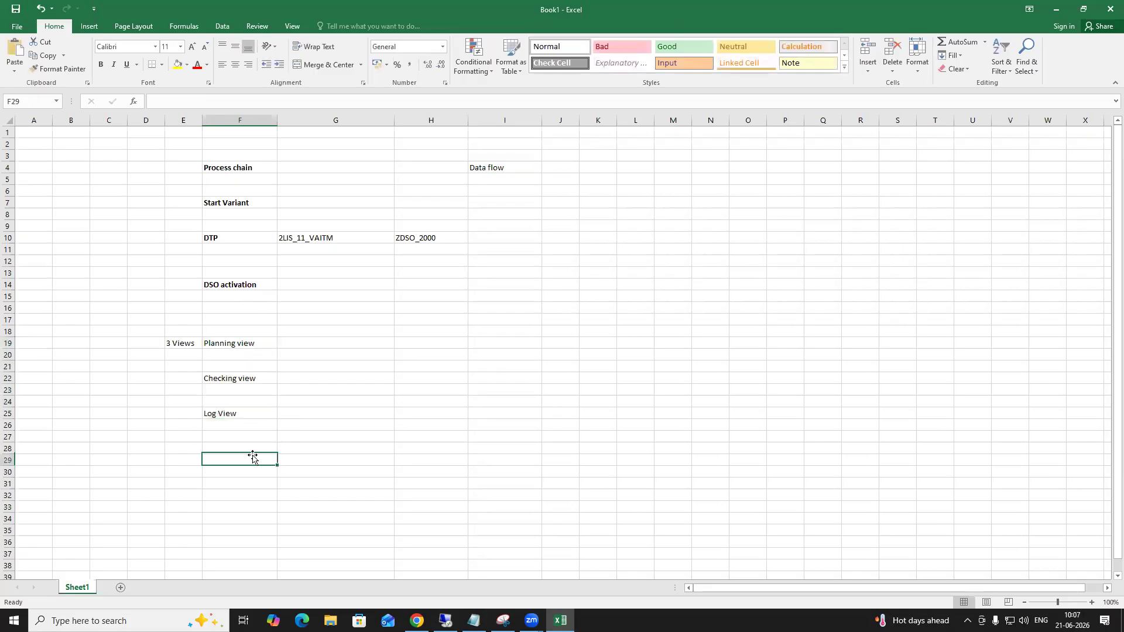
{"action": "left_click", "coordinate": [258, 341]}
{"action": "left_click", "coordinate": [257, 381]}
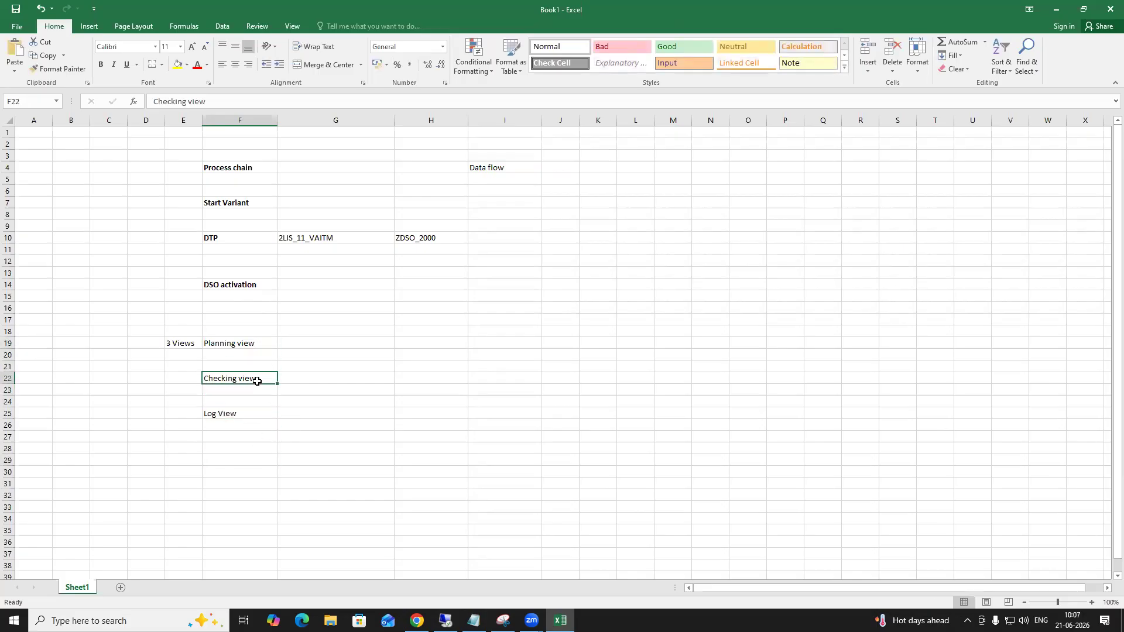
{"action": "left_click", "coordinate": [249, 415]}
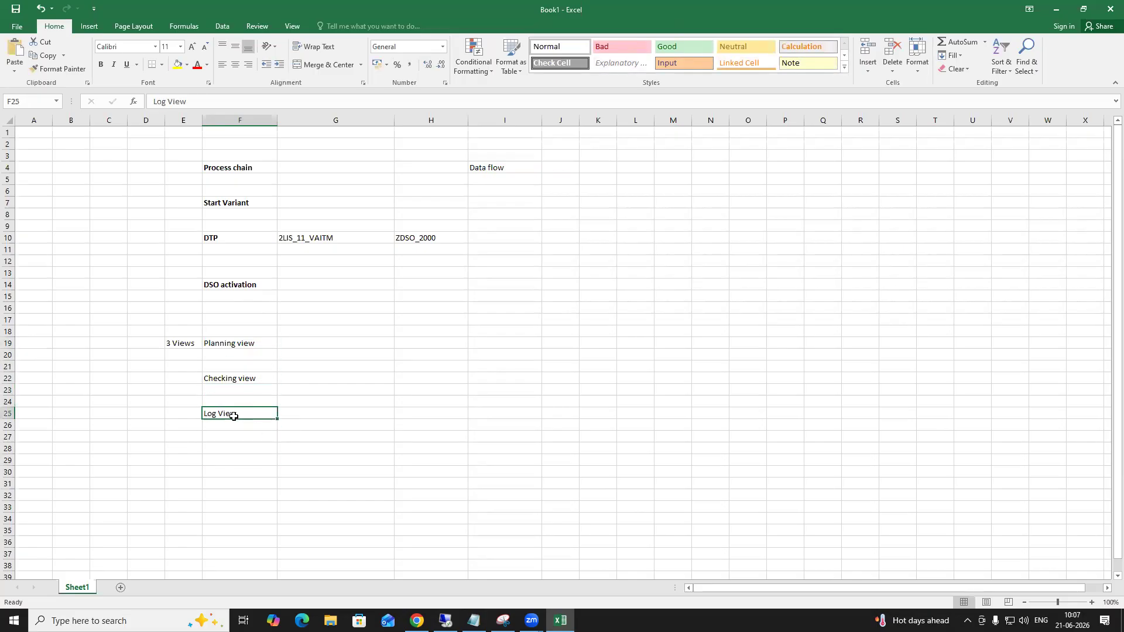
{"action": "left_click", "coordinate": [294, 414]}
{"action": "left_click", "coordinate": [253, 413]}
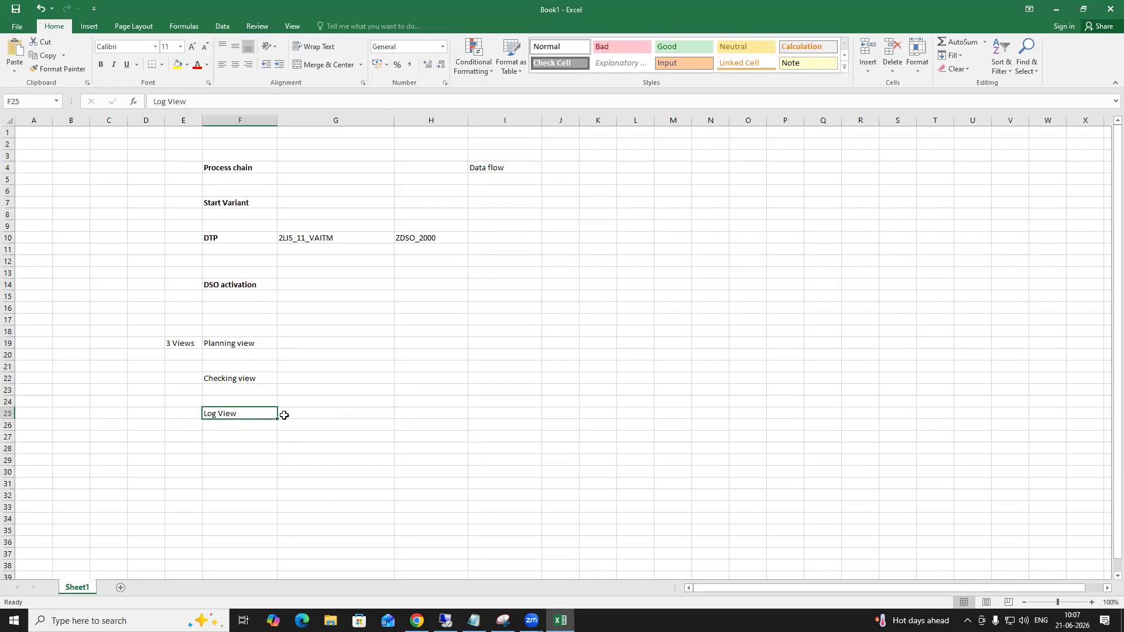
{"action": "left_click", "coordinate": [313, 414]}
{"action": "left_click", "coordinate": [265, 414]}
{"action": "left_click", "coordinate": [296, 414]}
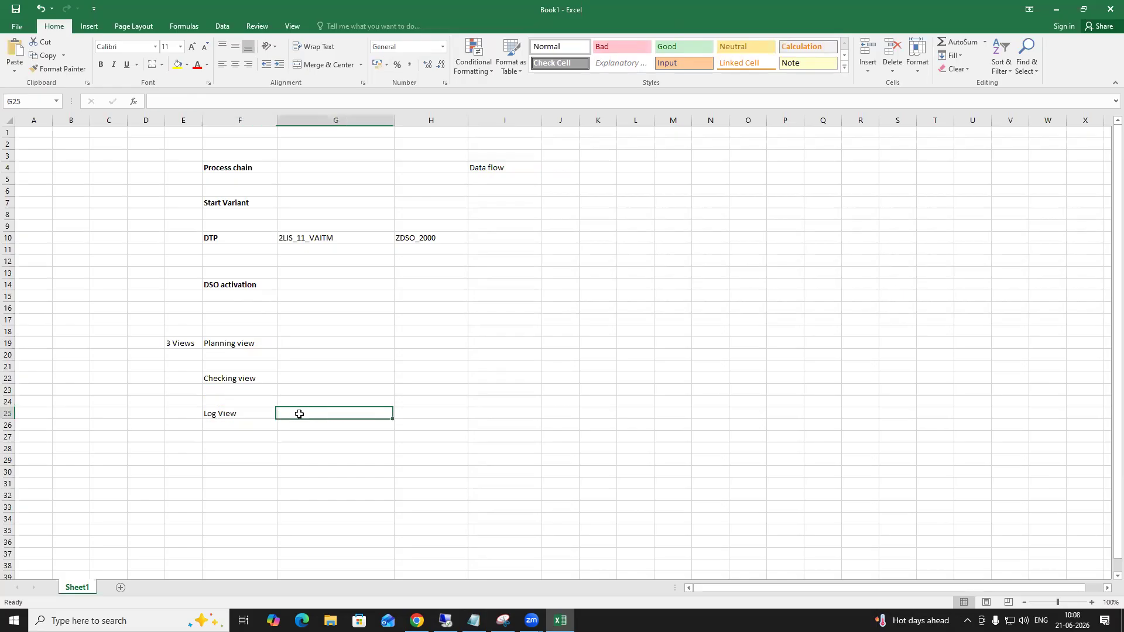
{"action": "left_click", "coordinate": [256, 413]}
{"action": "left_click_drag", "start_coordinate": [236, 344], "coordinate": [255, 413]}
{"action": "left_click", "coordinate": [289, 345]}
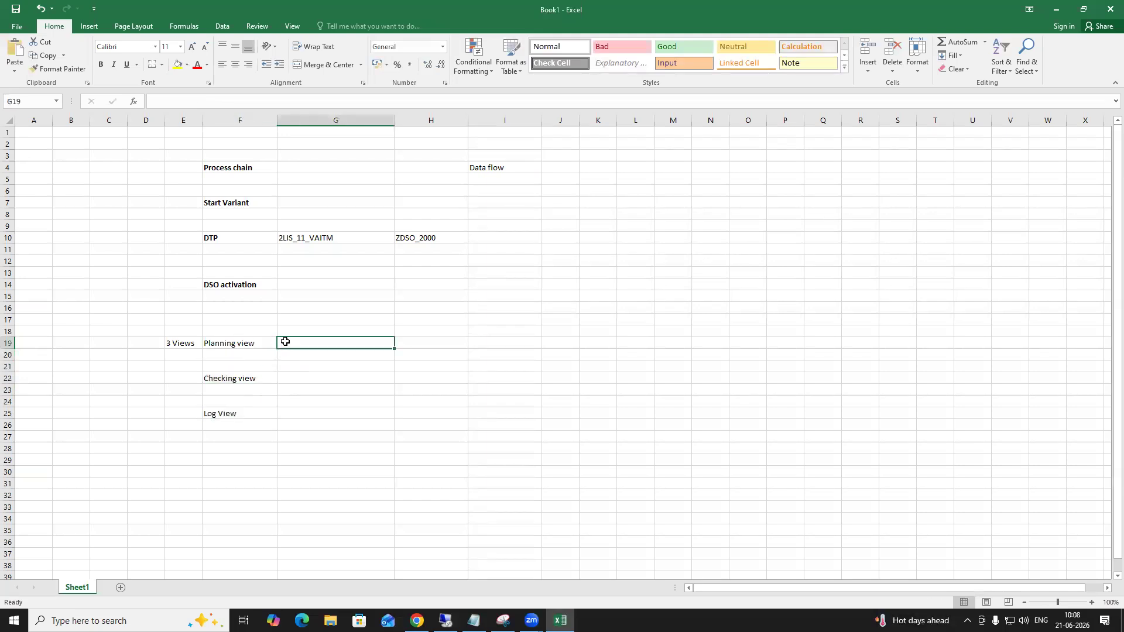
{"action": "left_click", "coordinate": [253, 344]}
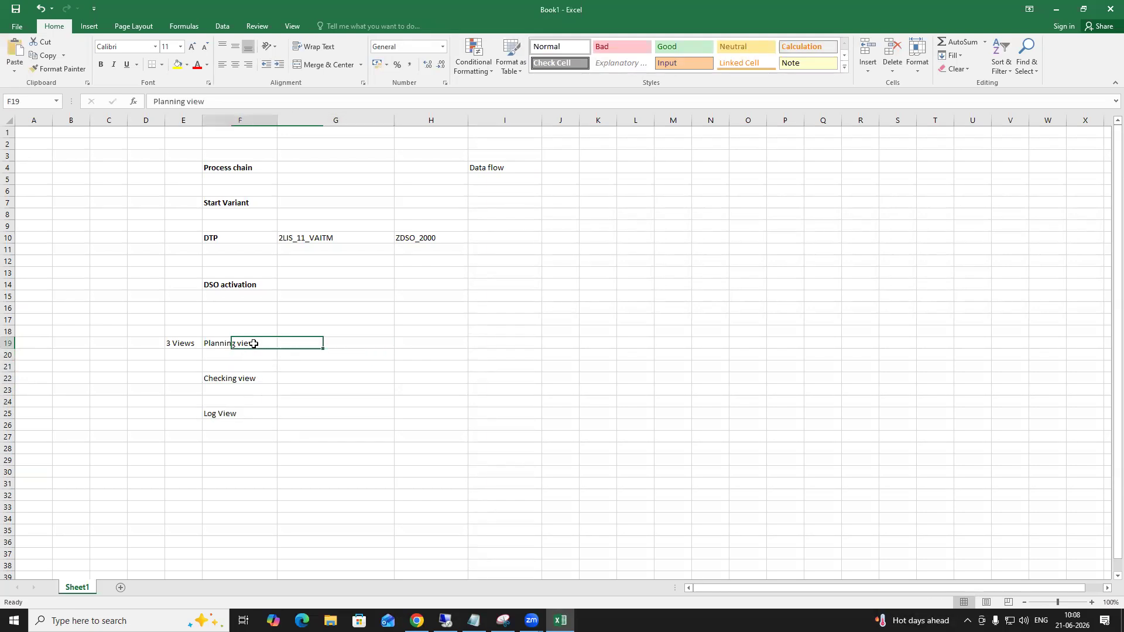
{"action": "left_click", "coordinate": [299, 340]}
{"action": "left_click", "coordinate": [251, 377]}
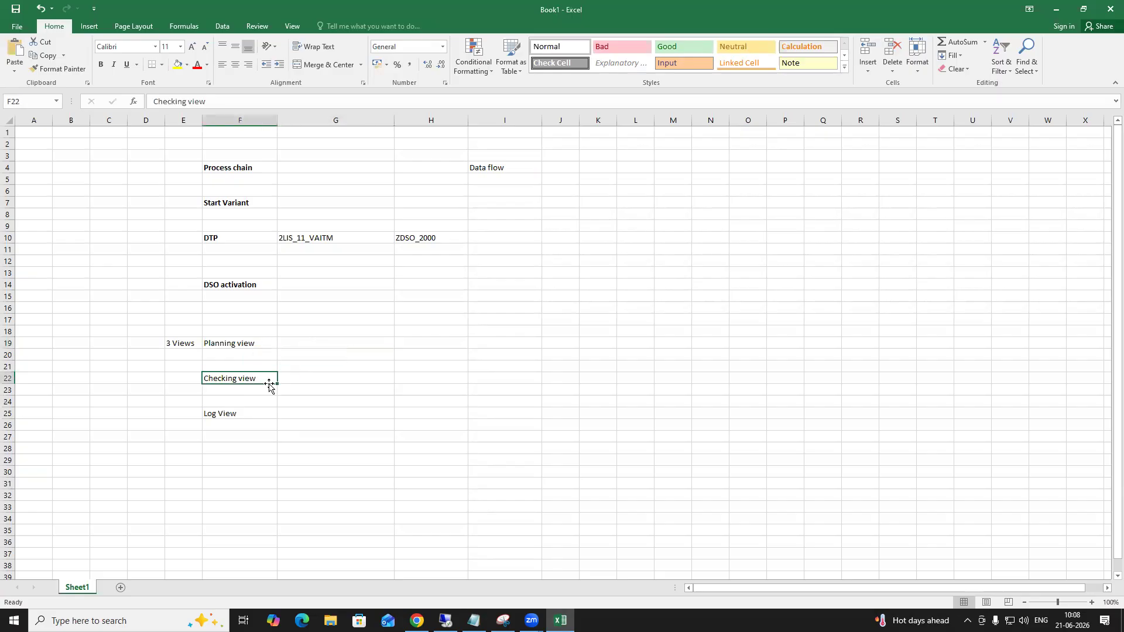
{"action": "left_click", "coordinate": [303, 379]}
{"action": "left_click", "coordinate": [258, 379]}
{"action": "left_click", "coordinate": [301, 377]}
{"action": "left_click", "coordinate": [263, 378]}
{"action": "left_click", "coordinate": [292, 376]}
{"action": "left_click", "coordinate": [265, 377]}
{"action": "left_click", "coordinate": [296, 377]}
{"action": "left_click", "coordinate": [264, 377]}
{"action": "left_click", "coordinate": [297, 375]}
{"action": "left_click", "coordinate": [256, 378]}
{"action": "left_click", "coordinate": [251, 412]}
{"action": "left_click", "coordinate": [315, 413]}
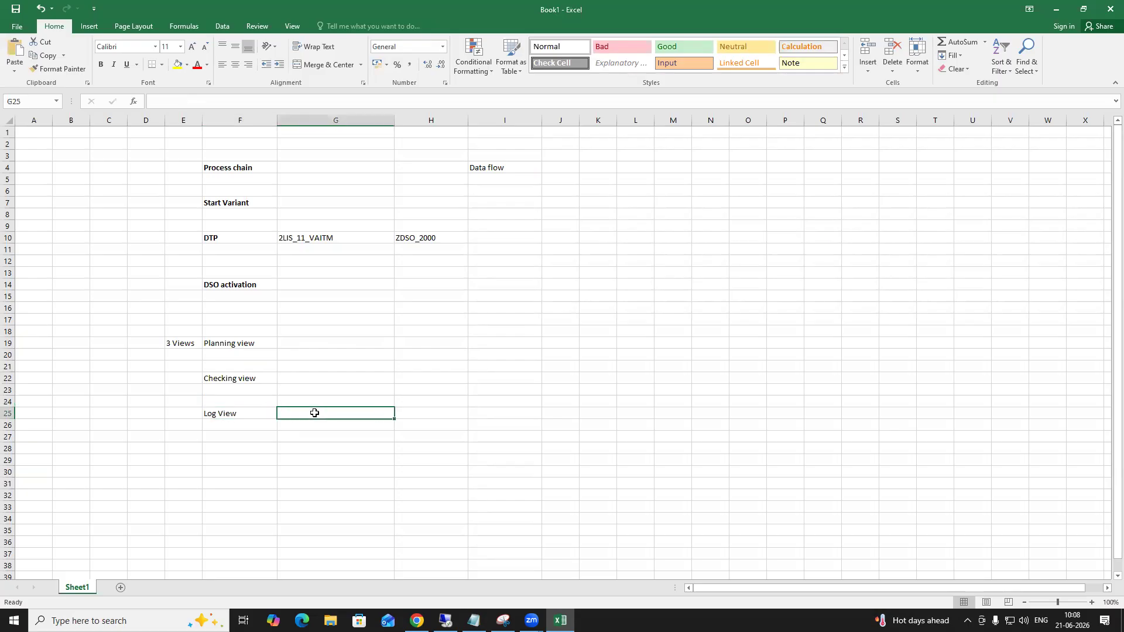
{"action": "double_click", "coordinate": [241, 342]}
{"action": "left_click", "coordinate": [332, 449]}
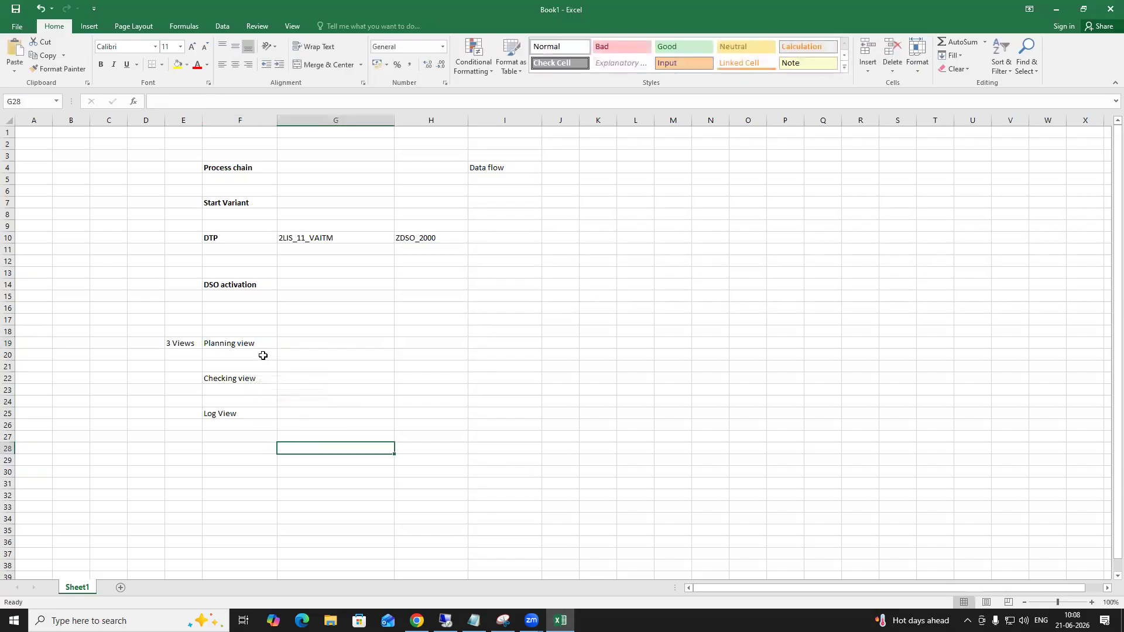
{"action": "left_click_drag", "start_coordinate": [261, 342], "coordinate": [264, 407]}
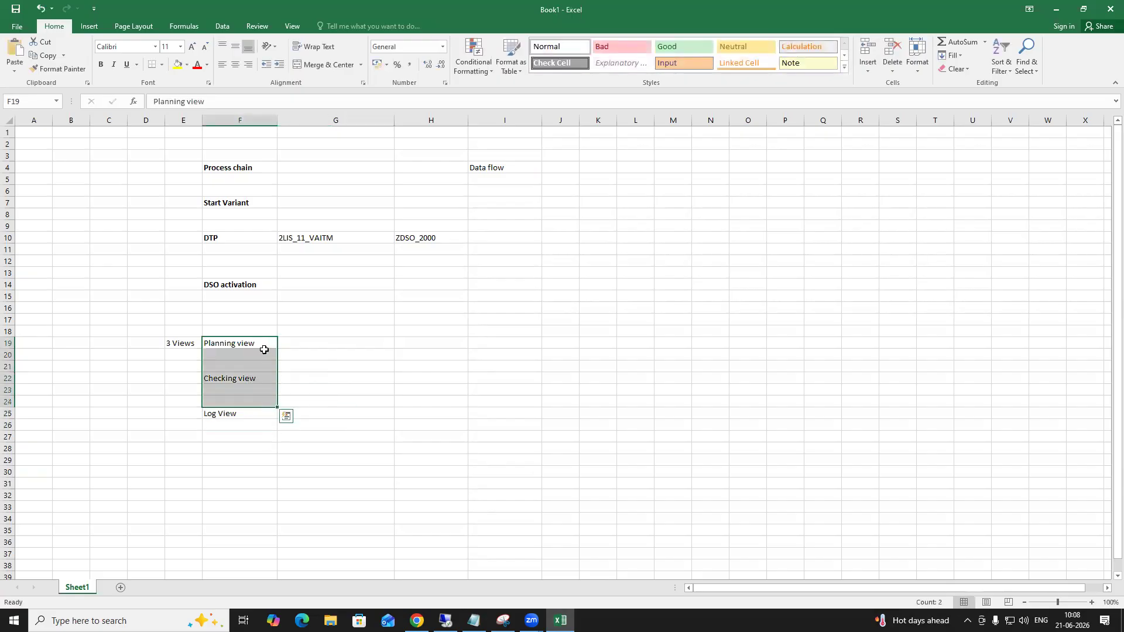
{"action": "left_click", "coordinate": [263, 345]}
{"action": "left_click", "coordinate": [289, 344]}
{"action": "left_click", "coordinate": [254, 346]}
{"action": "left_click_drag", "start_coordinate": [255, 346], "coordinate": [263, 414]}
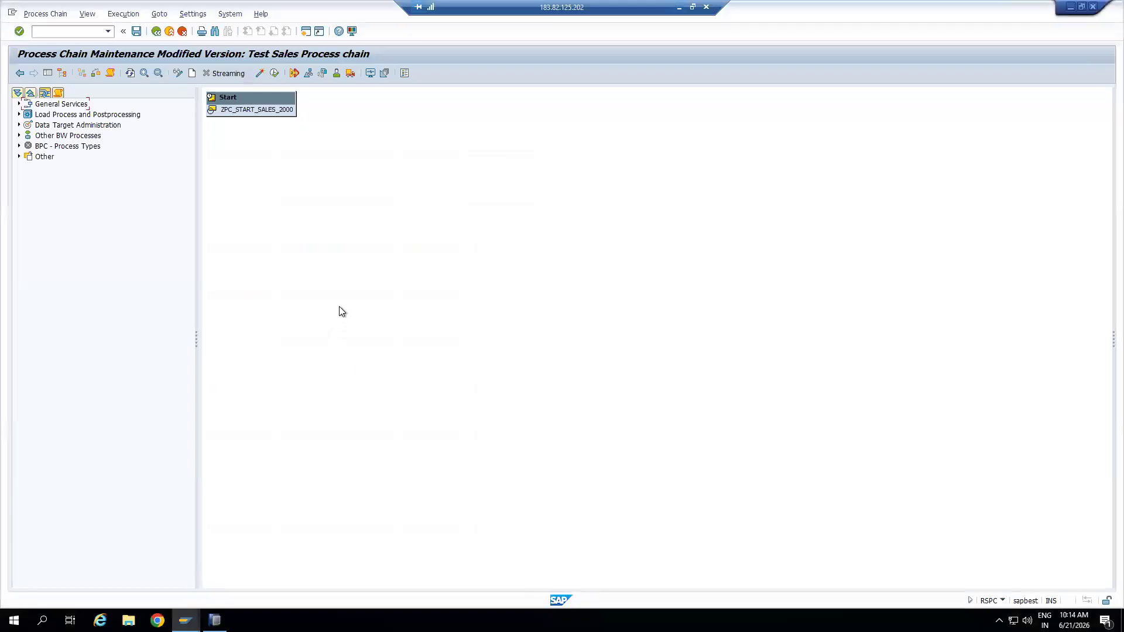
Return to the SAP process chain, move the Start process toward the canvas's centre and add an Execute Data Transfer Process below it
{"action": "left_click_drag", "start_coordinate": [268, 101], "coordinate": [472, 113]}
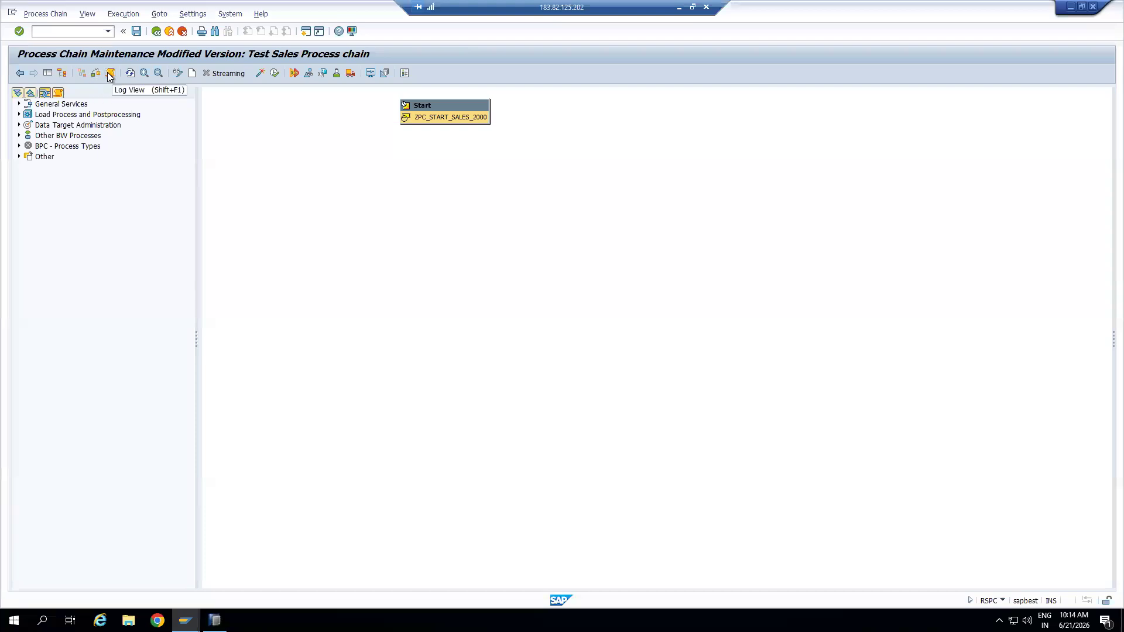
{"action": "left_click", "coordinate": [18, 114]}
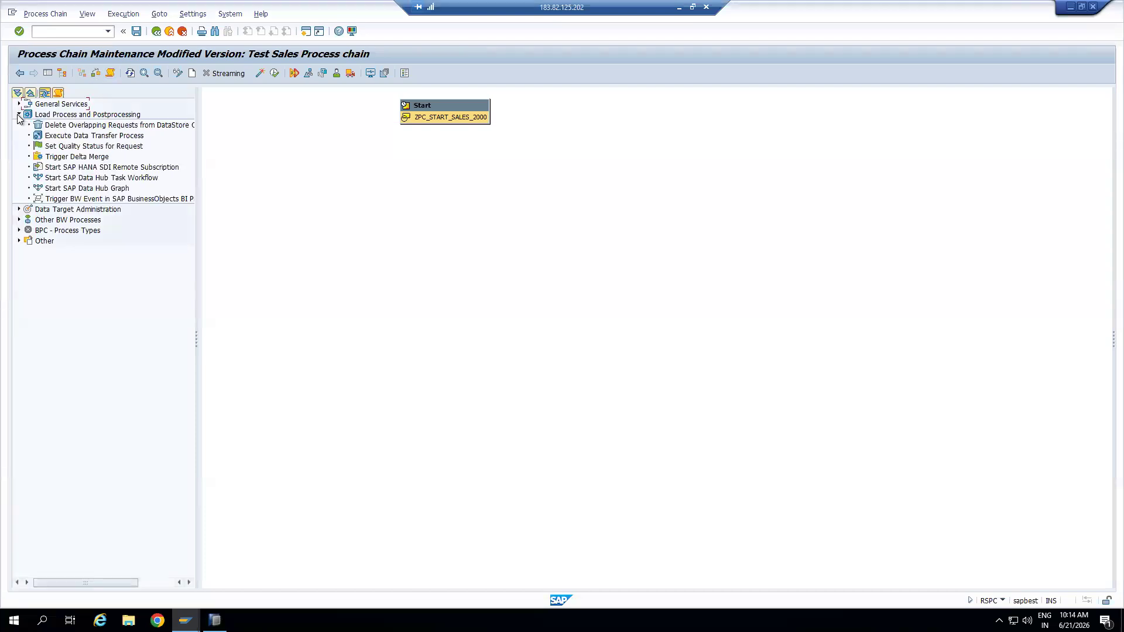
{"action": "left_click", "coordinate": [91, 137]}
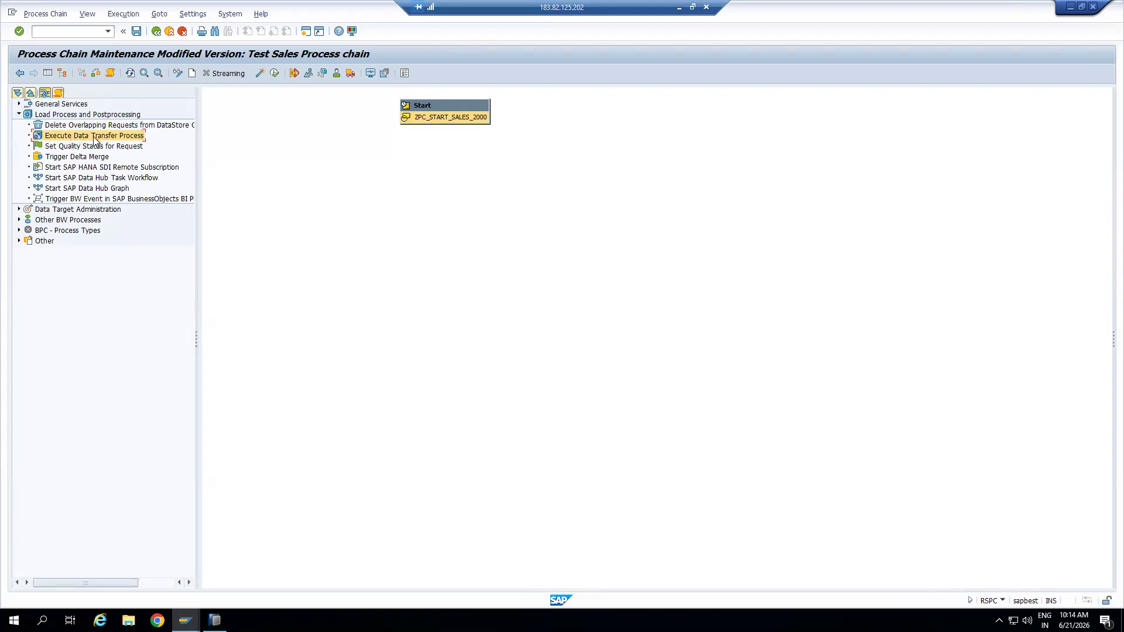
{"action": "left_click_drag", "start_coordinate": [93, 140], "coordinate": [432, 311]}
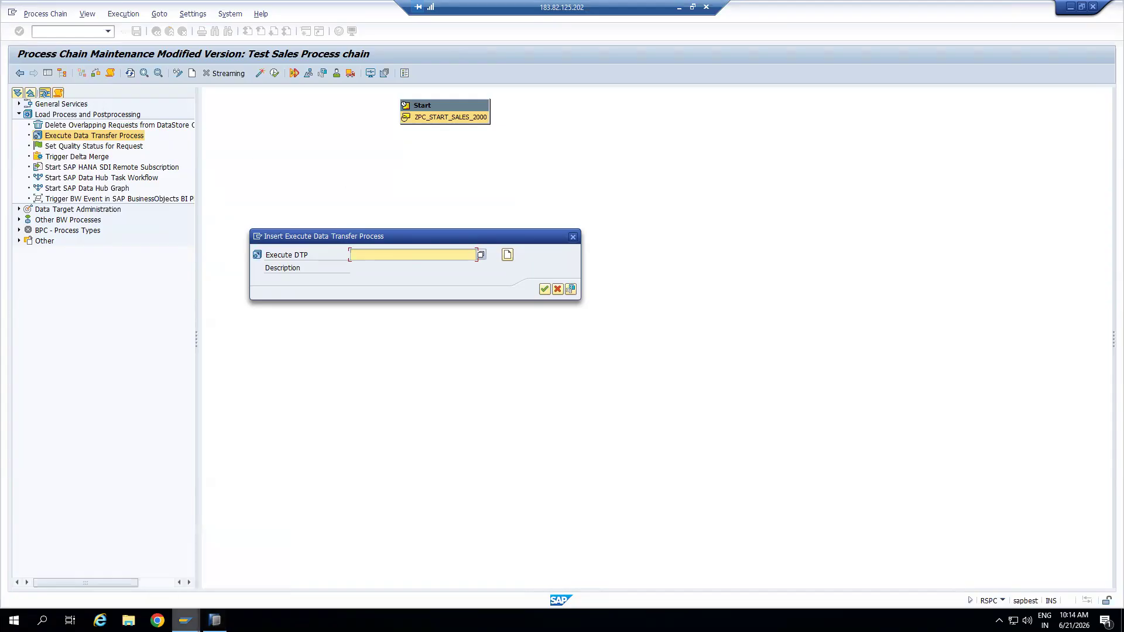
Look up the DTP's technical name in the BW modeling tools and insert DTP_003N7FK9VPAQ7QX5PJ46TVI3V as the Execute DTP process
{"action": "left_click", "coordinate": [215, 620]}
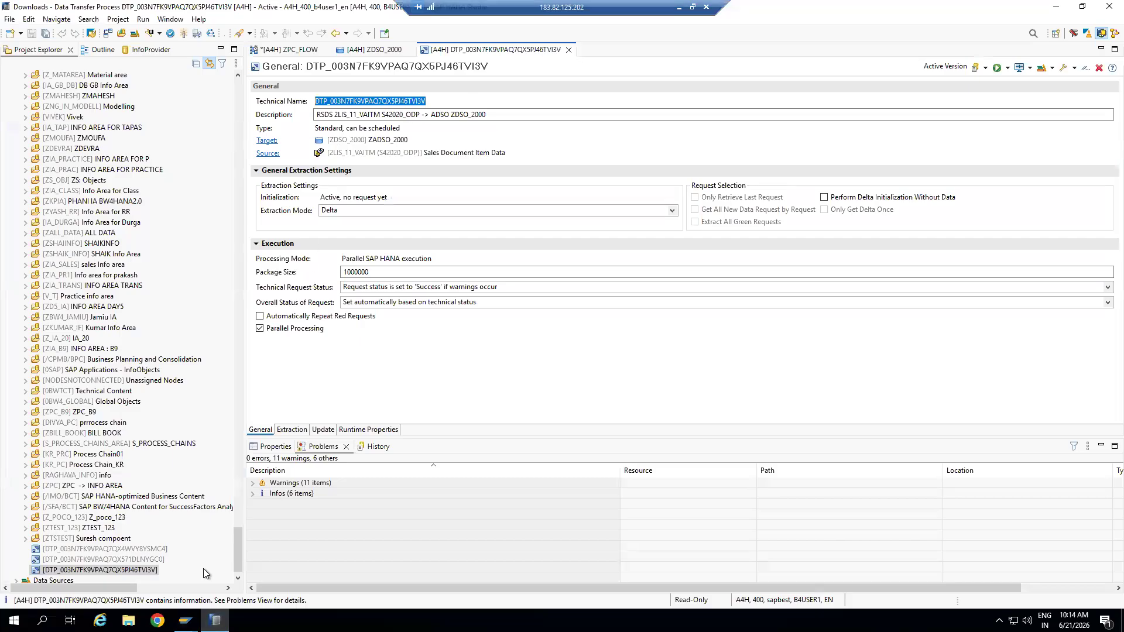
{"action": "left_click", "coordinate": [185, 621]}
{"action": "left_click", "coordinate": [279, 566]}
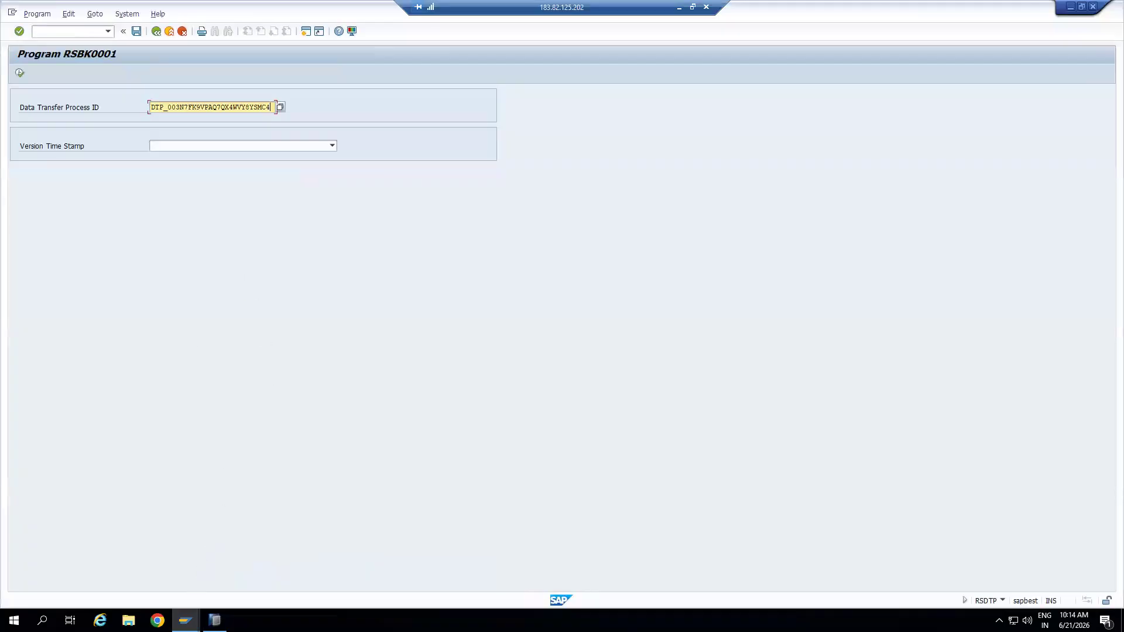
{"action": "left_click", "coordinate": [186, 620]}
{"action": "left_click", "coordinate": [389, 566]}
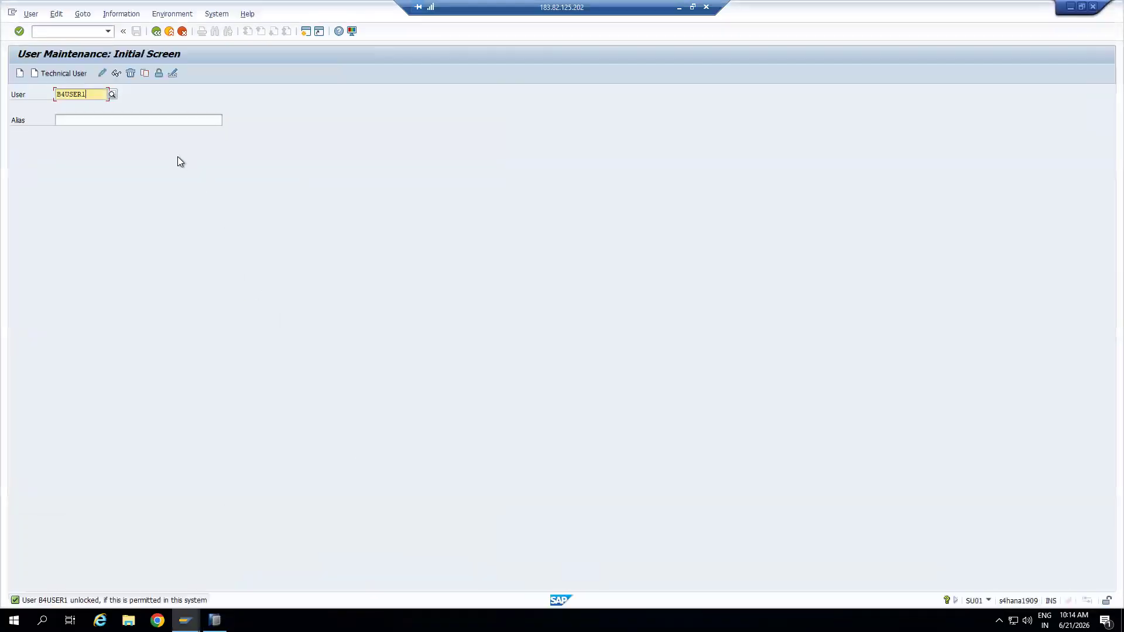
{"action": "left_click", "coordinate": [185, 620]}
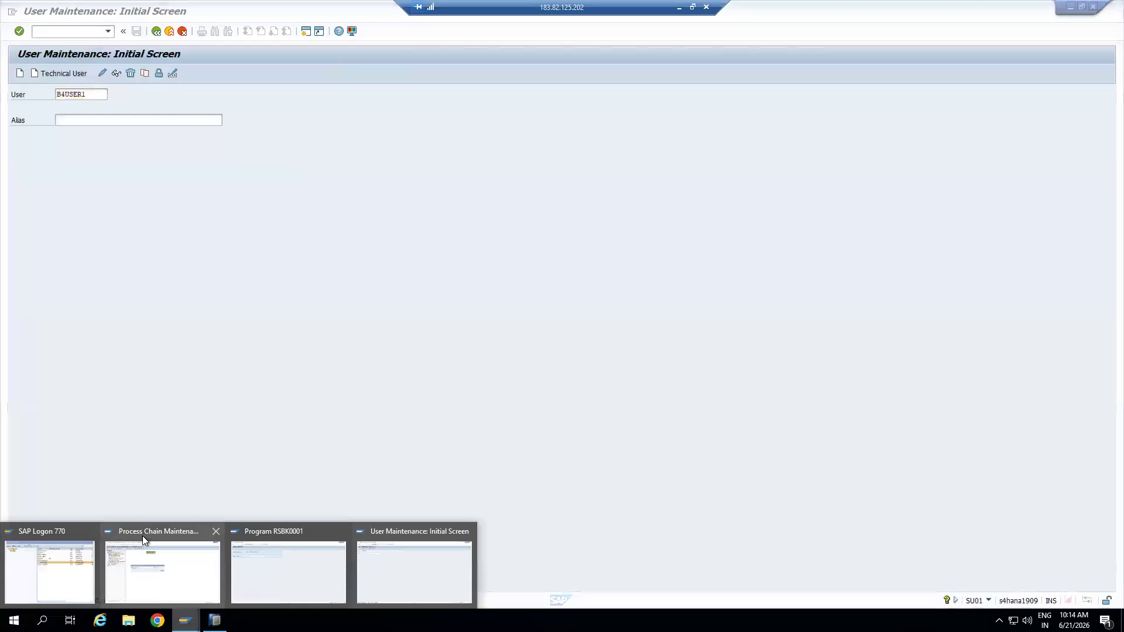
{"action": "left_click", "coordinate": [170, 562]}
{"action": "type", "text": "DTP_003N7FK9VPAQ7QX5PJ46TVI3V"}
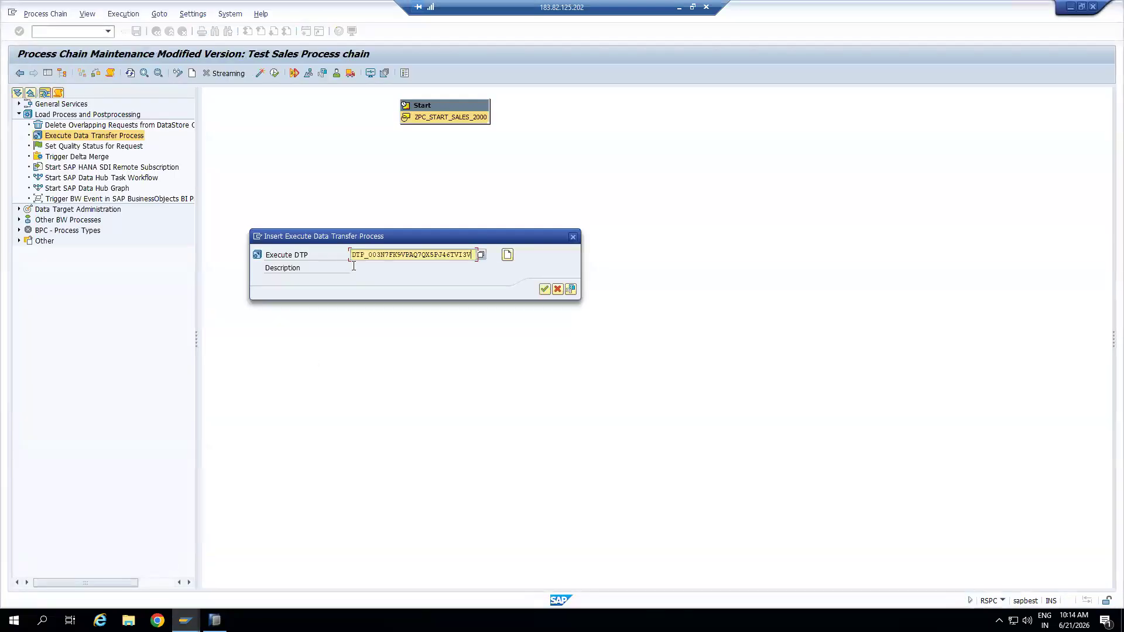
{"action": "left_click", "coordinate": [544, 290]}
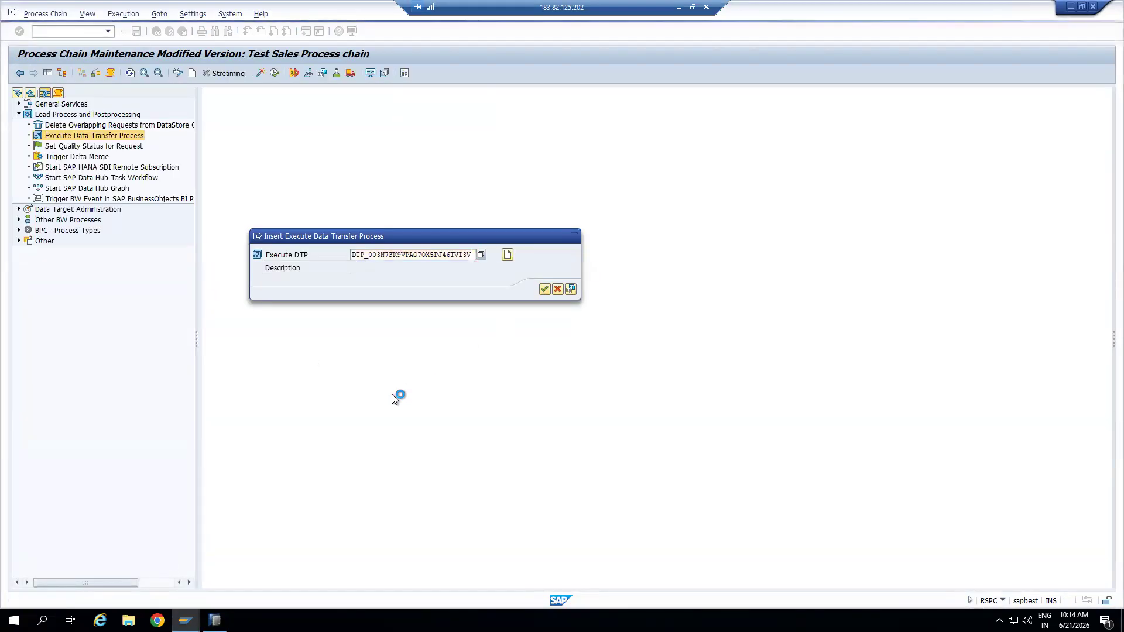
Place the Activate DSO Data process below Execute DTP and connect the Start process to Execute DTP
{"action": "left_click_drag", "start_coordinate": [289, 110], "coordinate": [520, 482]}
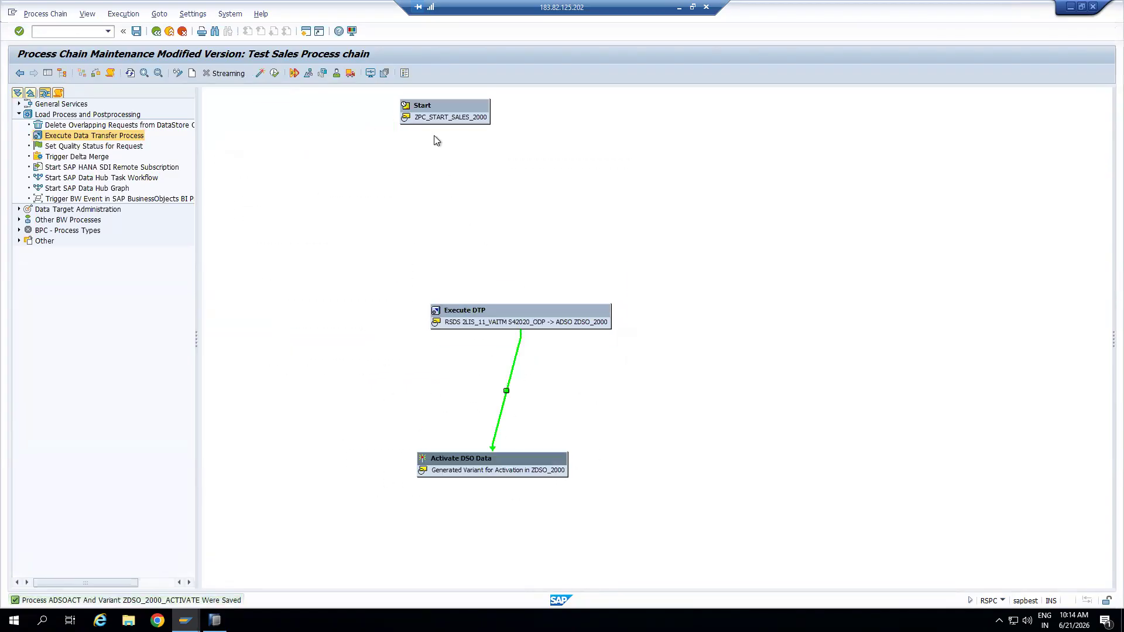
{"action": "left_click_drag", "start_coordinate": [440, 121], "coordinate": [493, 297]}
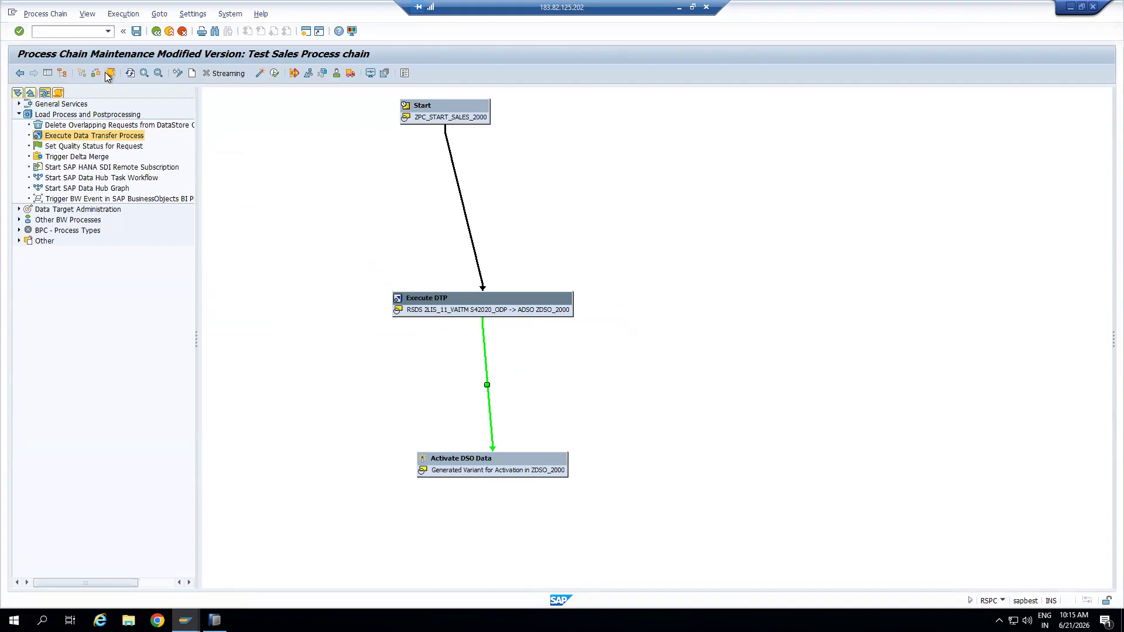
Check the process chain in the checking view and activate it
{"action": "left_click", "coordinate": [97, 73]}
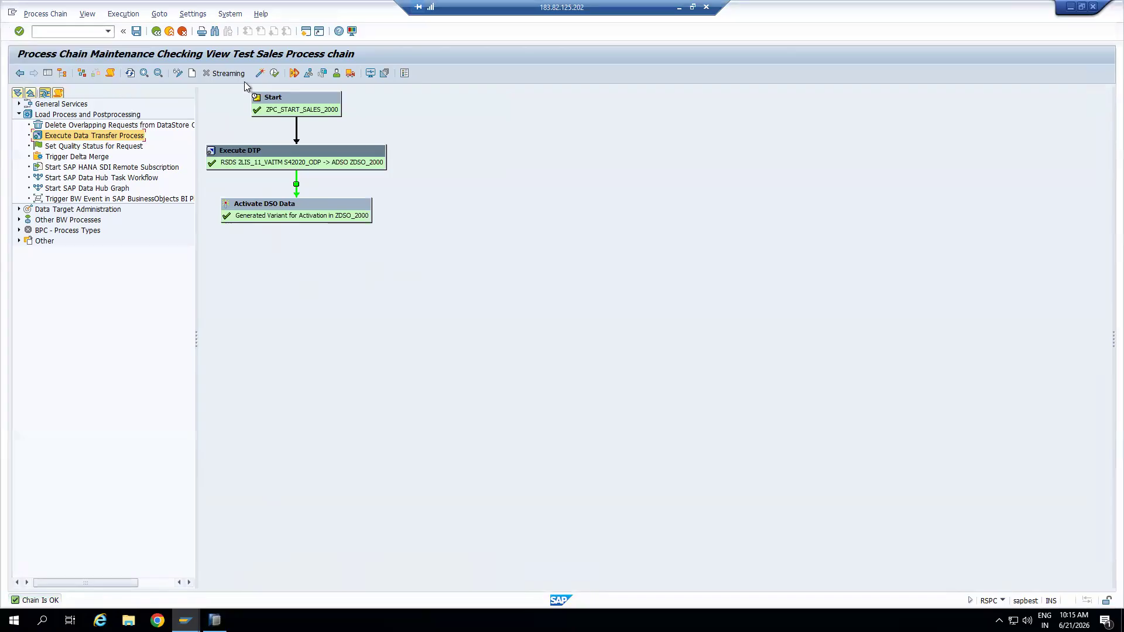
{"action": "left_click", "coordinate": [260, 73]}
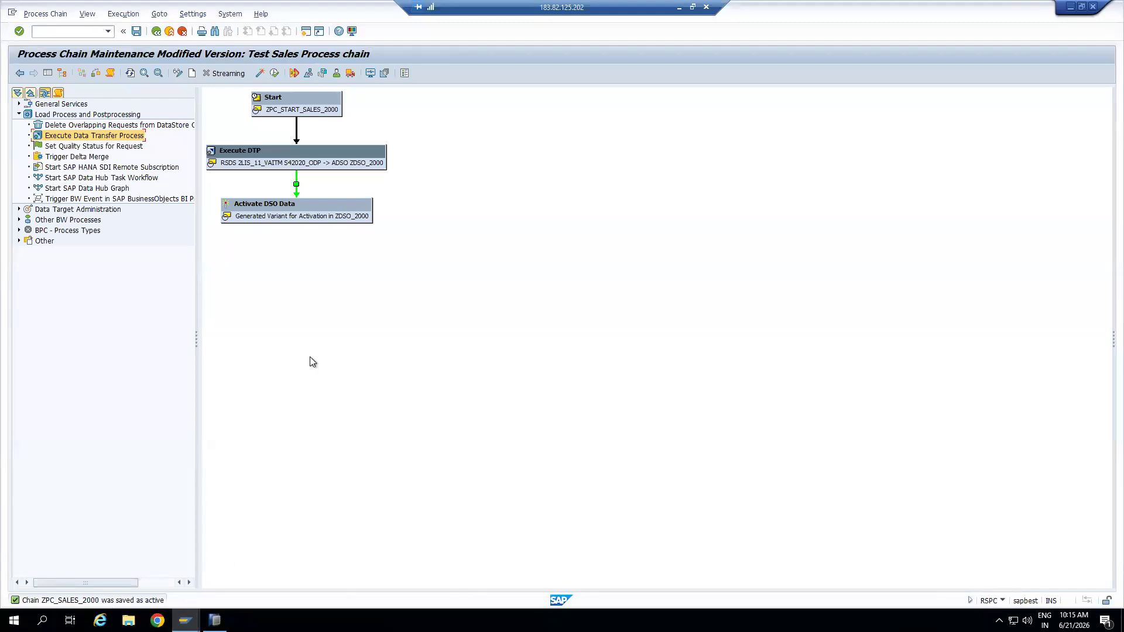
Open the chain's log view, expand the 20.06.2026 entries, and widen the log pane and Log ID column to read them
{"action": "left_click", "coordinate": [110, 73]}
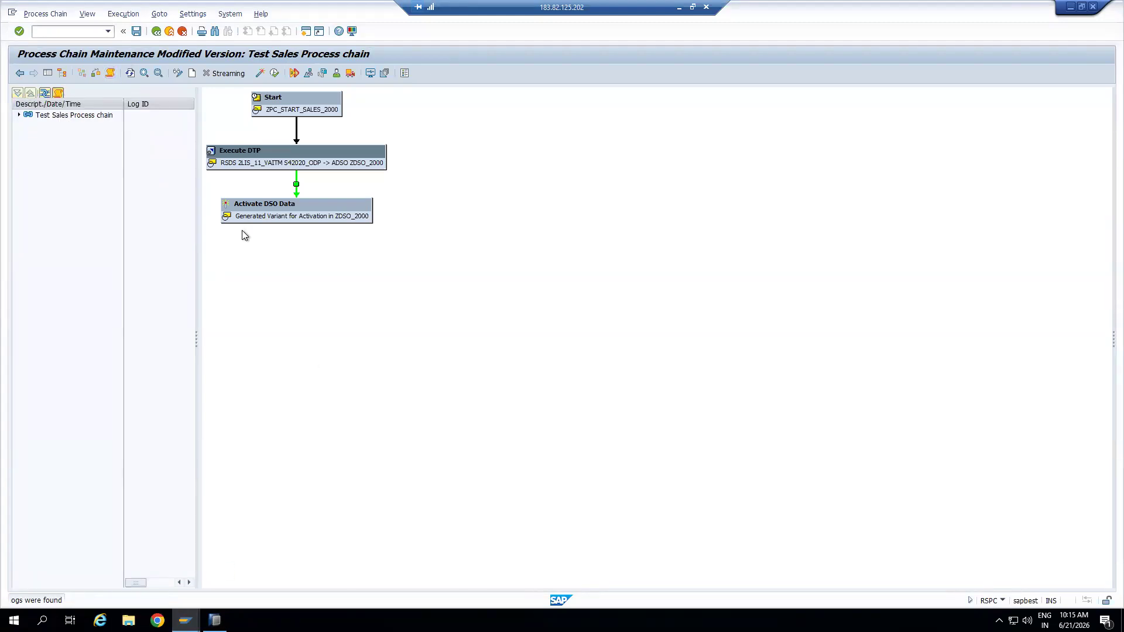
{"action": "left_click", "coordinate": [20, 115]}
{"action": "left_click", "coordinate": [29, 125]}
{"action": "left_click_drag", "start_coordinate": [196, 221], "coordinate": [331, 226]}
{"action": "left_click", "coordinate": [172, 138]}
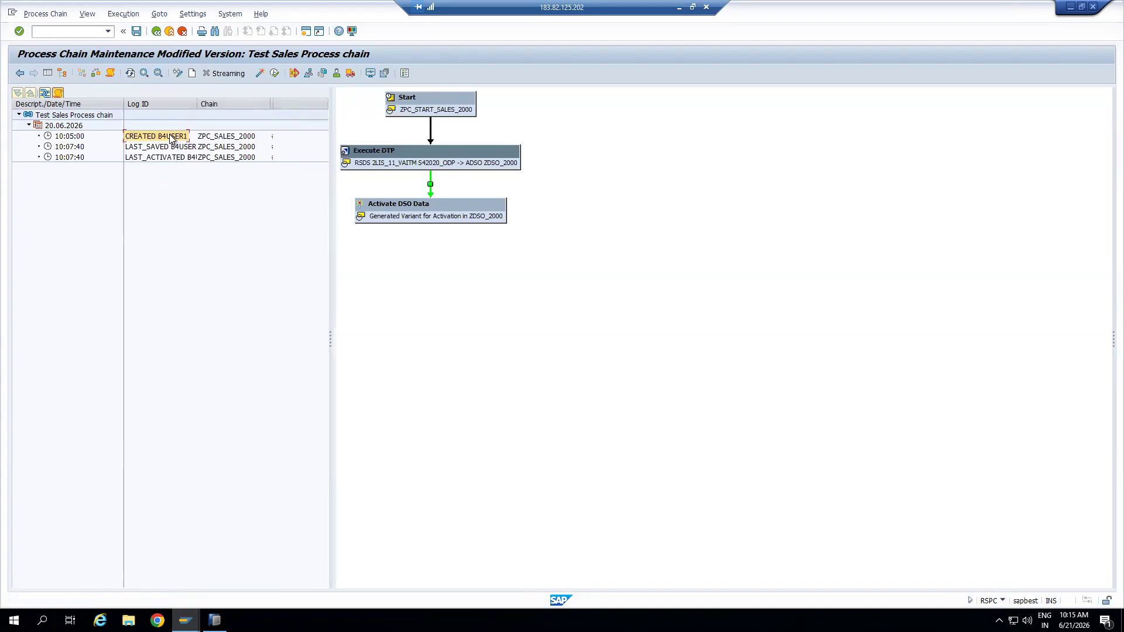
{"action": "left_click_drag", "start_coordinate": [271, 105], "coordinate": [264, 107]}
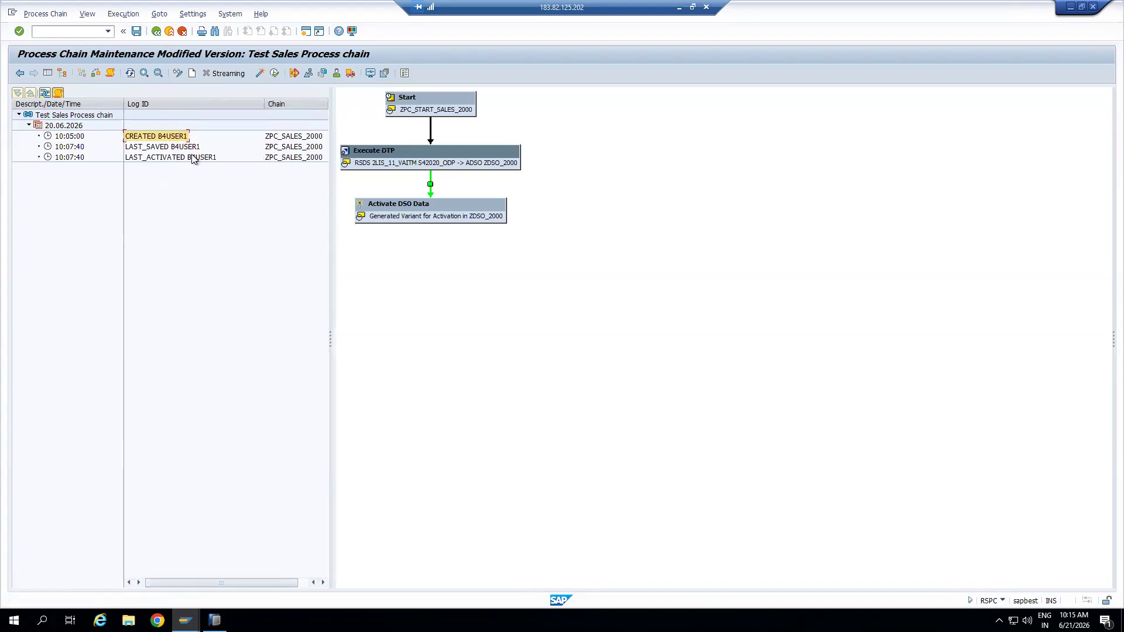
Widen the log pane further and examine the Log ID and Chain values of the 20.06.2026 entries
{"action": "left_click", "coordinate": [183, 147]}
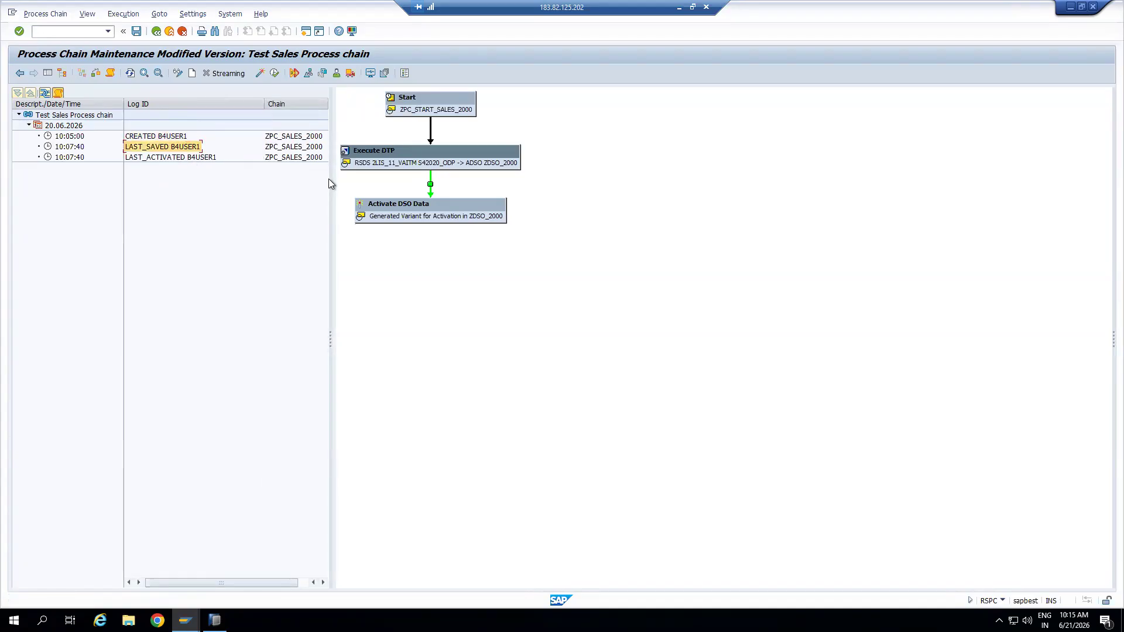
{"action": "left_click_drag", "start_coordinate": [329, 179], "coordinate": [390, 179]}
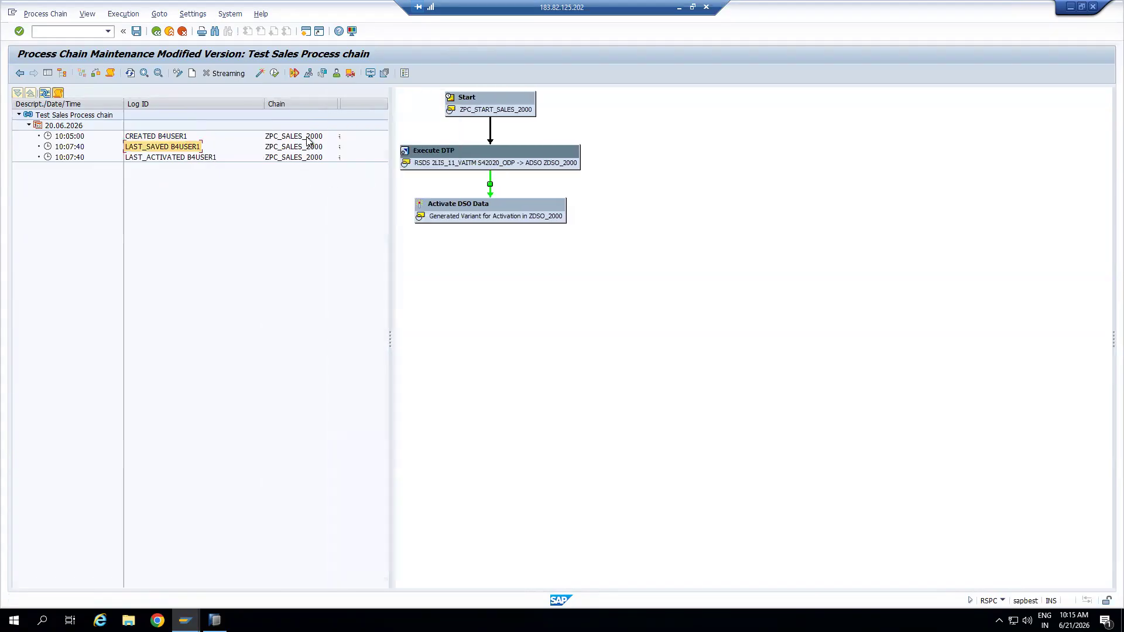
{"action": "left_click", "coordinate": [272, 140]}
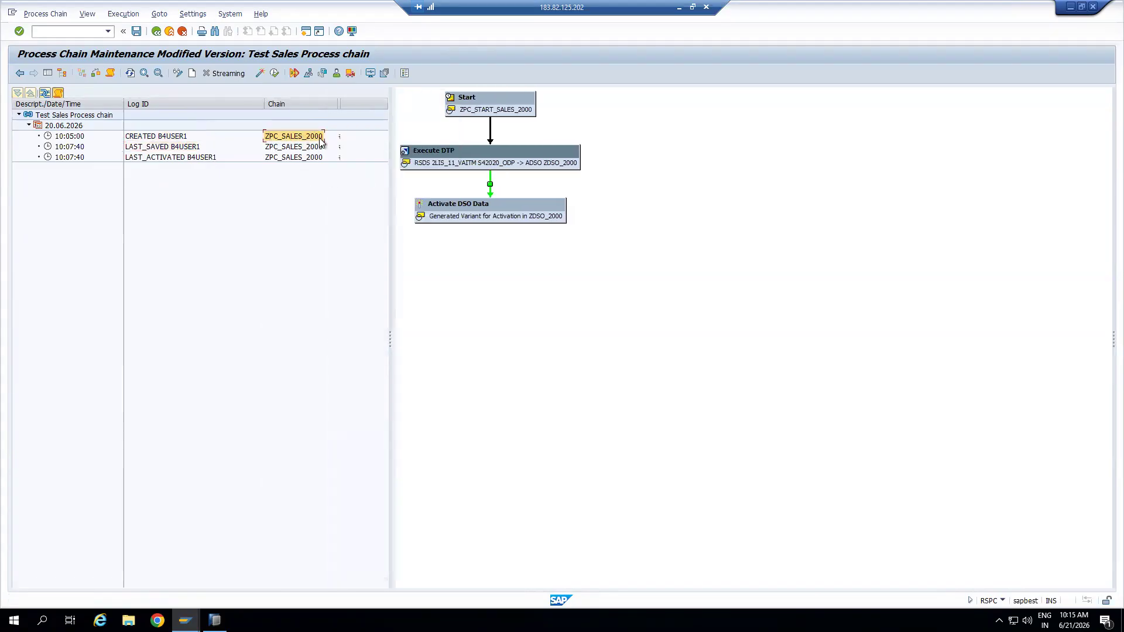
{"action": "left_click", "coordinate": [310, 157]}
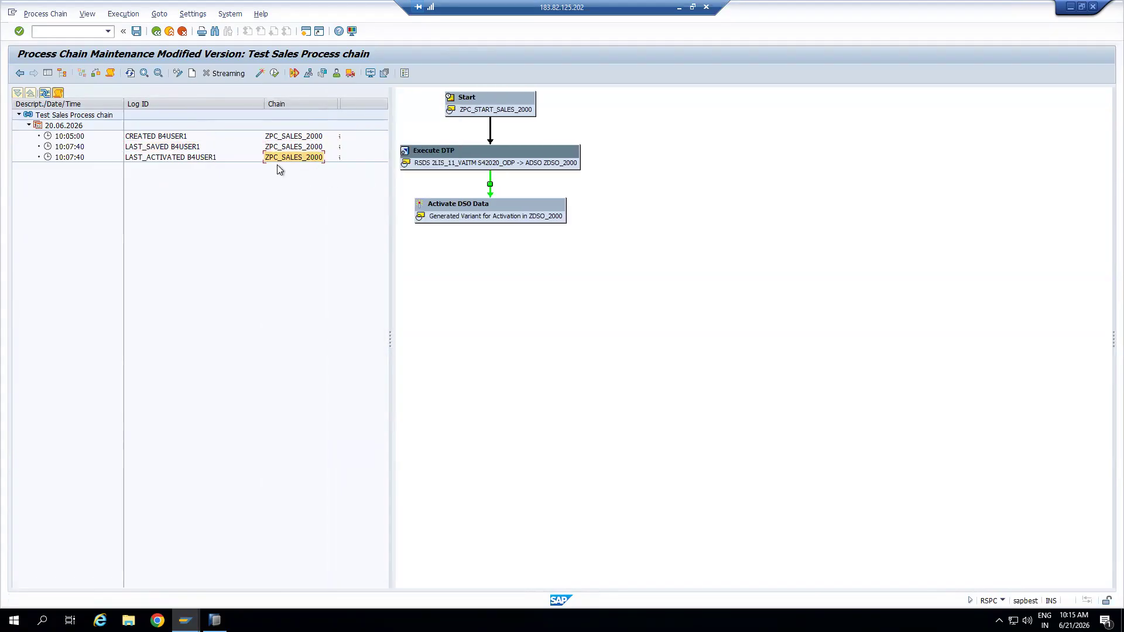
{"action": "left_click", "coordinate": [168, 140]}
From the Activate DSO Data process, open DataStore object management, examine ZDSO_2000's request list, and return to the process chain
{"action": "right_click", "coordinate": [466, 216]}
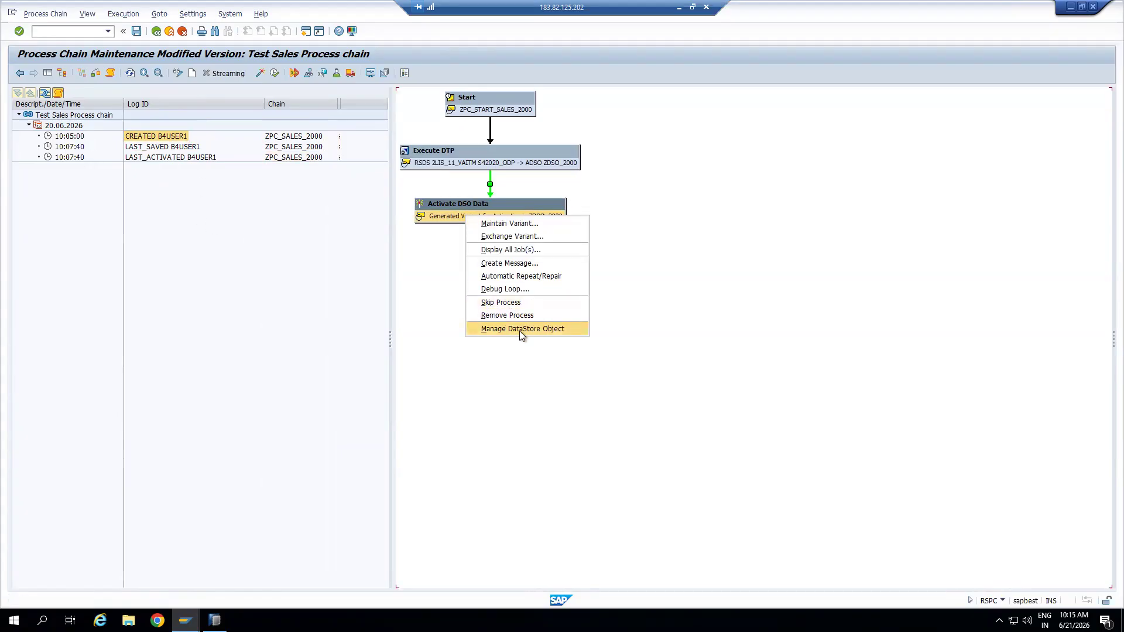
{"action": "left_click", "coordinate": [519, 332]}
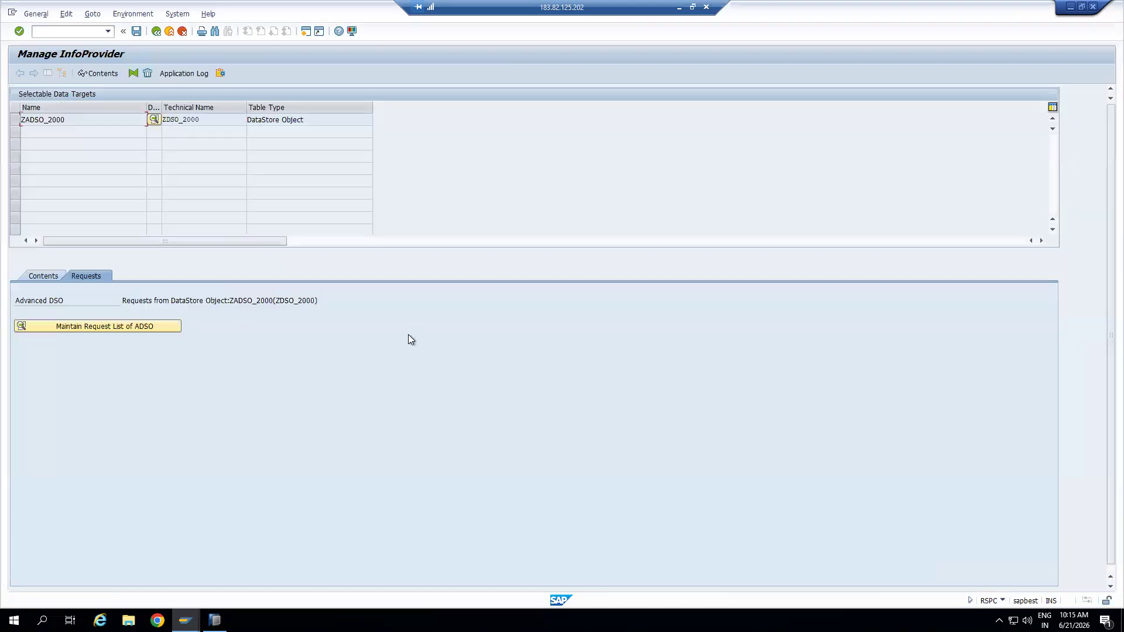
{"action": "left_click", "coordinate": [103, 328]}
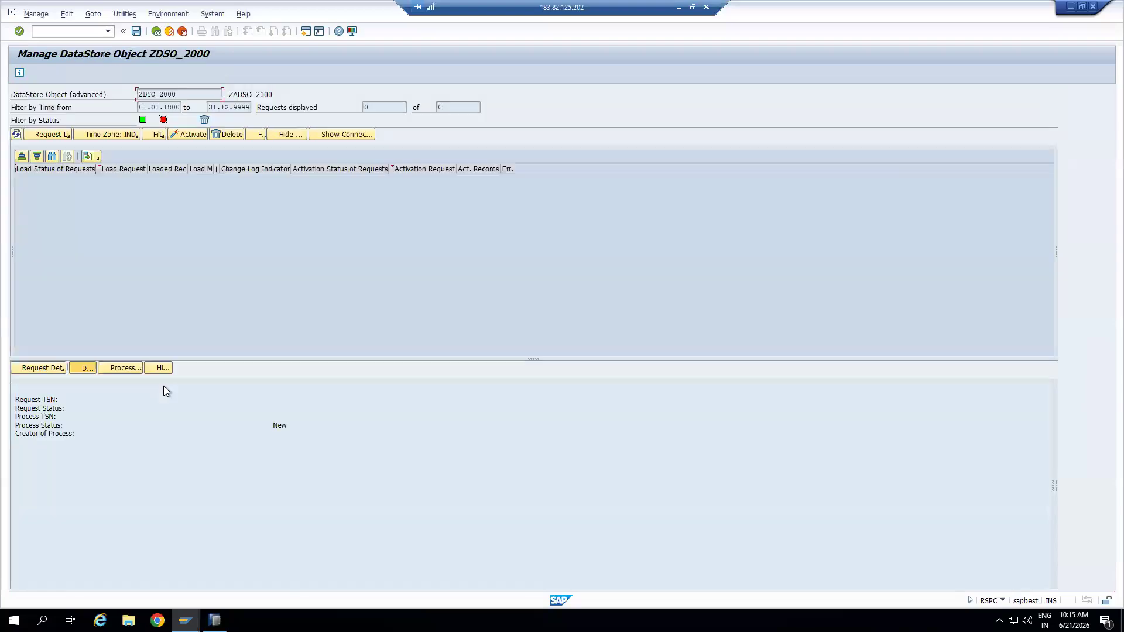
{"action": "left_click", "coordinate": [380, 107]}
{"action": "key", "text": "Tab"}
{"action": "left_click", "coordinate": [381, 106]}
{"action": "left_click", "coordinate": [173, 32]}
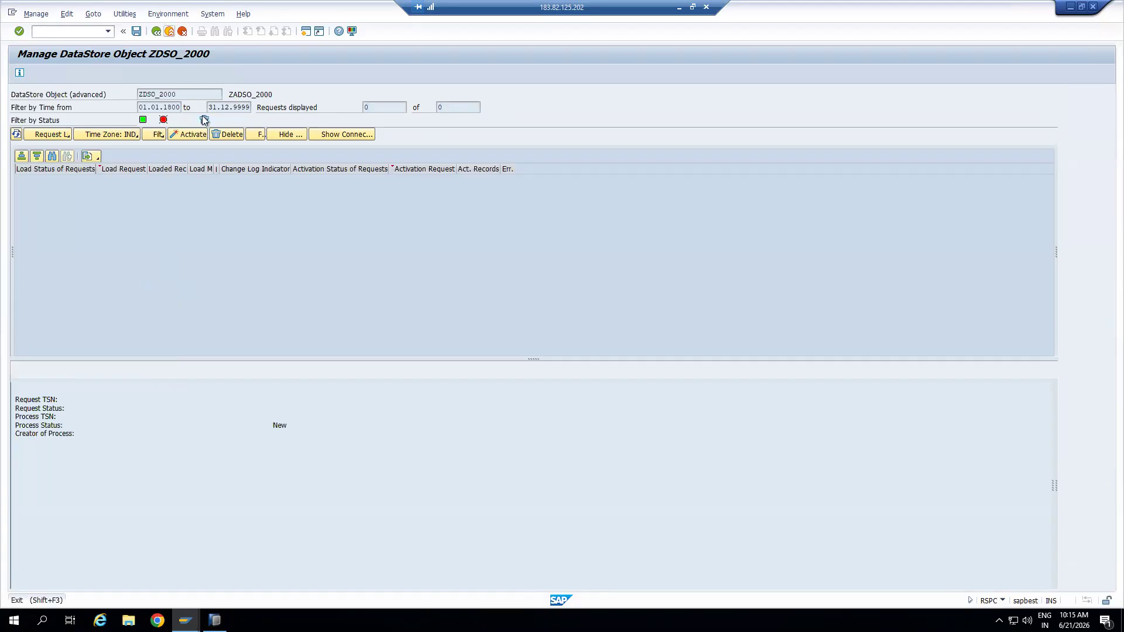
{"action": "left_click", "coordinate": [159, 33]}
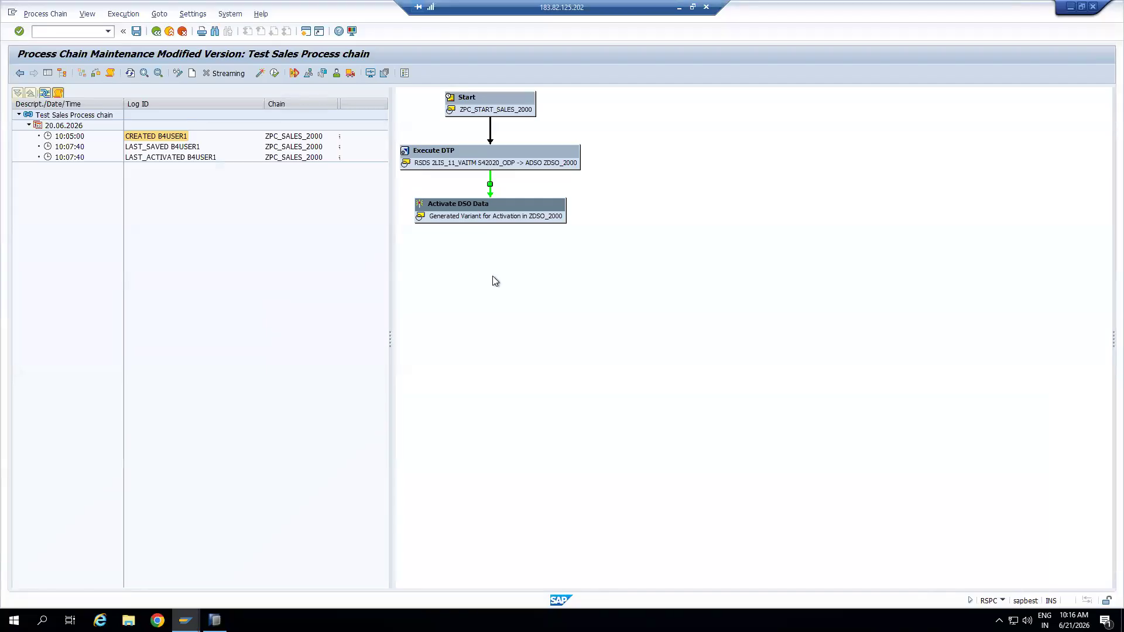
Switch to the Excel workbook, enter RSPC_API_CHAIN_START in I18, and widen column I to fit it
{"action": "key", "text": "alt+Tab"}
{"action": "left_click", "coordinate": [336, 471]}
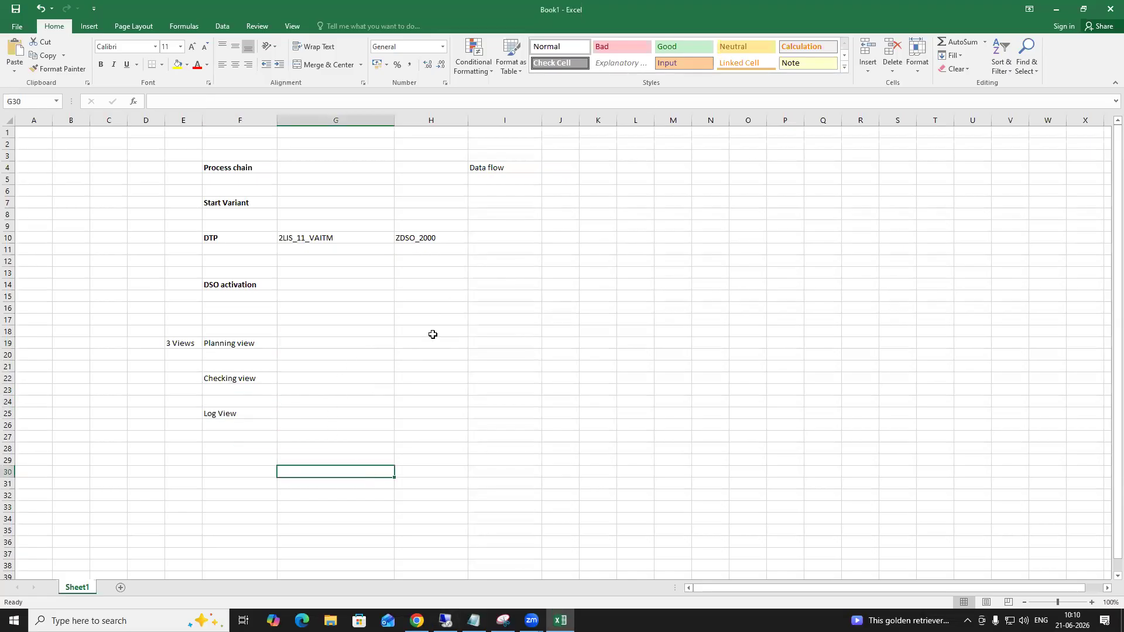
{"action": "left_click", "coordinate": [459, 328]}
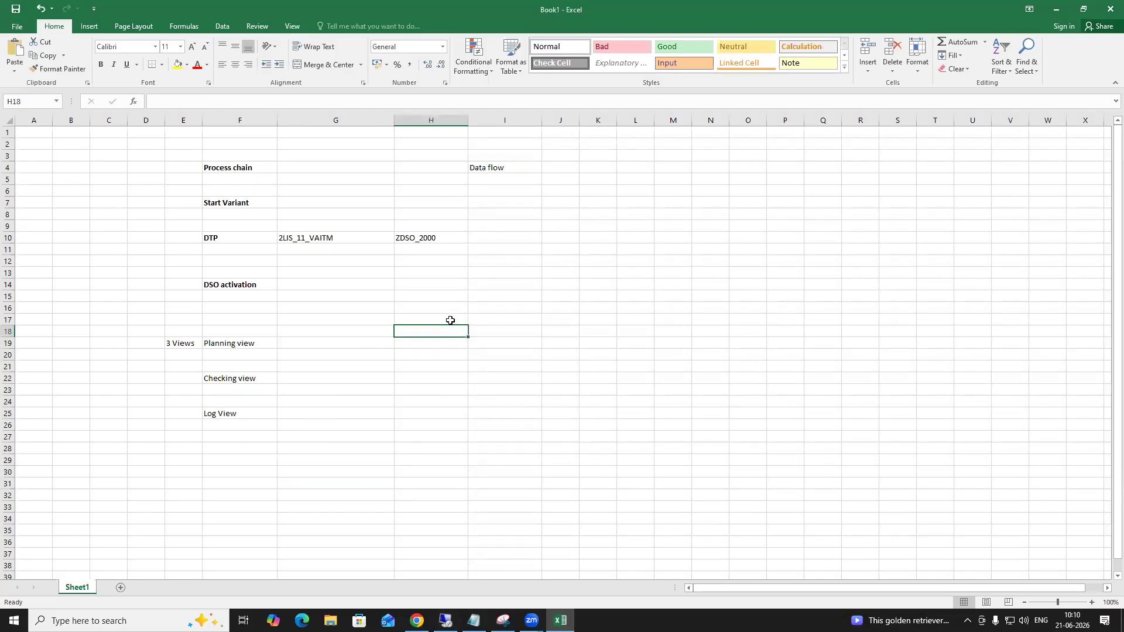
{"action": "left_click", "coordinate": [498, 334]}
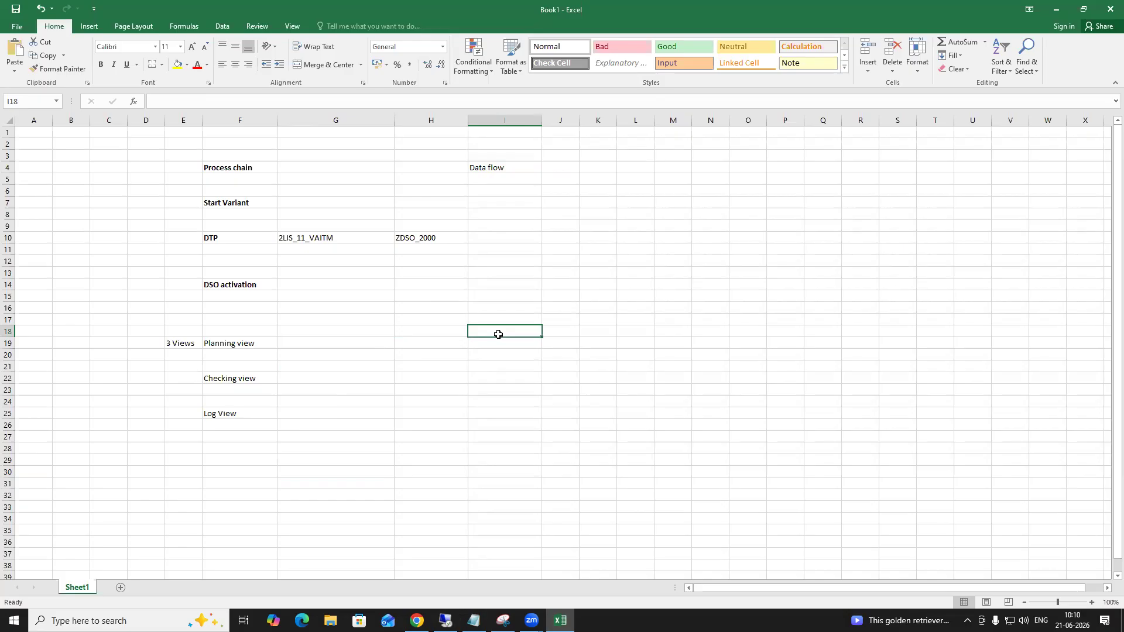
{"action": "type", "text": "RSPC_"}
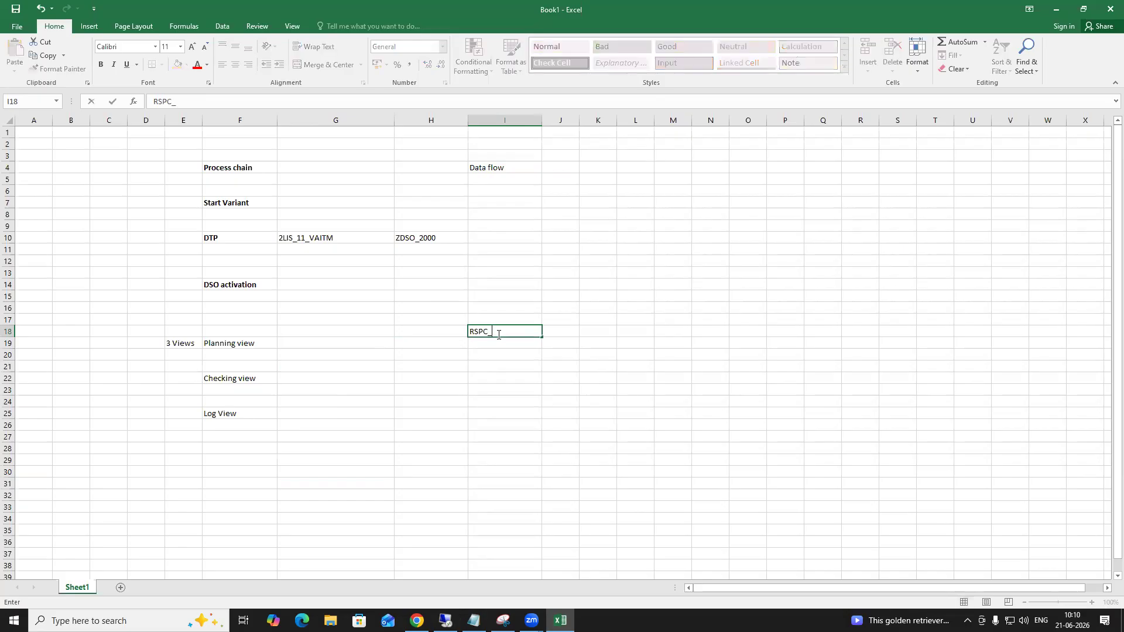
{"action": "type", "text": "API_CHAIN_START"}
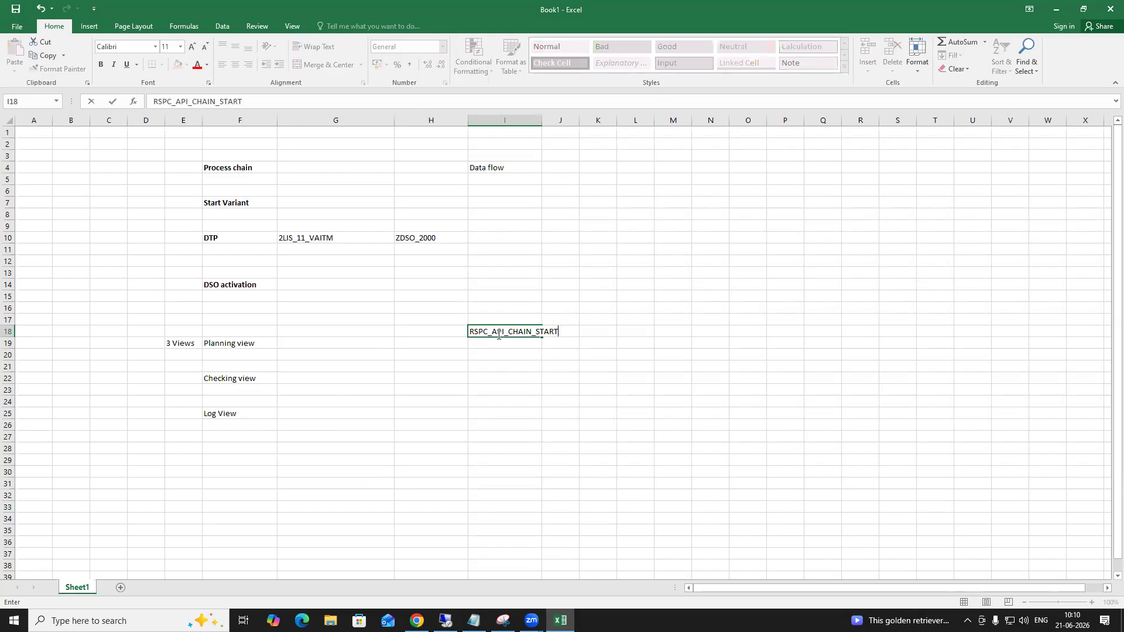
{"action": "left_click", "coordinate": [538, 401]}
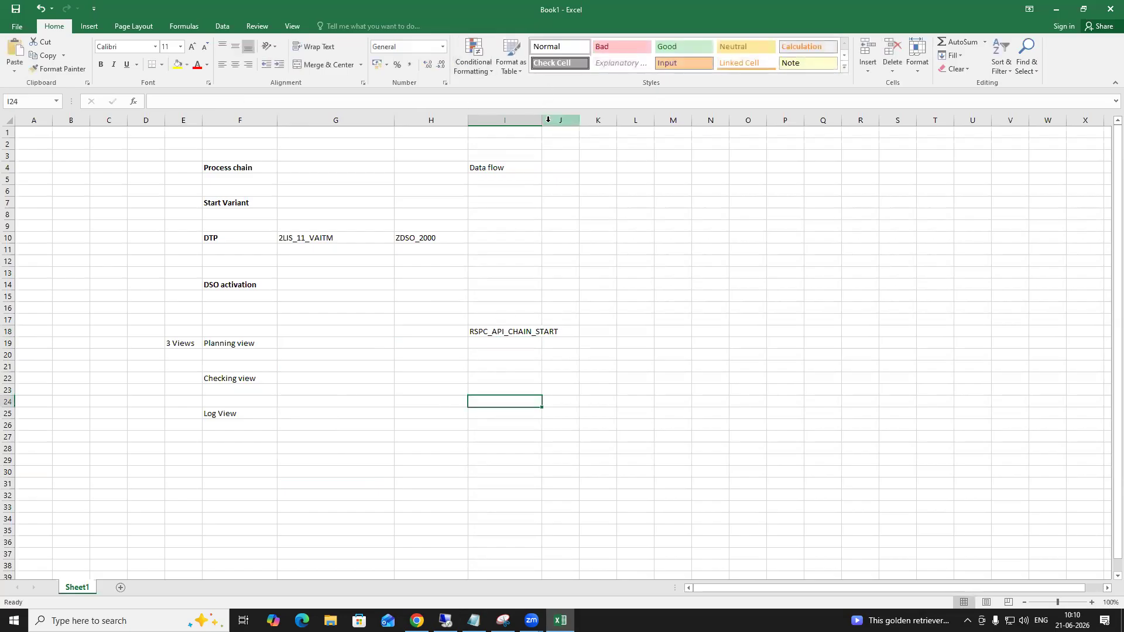
{"action": "left_click_drag", "start_coordinate": [542, 120], "coordinate": [630, 134]}
Enter the transaction code SE37 in H18, beside the function module name
{"action": "left_click", "coordinate": [436, 329]}
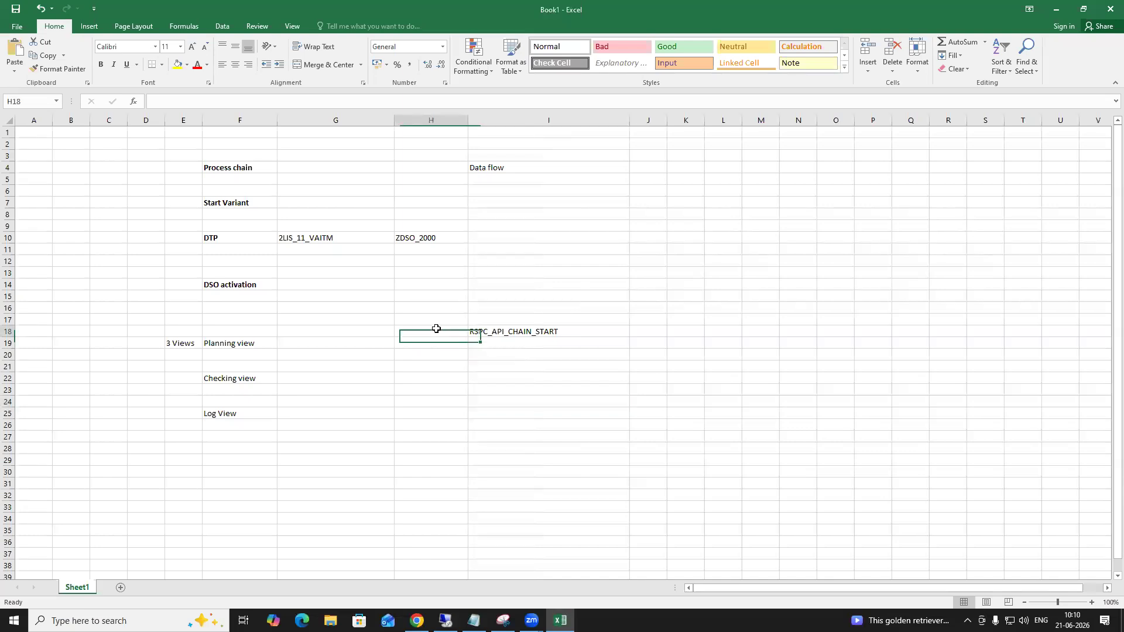
{"action": "type", "text": "SE"}
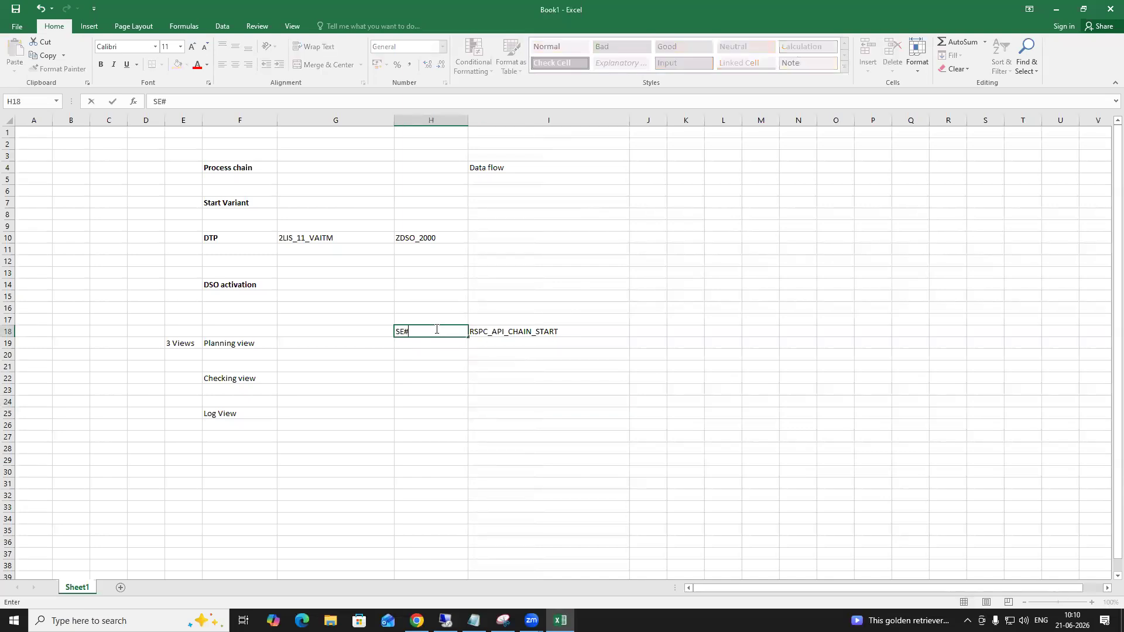
{"action": "type", "text": "38"}
{"action": "key", "text": "BackSpace"}
{"action": "type", "text": "7"}
Label the SE37 note with Function Module in G18 and the abbreviation FM in H17
{"action": "left_click", "coordinate": [357, 331]}
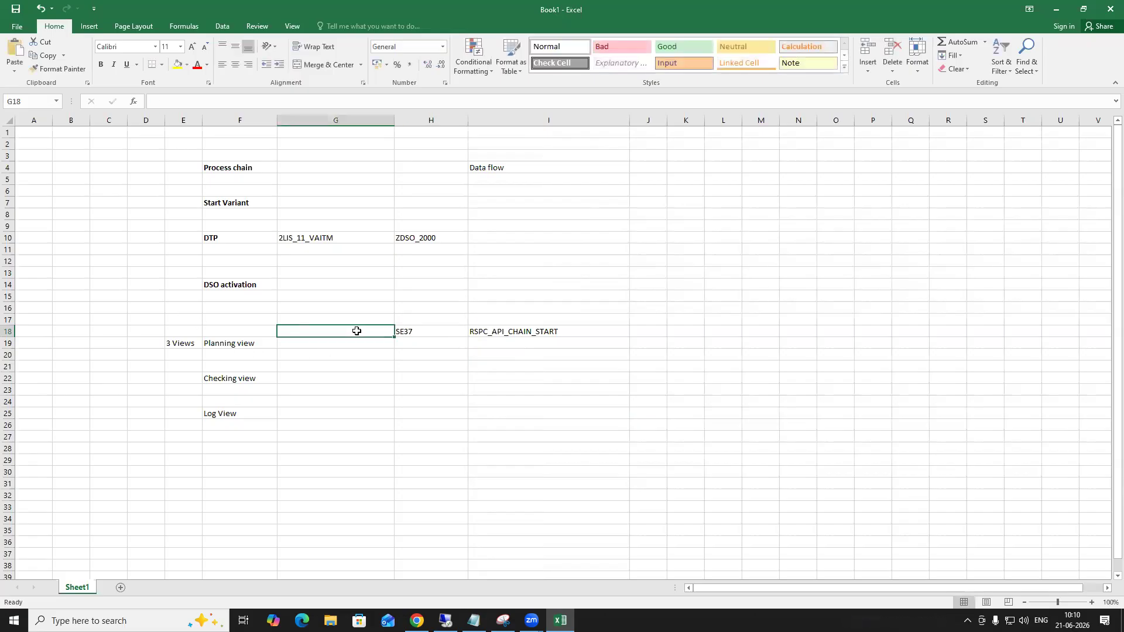
{"action": "type", "text": "Func"}
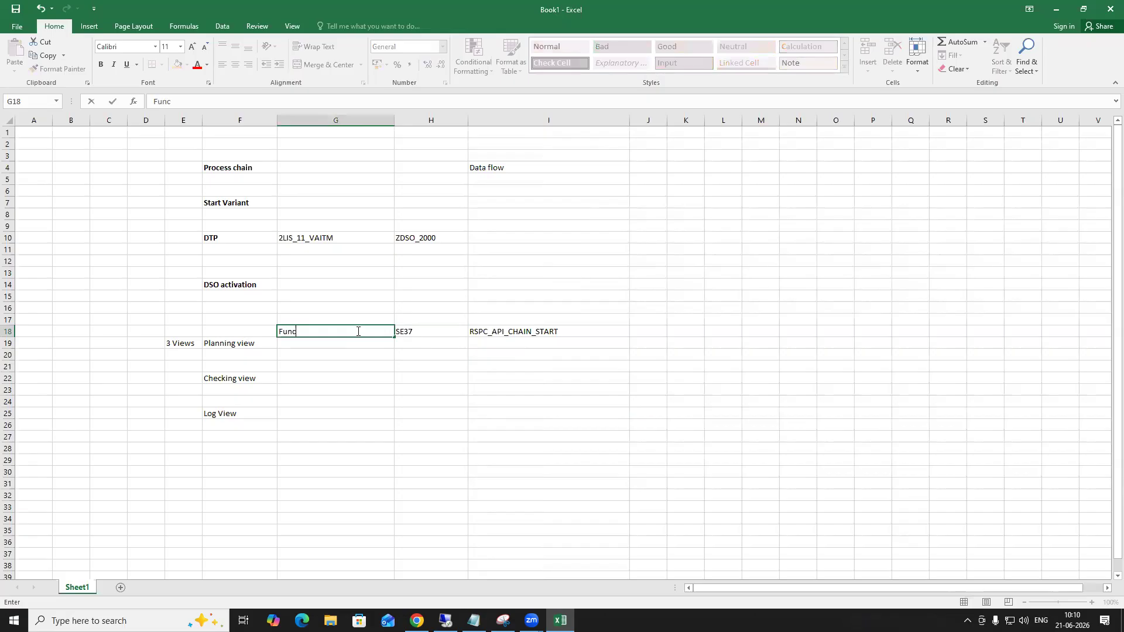
{"action": "type", "text": "tion Module"}
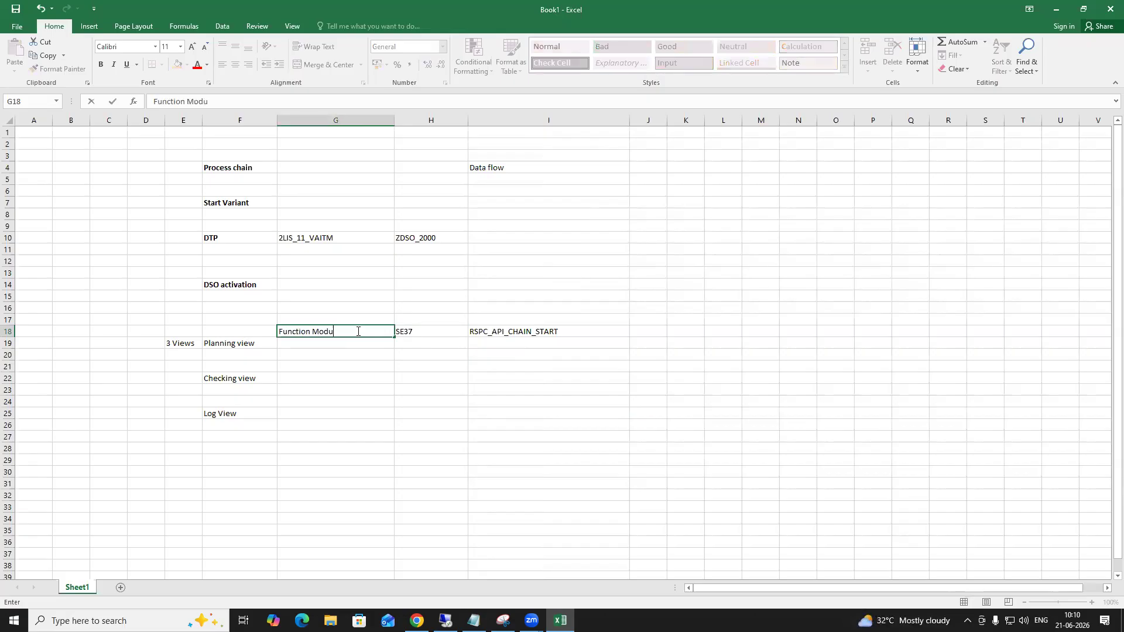
{"action": "left_click", "coordinate": [411, 319]}
{"action": "type", "text": "FM"}
{"action": "left_click", "coordinate": [418, 367]}
{"action": "left_click", "coordinate": [419, 332]}
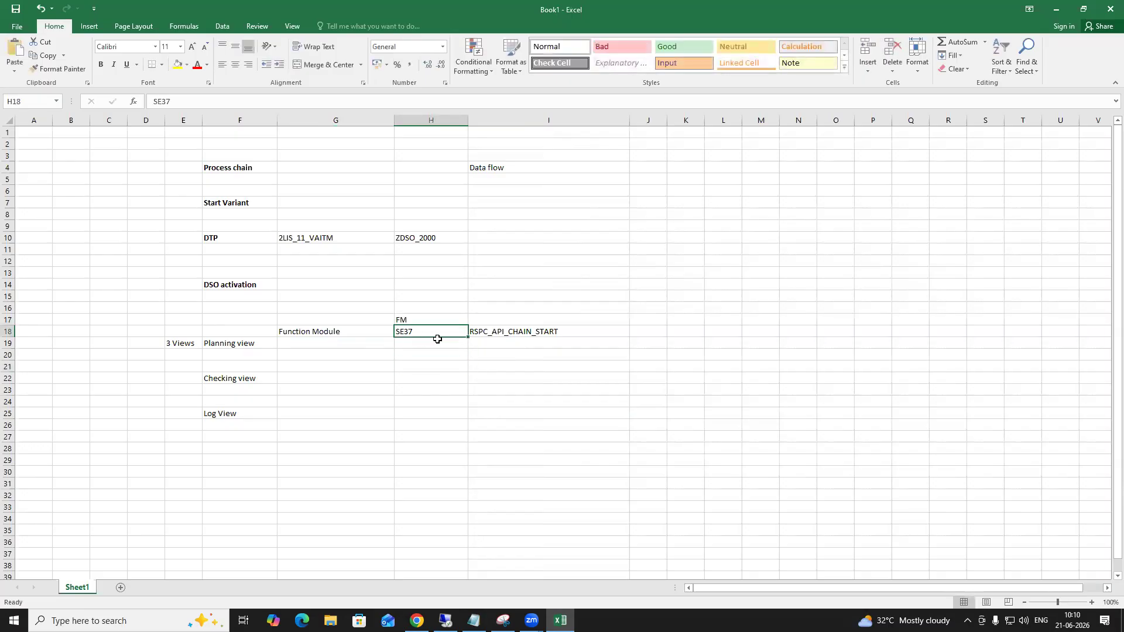
{"action": "left_click", "coordinate": [497, 332]}
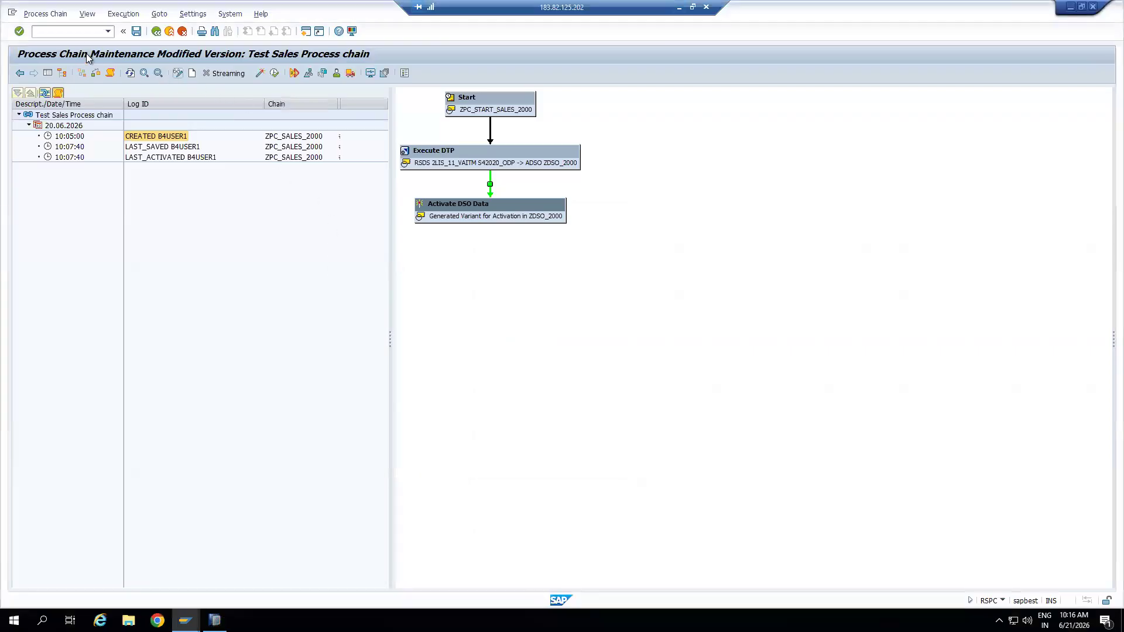
Switch back to SAP, activate process chain ZPC_SALES_2000 again, and open transaction SE37 in a new session
{"action": "left_click", "coordinate": [258, 73]}
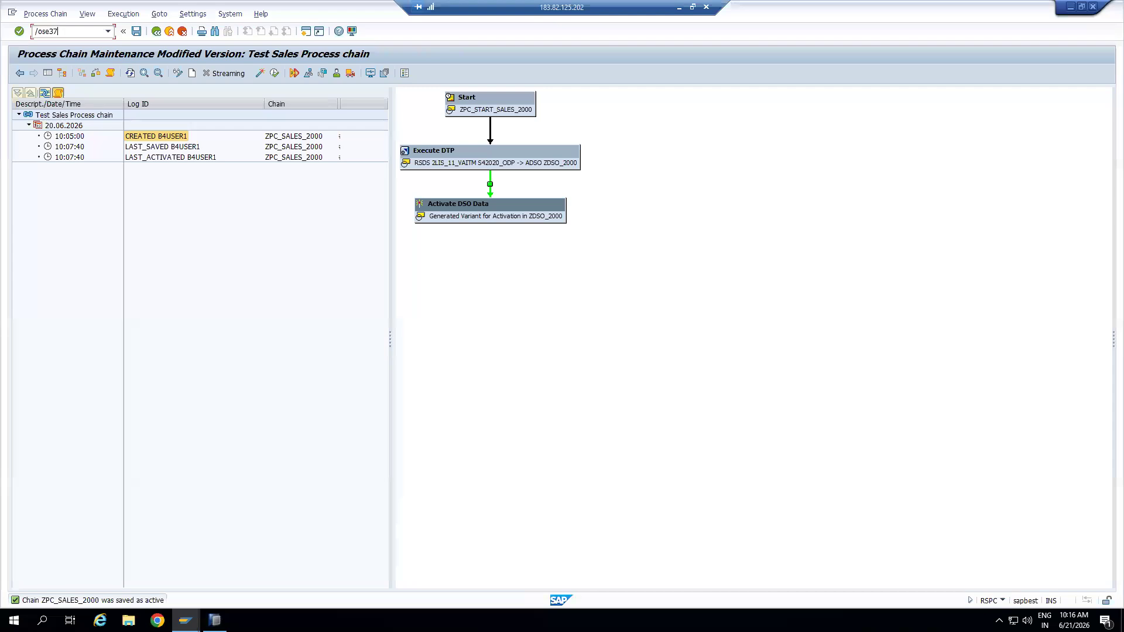
{"action": "left_click", "coordinate": [75, 32]}
{"action": "type", "text": "/ose37"}
{"action": "key", "text": "Return"}
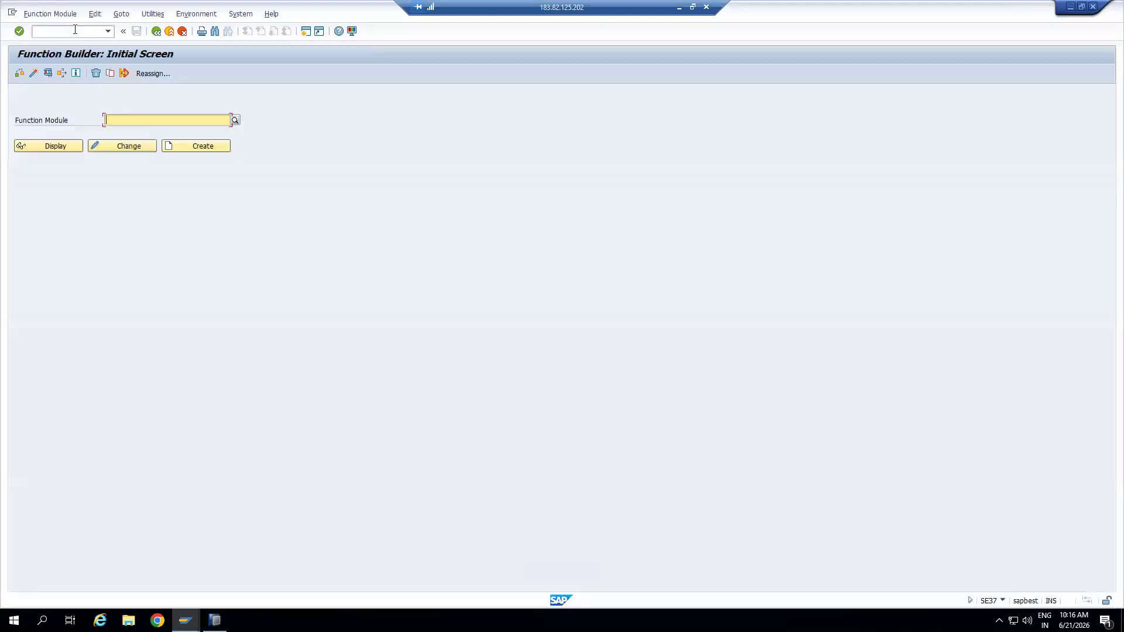
Specify function module RSPC_API_CHAIN_START and open its test screen
{"action": "type", "text": "RSP"}
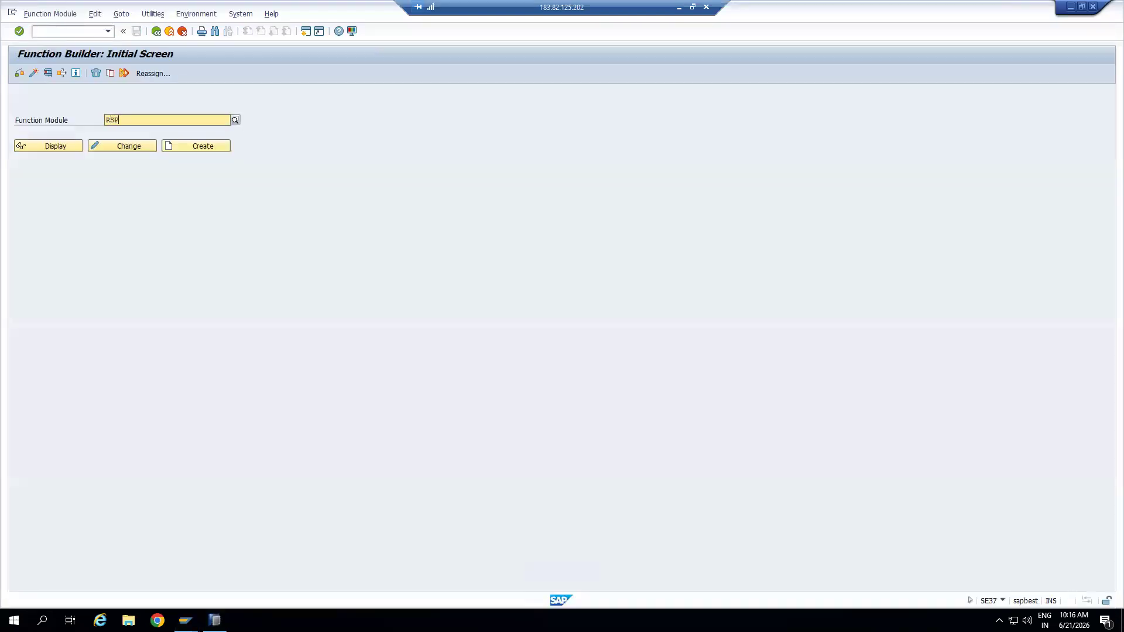
{"action": "type", "text": "C_API_CHAIN_START"}
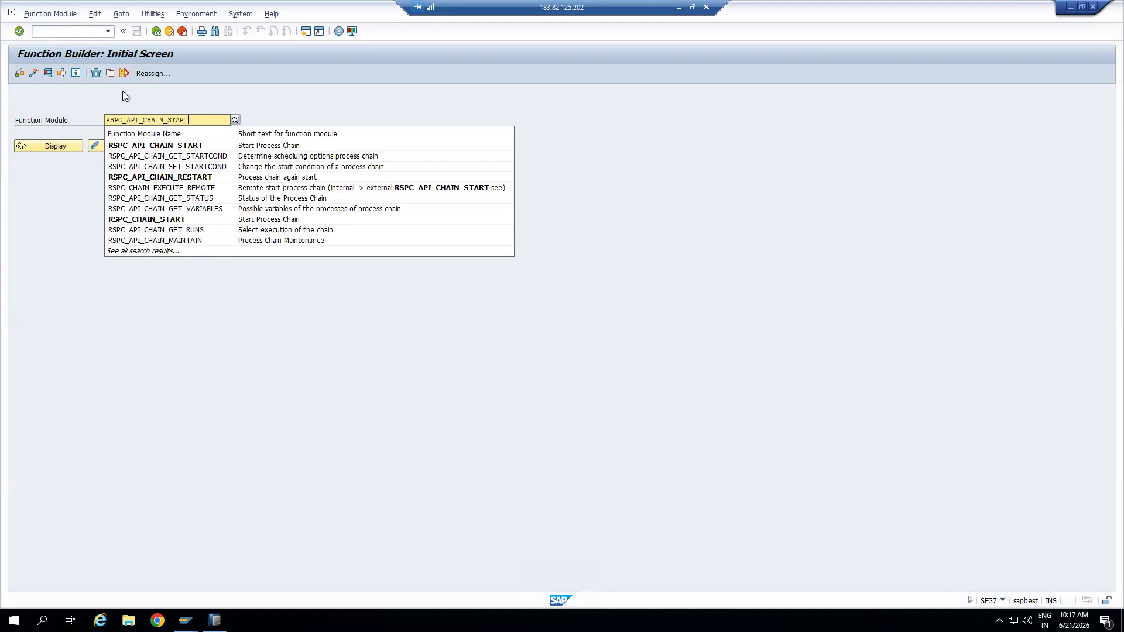
{"action": "left_click", "coordinate": [167, 148]}
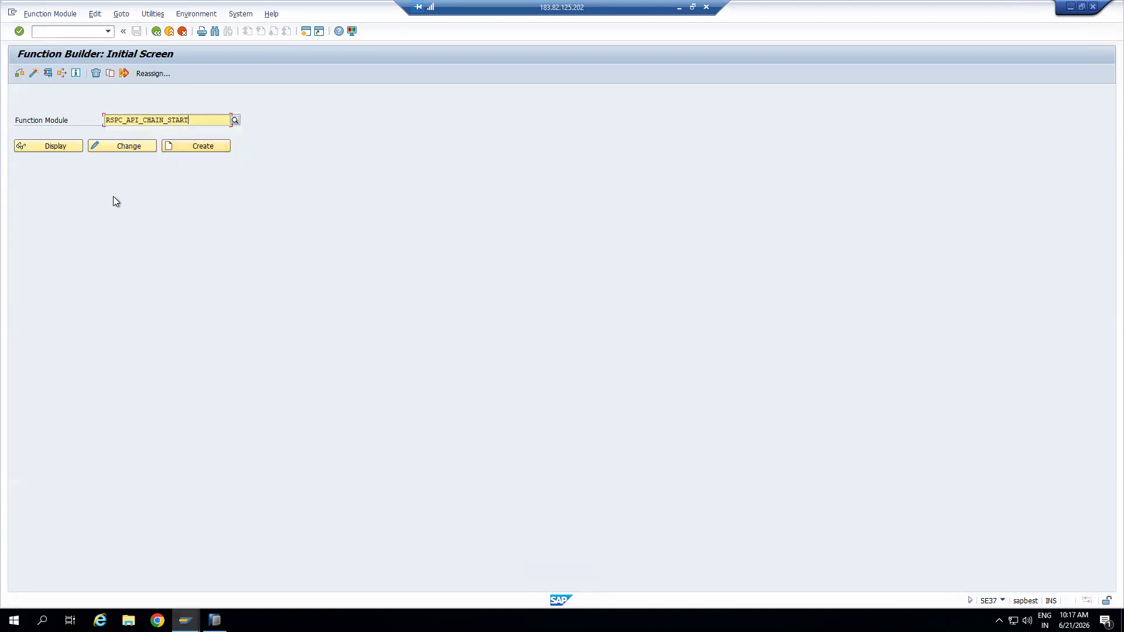
{"action": "left_click", "coordinate": [49, 76]}
Look up the chain's technical name in the process chain session and set the I_CHAIN import parameter to ZPC_SALES_2000
{"action": "left_click", "coordinate": [170, 177]}
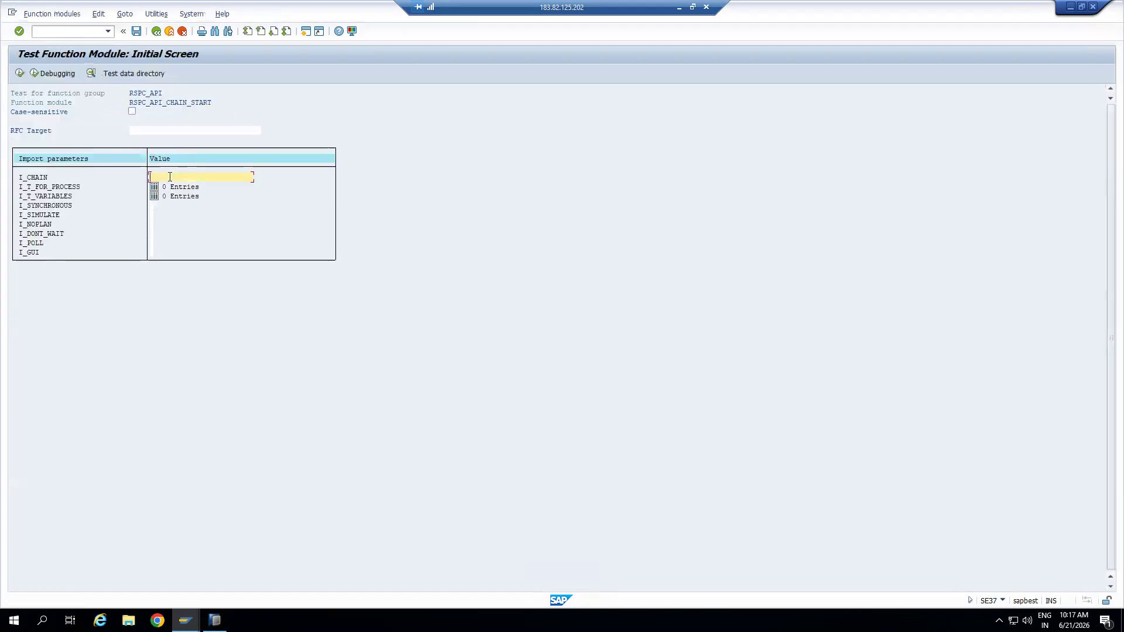
{"action": "left_click", "coordinate": [185, 619]}
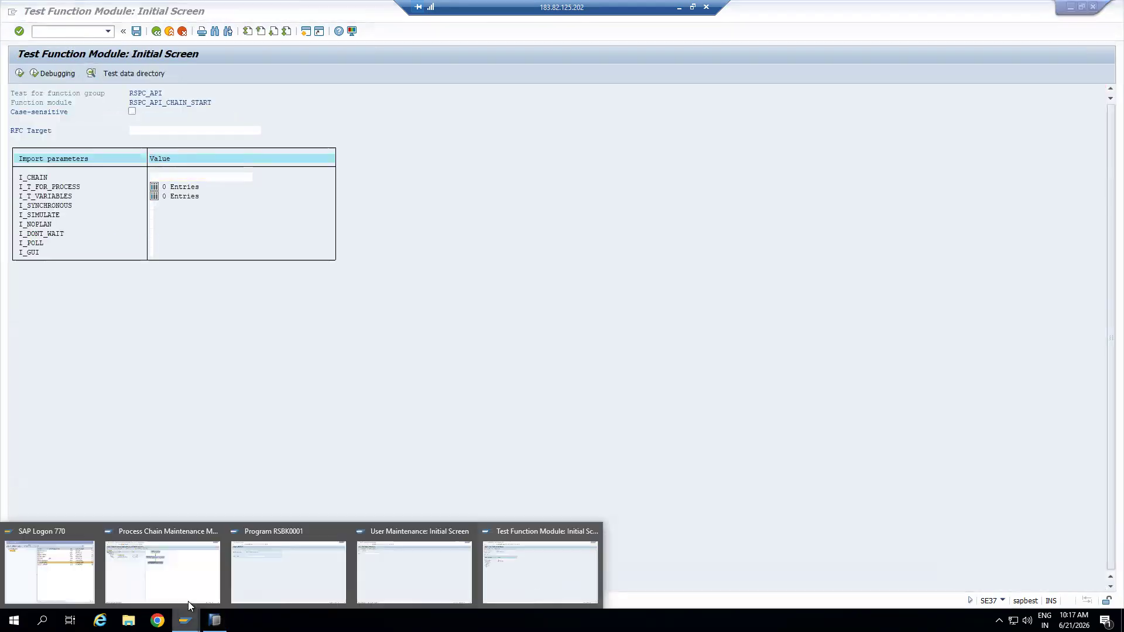
{"action": "left_click", "coordinate": [180, 565]}
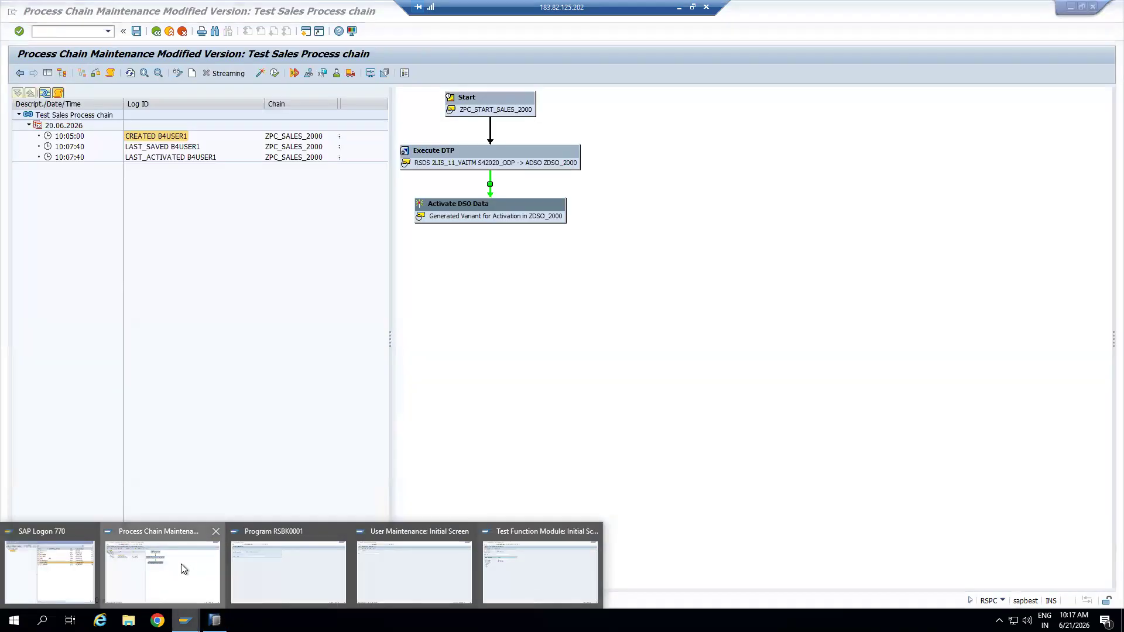
{"action": "left_click", "coordinate": [291, 137]}
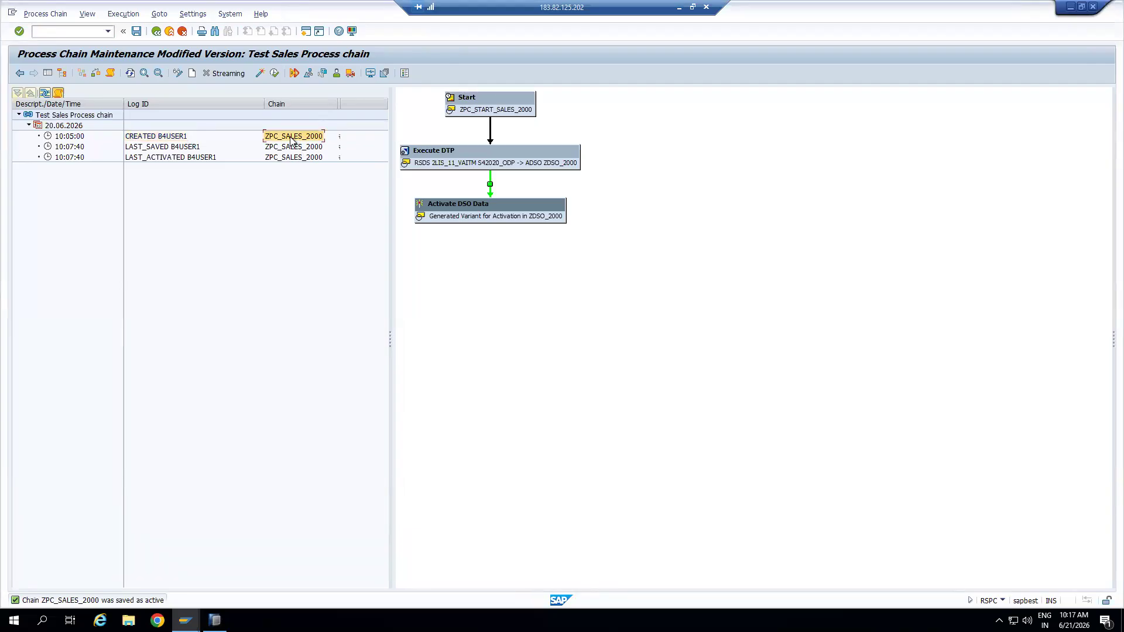
{"action": "key", "text": "alt+Tab"}
{"action": "type", "text": "ZPC_SALES_2000"}
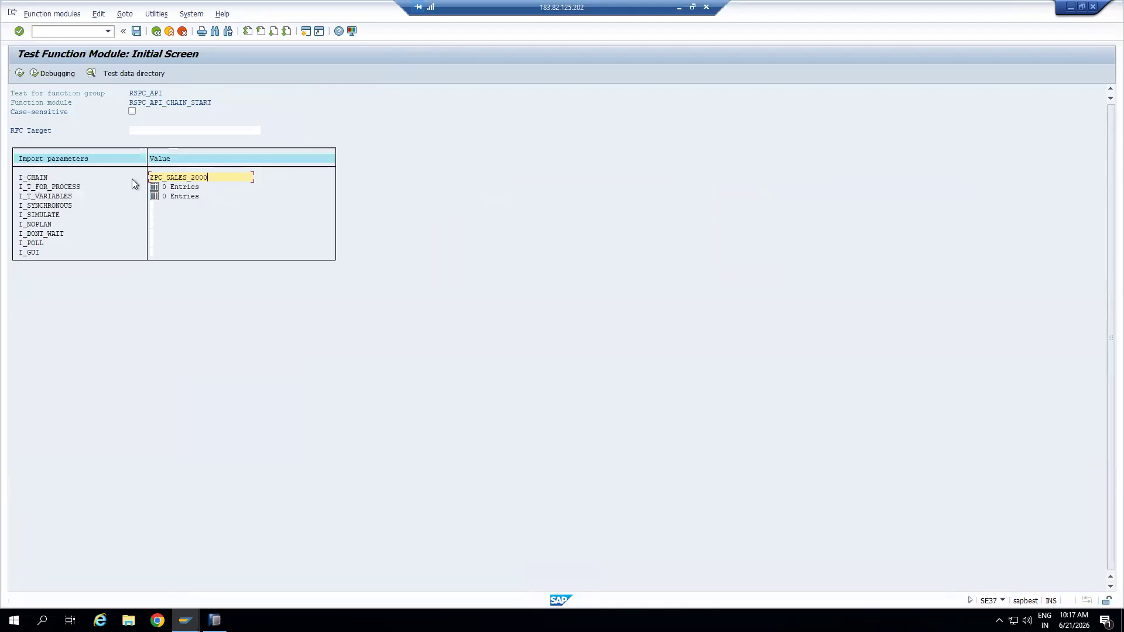
Execute the function module with Standard Priority C and return to the process chain's log view
{"action": "left_click", "coordinate": [20, 74]}
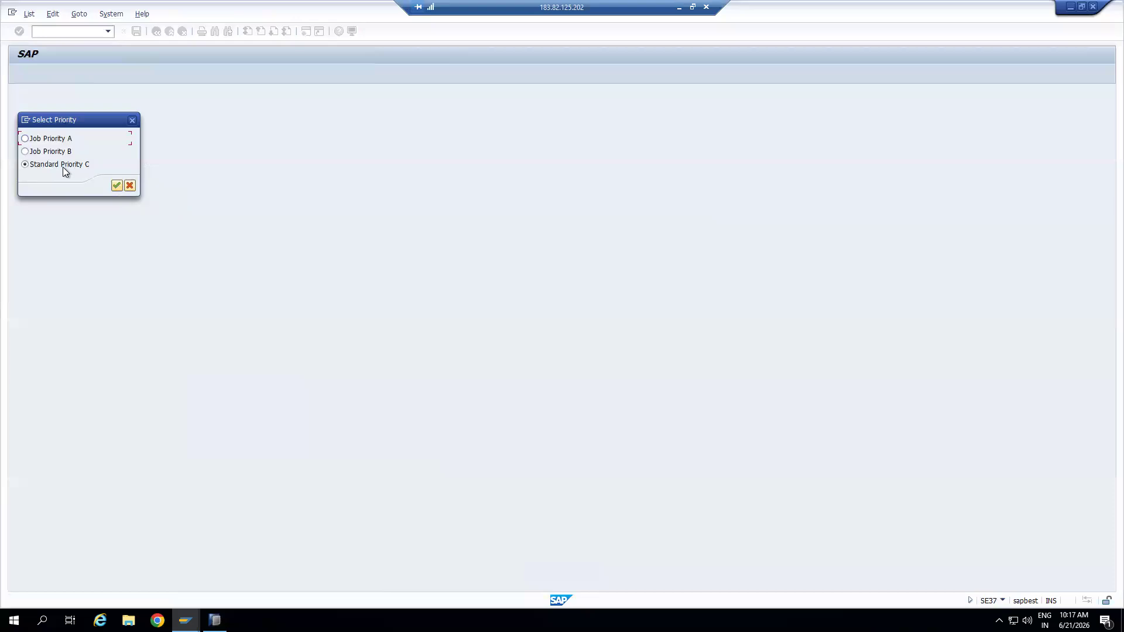
{"action": "left_click", "coordinate": [116, 186]}
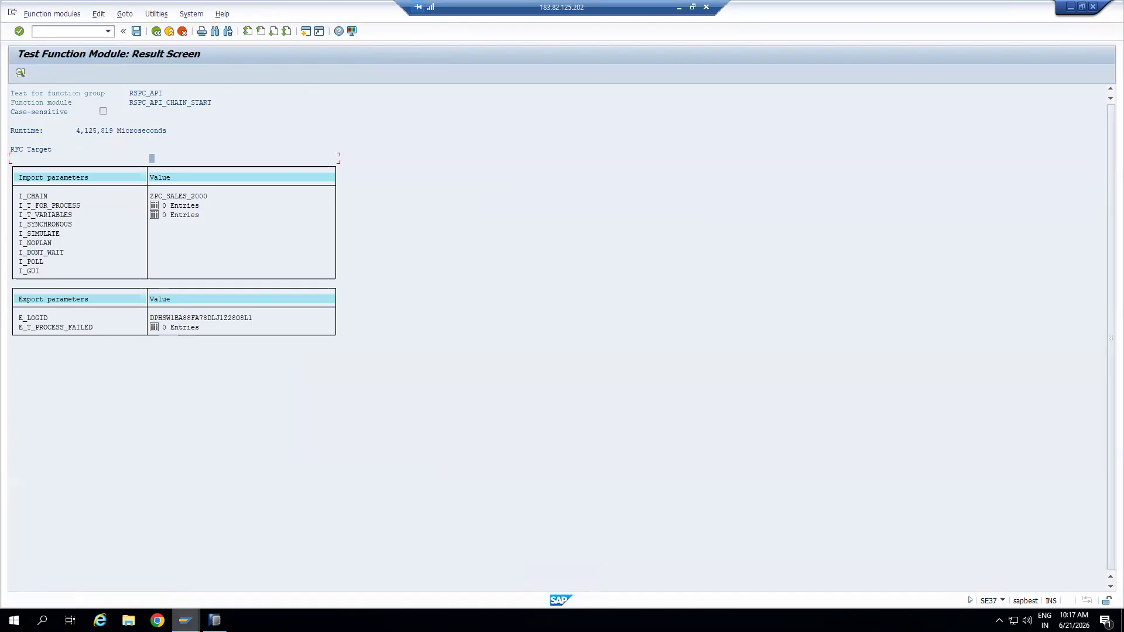
{"action": "left_click", "coordinate": [185, 620]}
{"action": "left_click", "coordinate": [189, 564]}
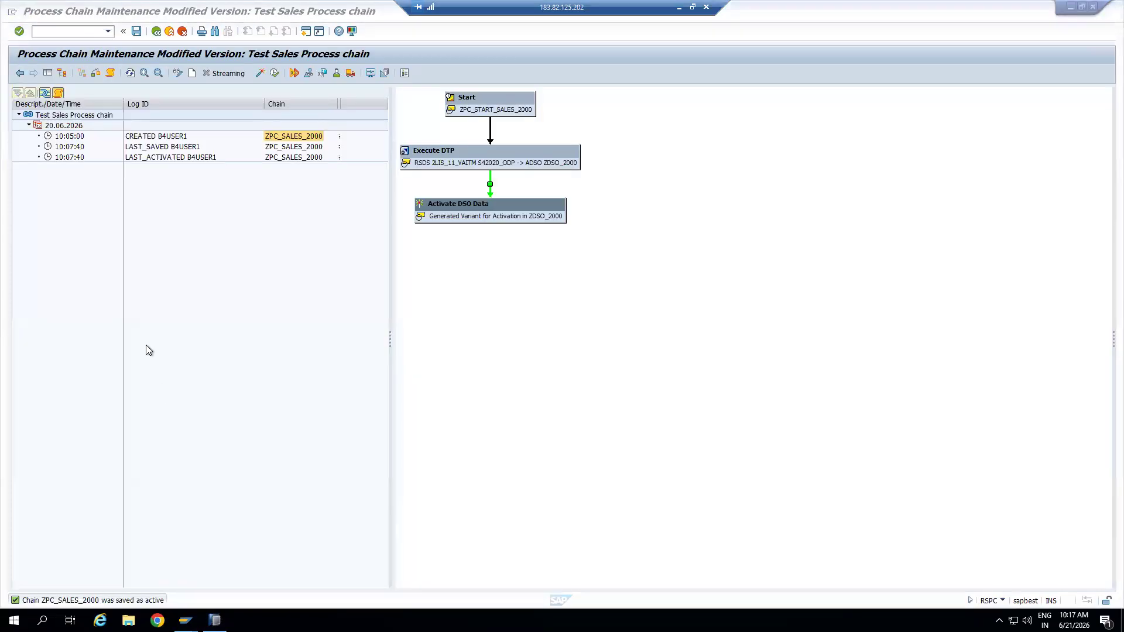
Reload the process chain logs for Yesterday and Today and select the latest run of ZPC_SALES_2000
{"action": "left_click", "coordinate": [58, 93]}
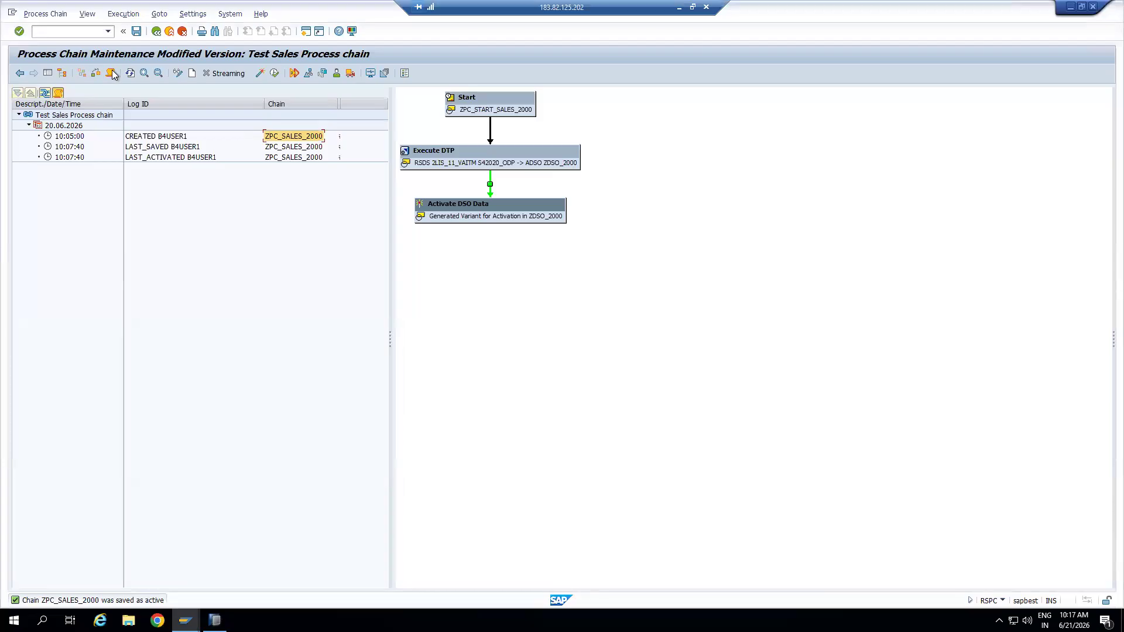
{"action": "left_click", "coordinate": [37, 140]}
{"action": "left_click", "coordinate": [82, 156]}
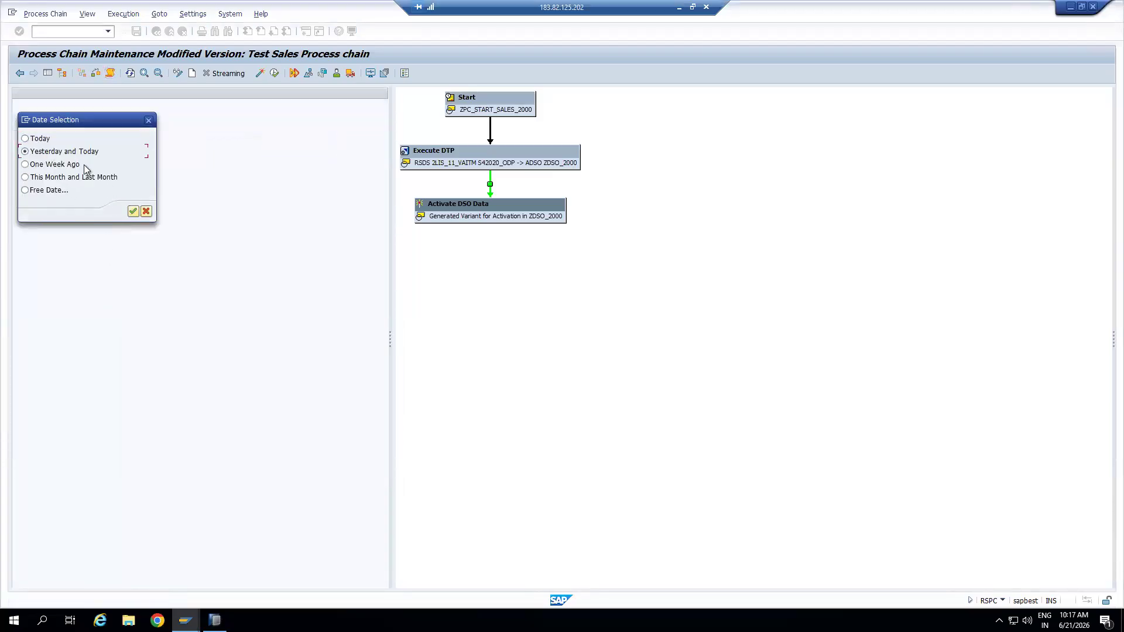
{"action": "left_click", "coordinate": [133, 211]}
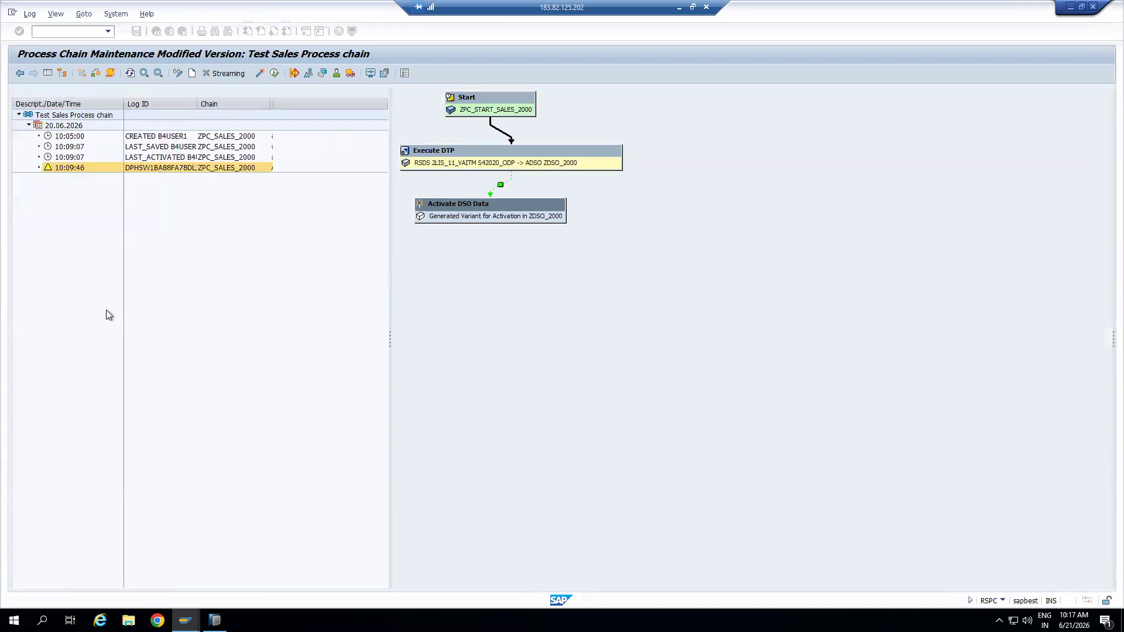
{"action": "left_click_drag", "start_coordinate": [266, 104], "coordinate": [321, 104]}
{"action": "left_click", "coordinate": [72, 167]}
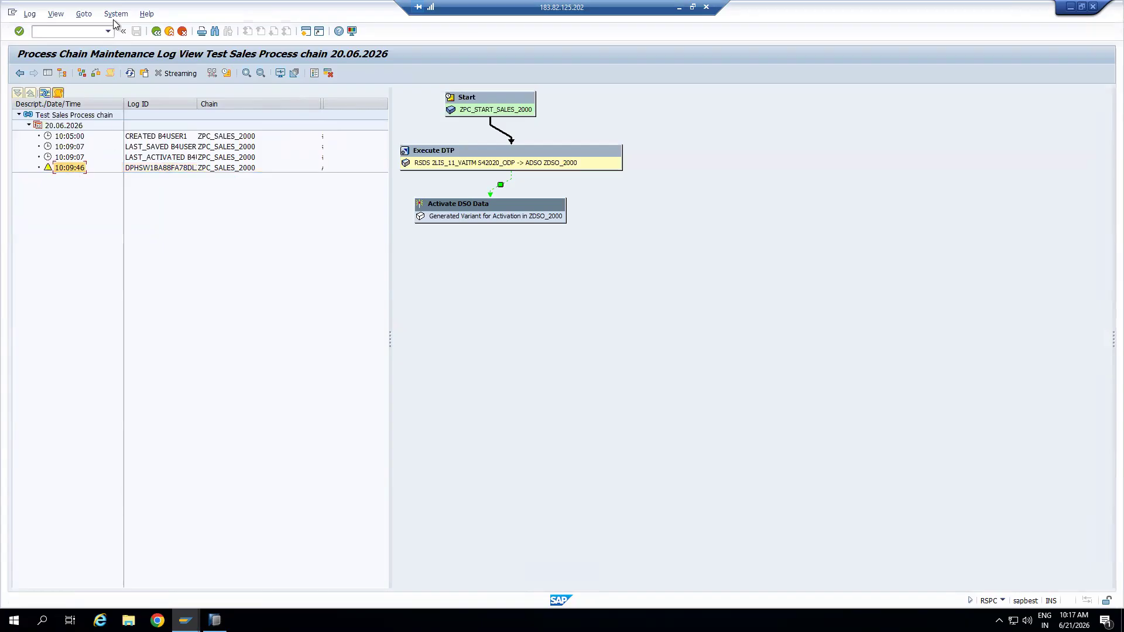
Check the current system time in the system status and refresh the displayed chain log
{"action": "left_click", "coordinate": [115, 13]}
{"action": "left_click", "coordinate": [160, 170]}
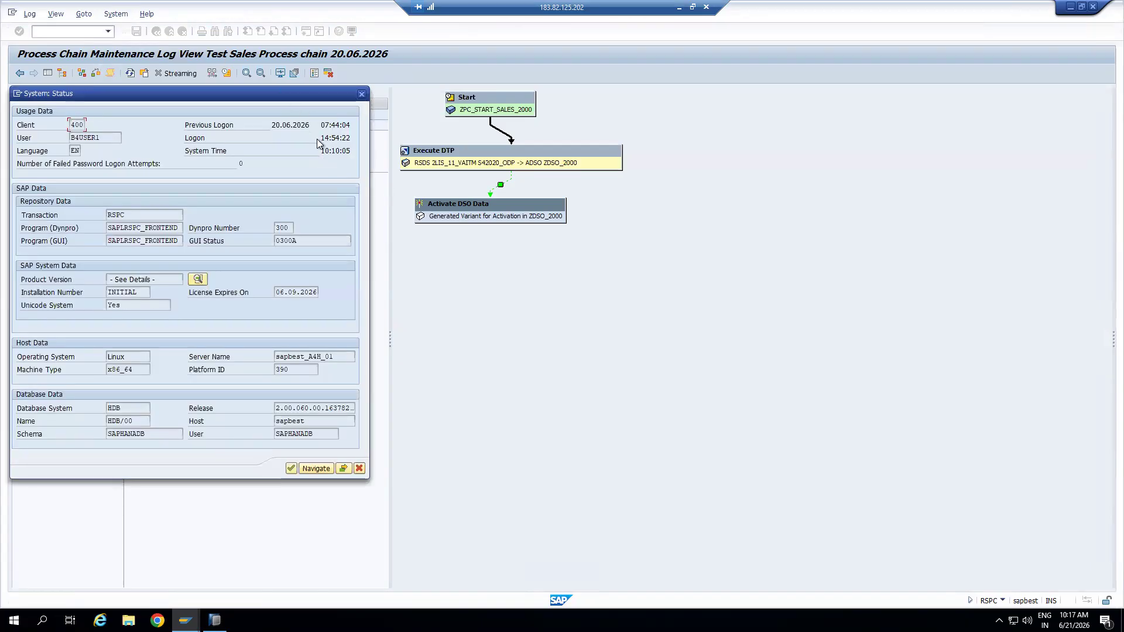
{"action": "left_click", "coordinate": [358, 96]}
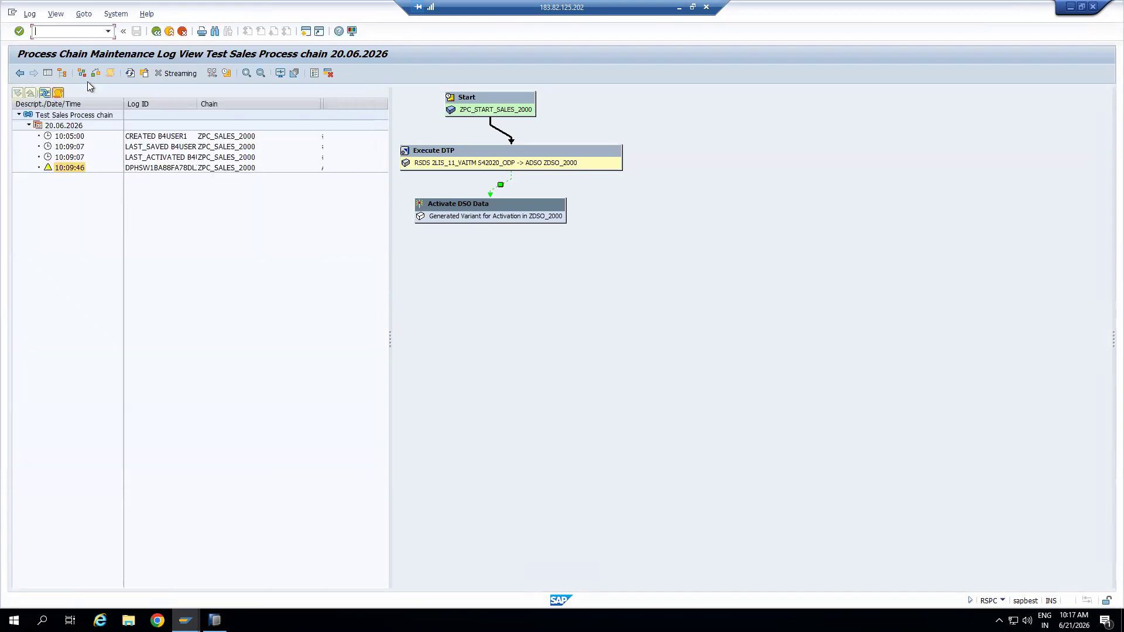
{"action": "left_click", "coordinate": [132, 73]}
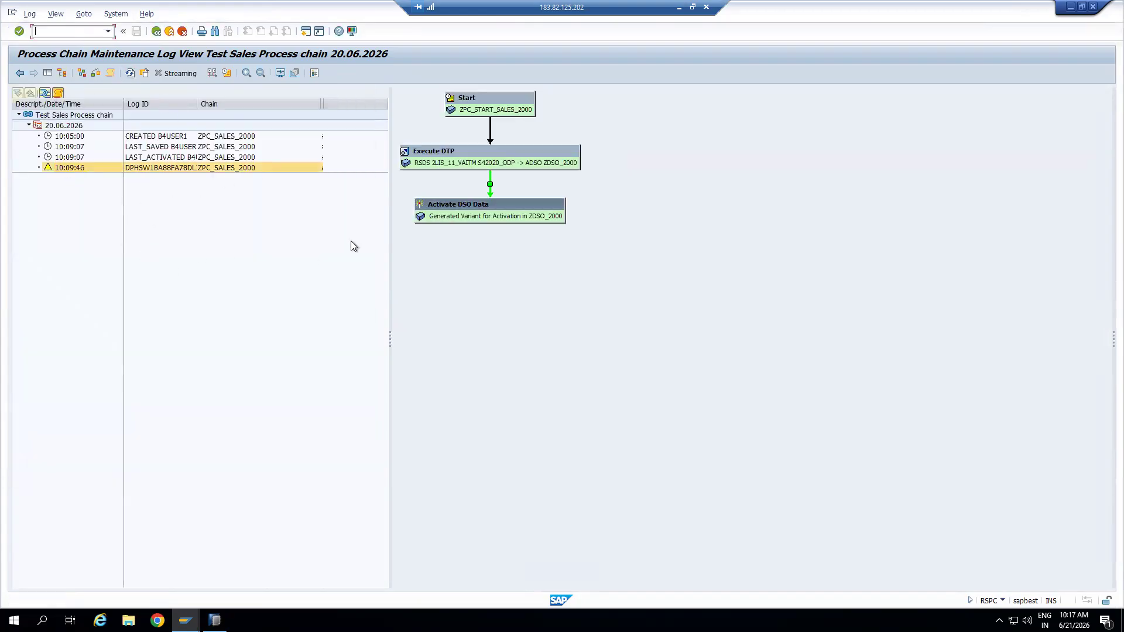
Inspect the request list of DataStore object ZDSO_2000 from the Activate DSO Data process and return to the chain log
{"action": "right_click", "coordinate": [488, 219]}
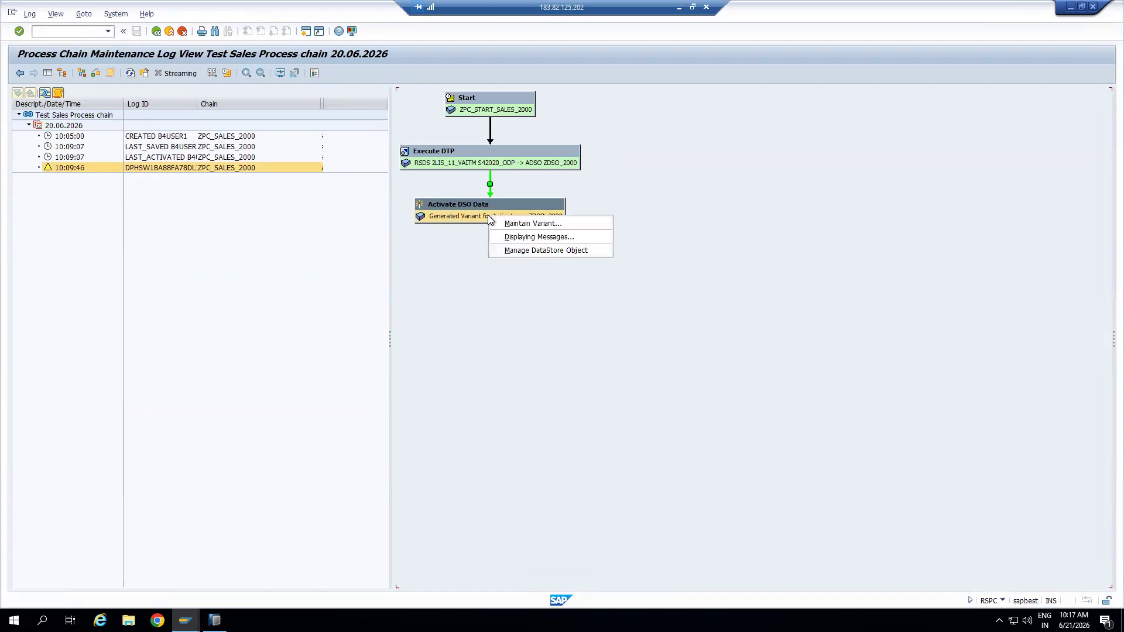
{"action": "left_click", "coordinate": [523, 252]}
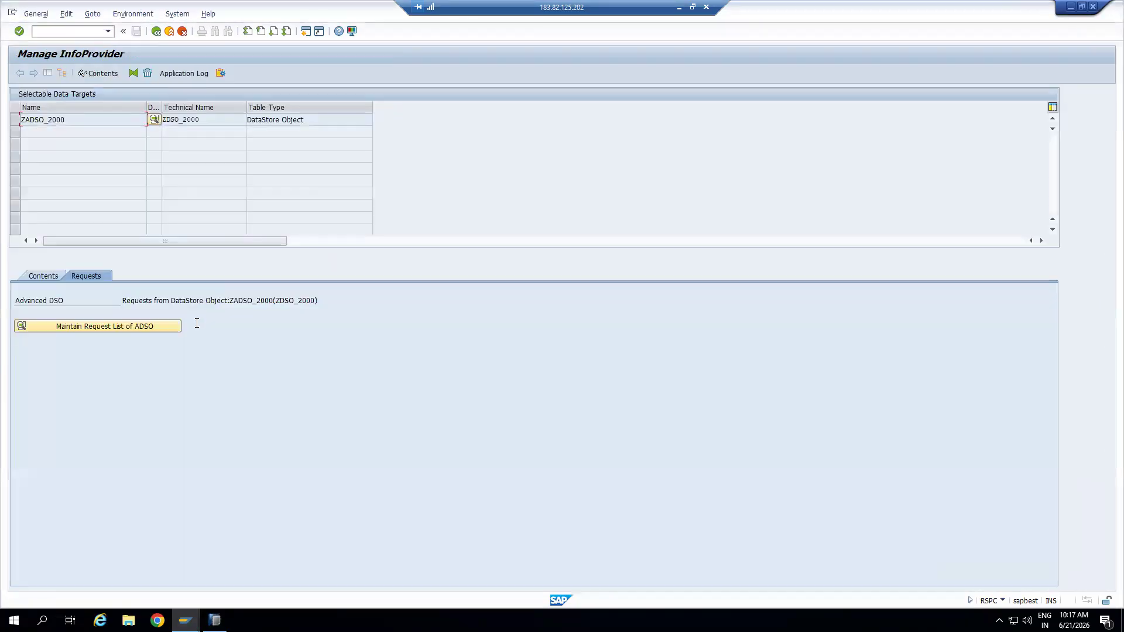
{"action": "left_click", "coordinate": [158, 331]}
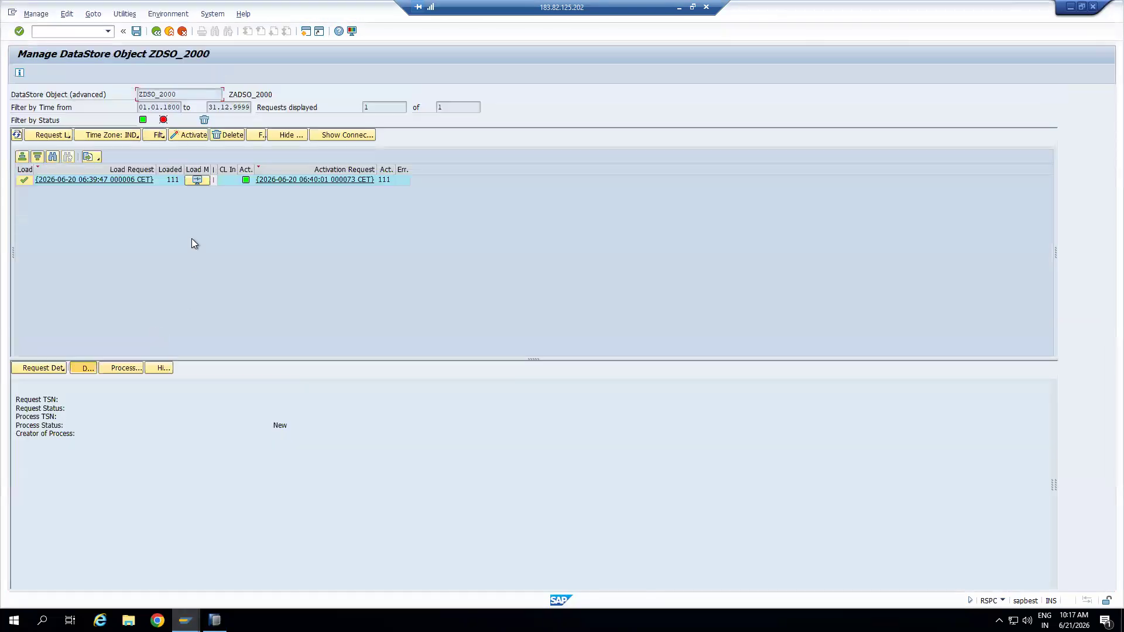
{"action": "left_click", "coordinate": [225, 181]}
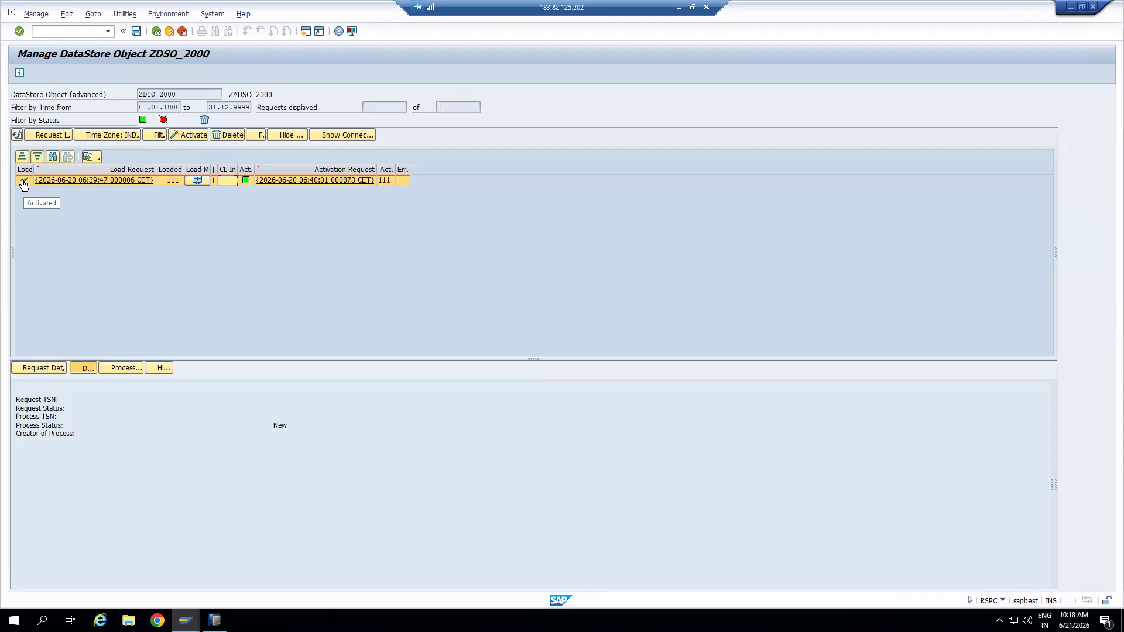
{"action": "left_click", "coordinate": [169, 30]}
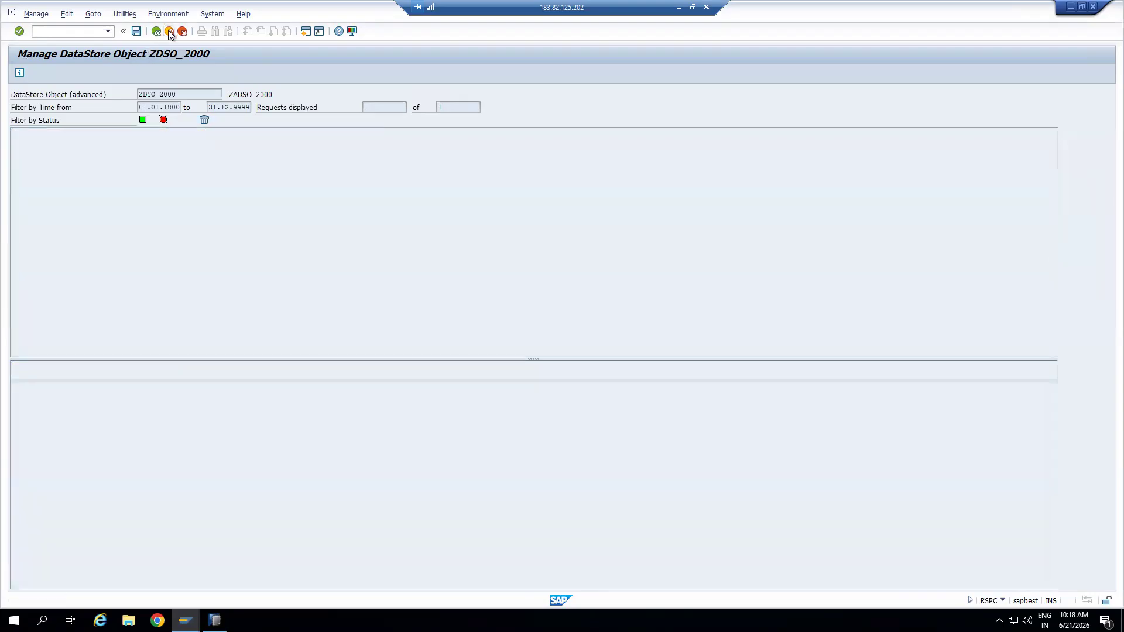
{"action": "left_click", "coordinate": [168, 31]}
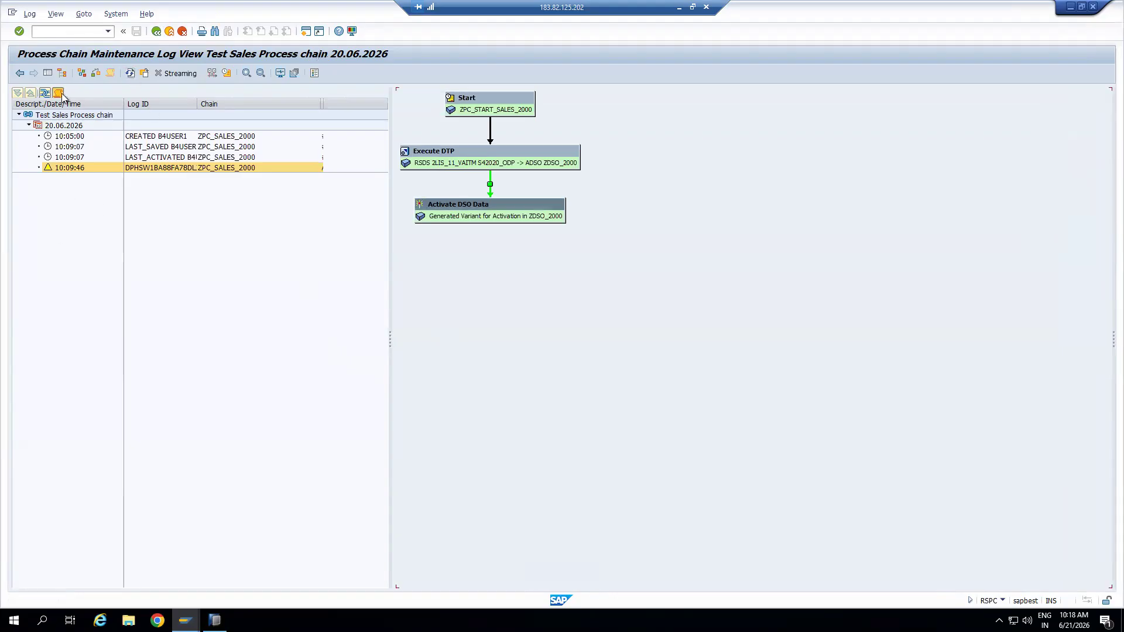
Reload the log list for Yesterday and Today and resize its columns to show the full log IDs
{"action": "left_click", "coordinate": [59, 93]}
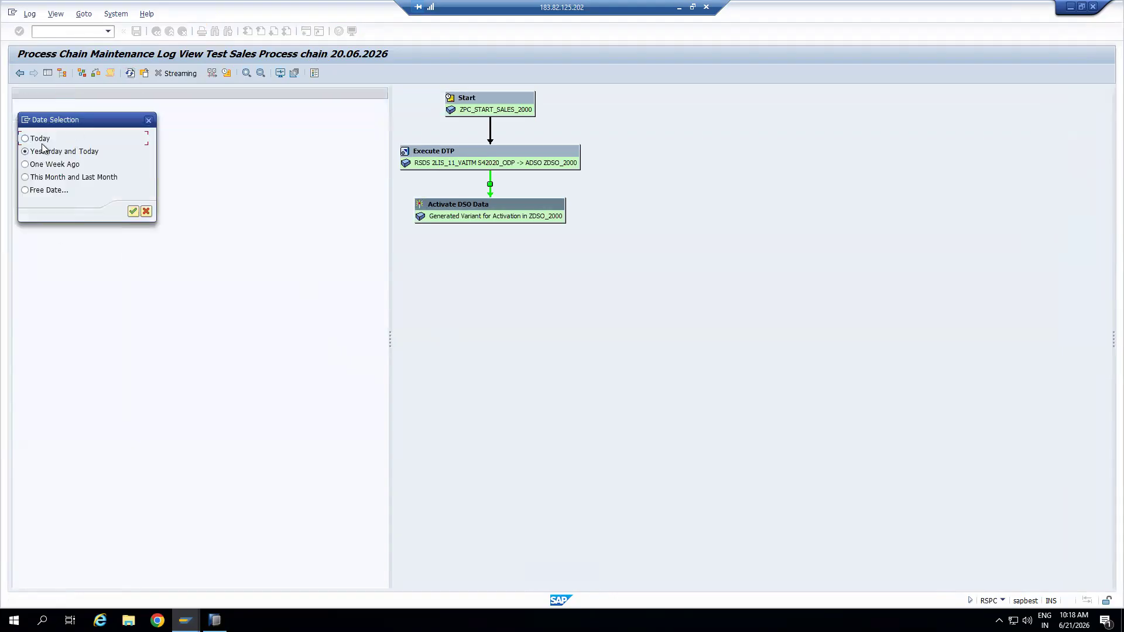
{"action": "left_click", "coordinate": [69, 152]}
{"action": "left_click", "coordinate": [133, 212]}
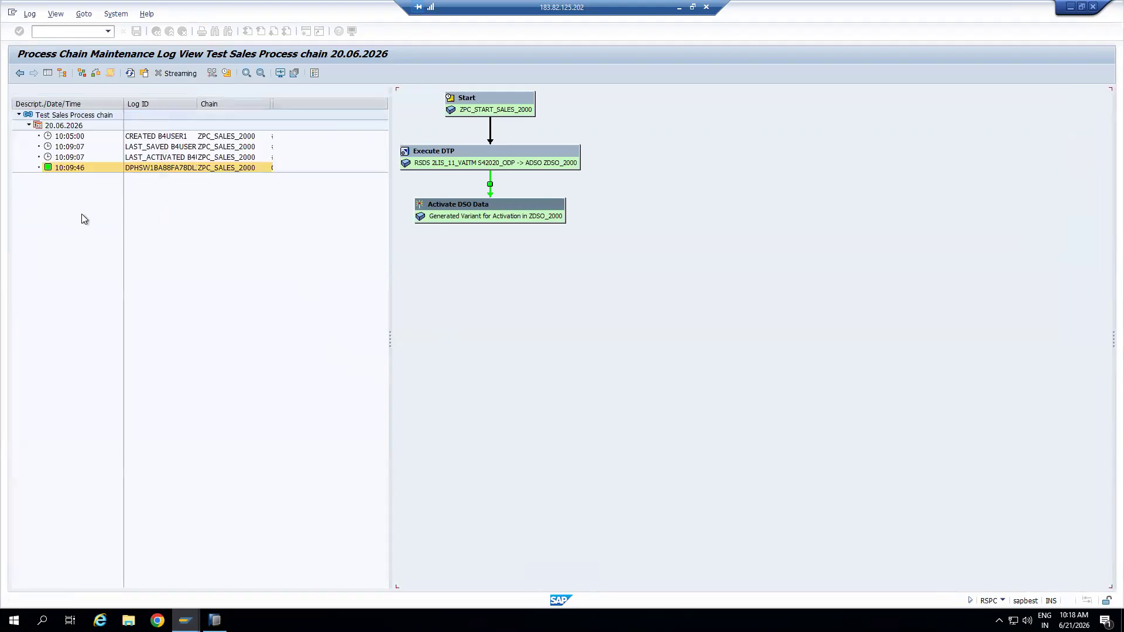
{"action": "double_click", "coordinate": [122, 104]}
{"action": "left_click_drag", "start_coordinate": [192, 104], "coordinate": [229, 107]}
{"action": "mouse_move", "coordinate": [303, 107]}
{"action": "left_mouse_down"}
{"action": "mouse_move", "coordinate": [339, 107]}
{"action": "mouse_move", "coordinate": [306, 106]}
{"action": "mouse_move", "coordinate": [317, 104]}
{"action": "left_mouse_up"}
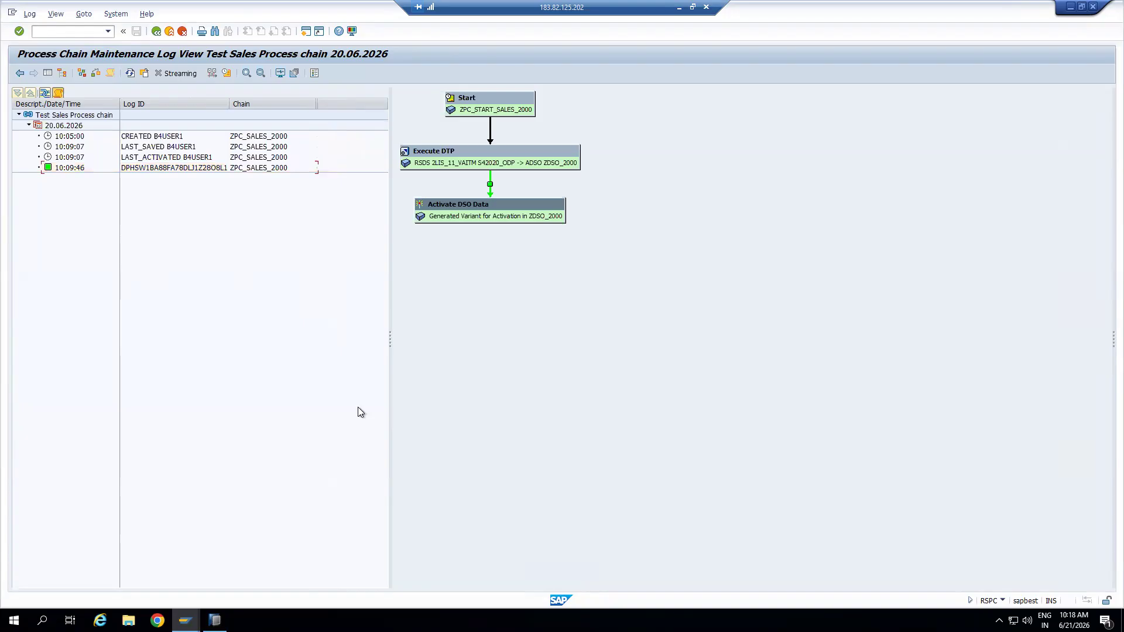
Switch to the planning view and examine the process types under Load Process and Postprocessing and Data Target Administration
{"action": "left_click", "coordinate": [81, 72]}
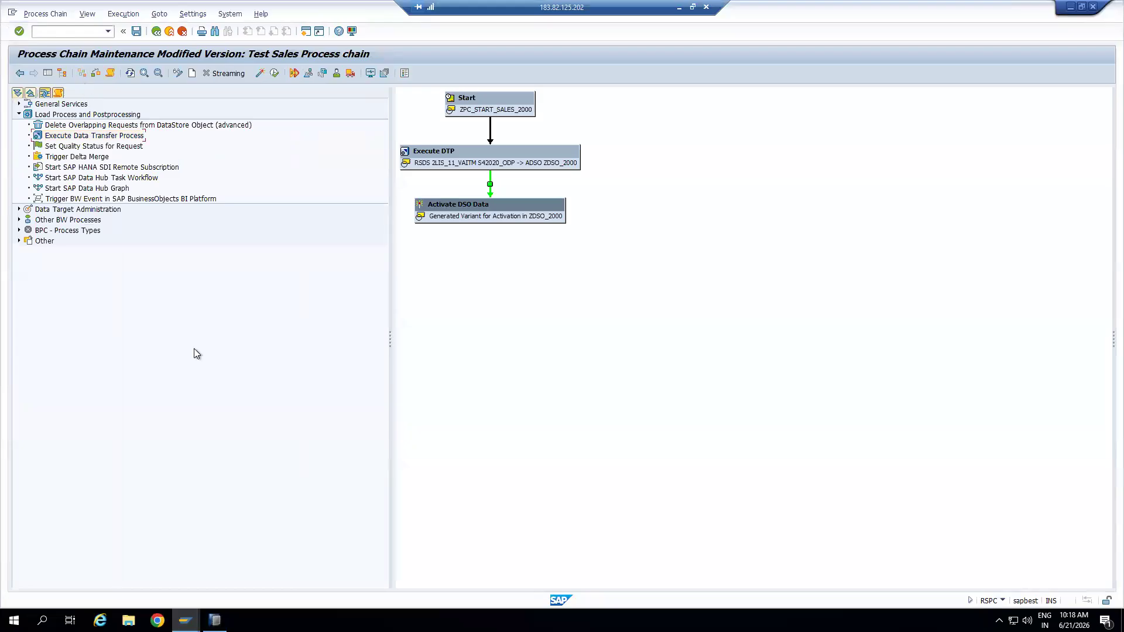
{"action": "left_click", "coordinate": [104, 167]}
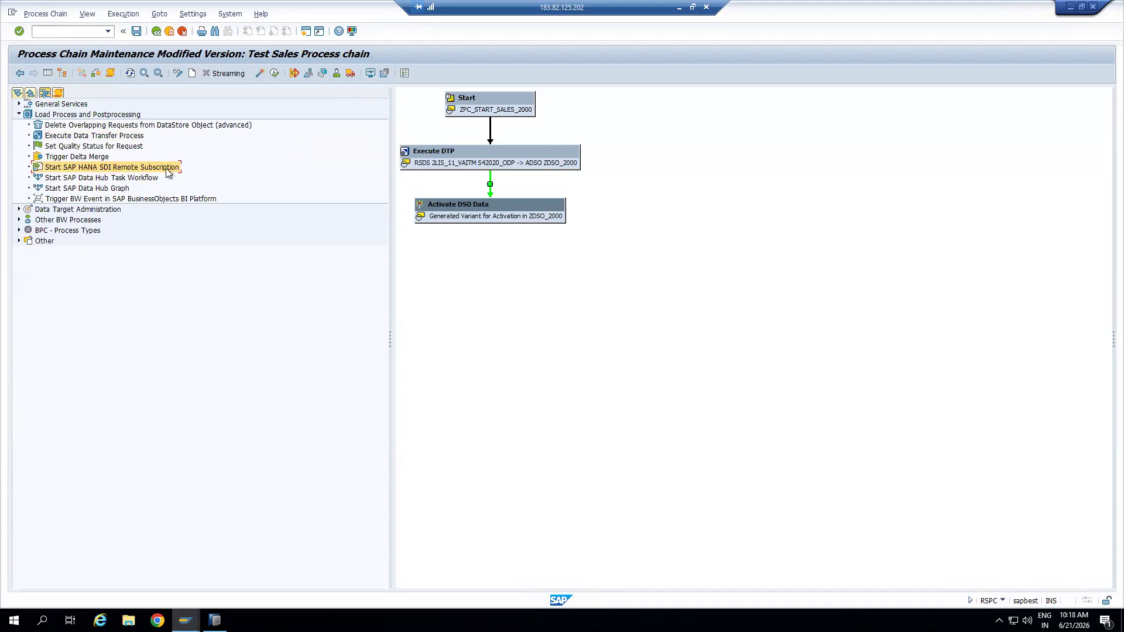
{"action": "left_click", "coordinate": [124, 179]}
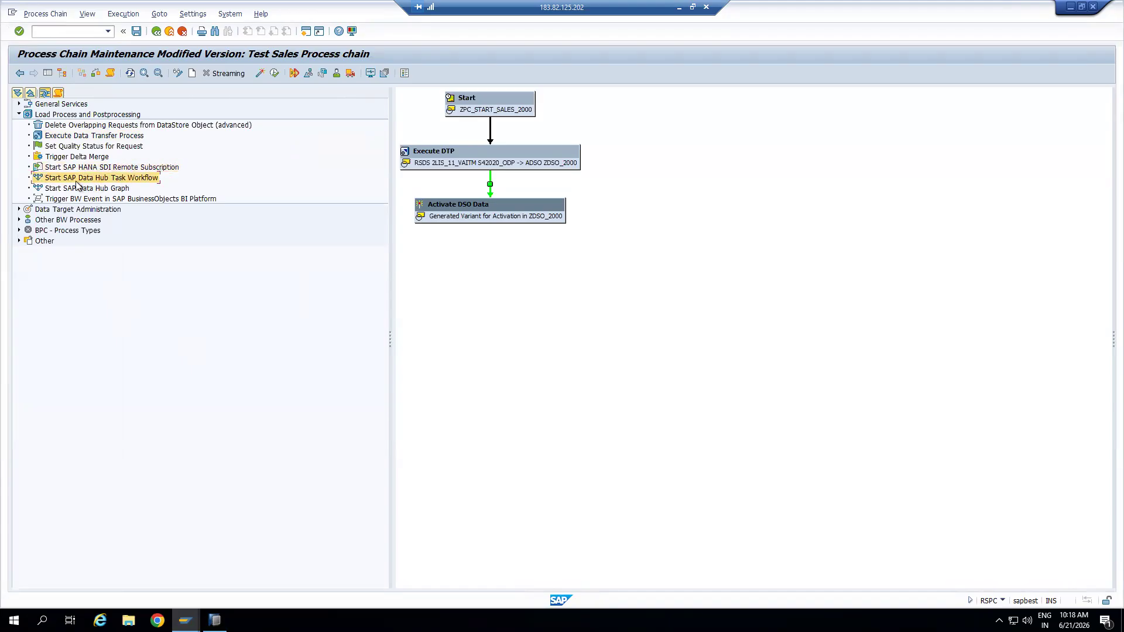
{"action": "left_click", "coordinate": [105, 189]}
{"action": "left_click", "coordinate": [117, 200]}
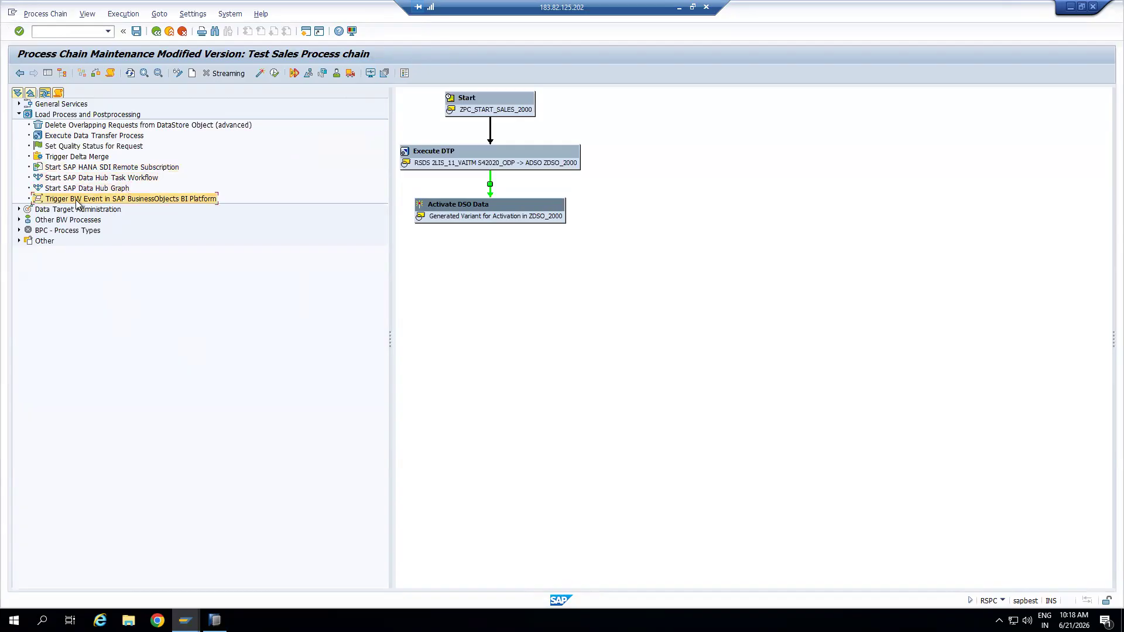
{"action": "left_click", "coordinate": [19, 210]}
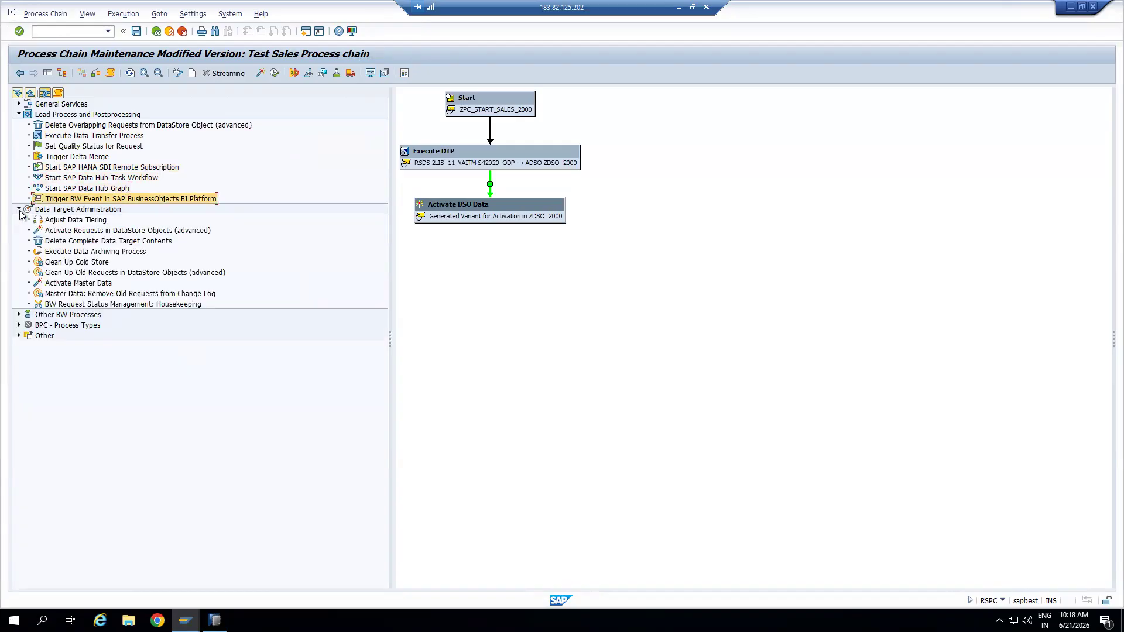
{"action": "left_click", "coordinate": [82, 222]}
{"action": "left_click", "coordinate": [86, 231]}
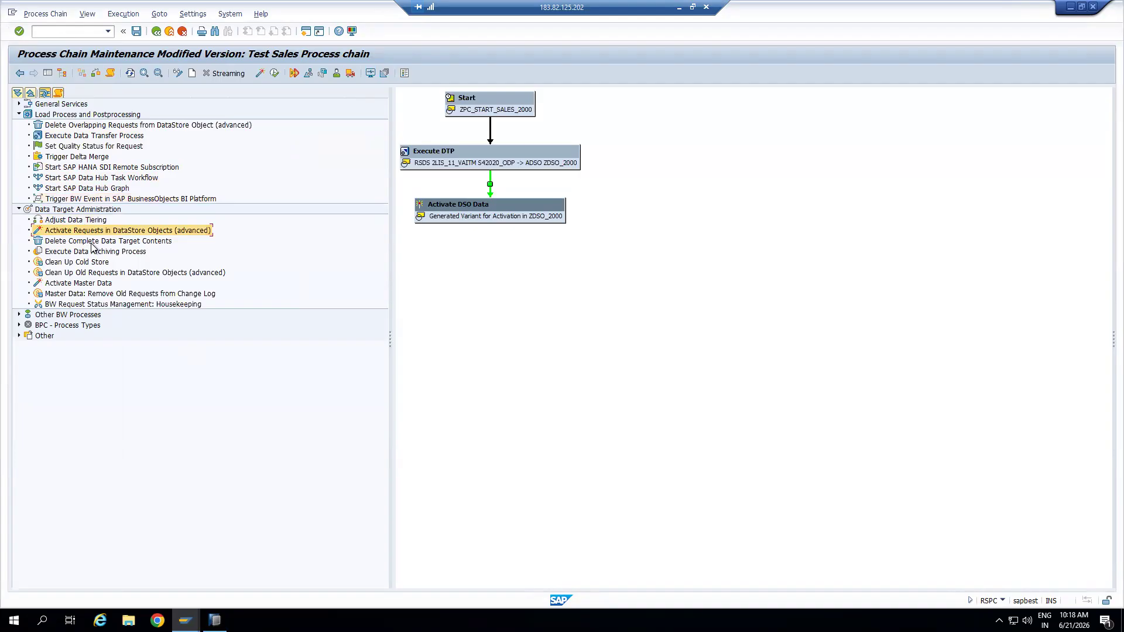
{"action": "left_click", "coordinate": [89, 243]}
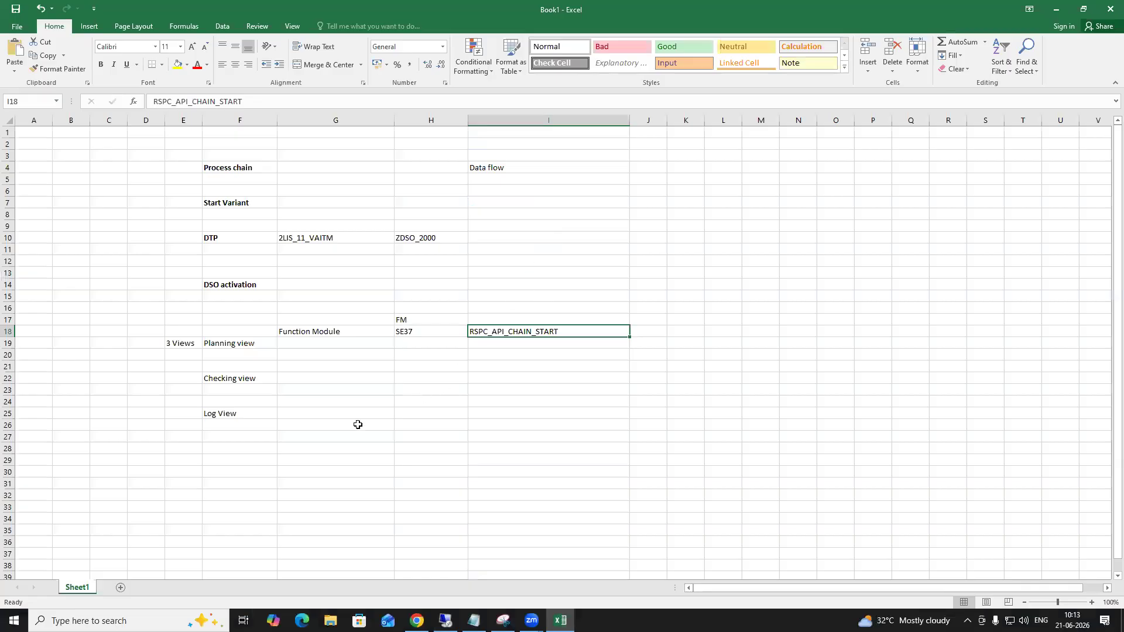
Switch to the Excel notes and enter "Start variant" in cell F32 and "Info apckage" in F34
{"action": "left_click", "coordinate": [358, 424]}
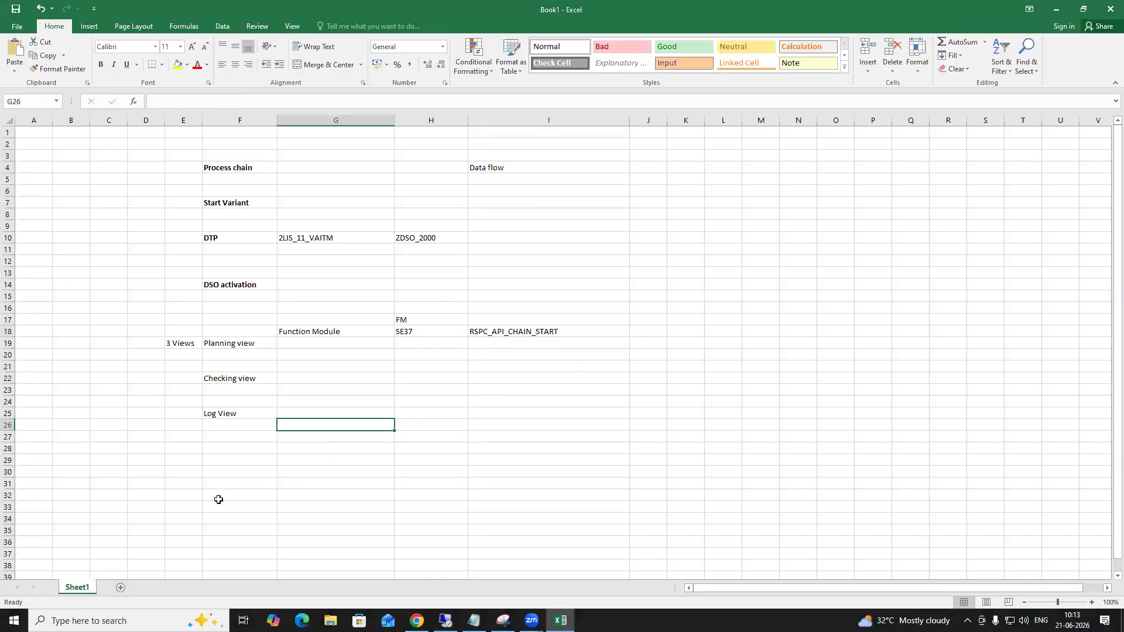
{"action": "left_click", "coordinate": [218, 500]}
{"action": "type", "text": "Start"}
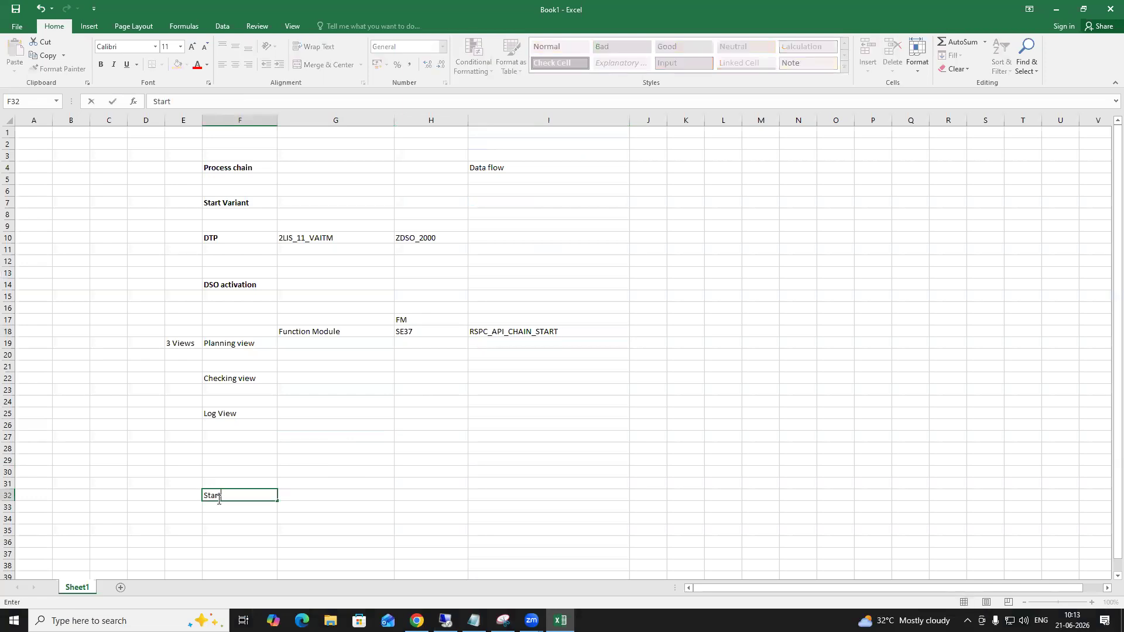
{"action": "type", "text": " variant"}
{"action": "left_click", "coordinate": [216, 520]}
{"action": "type", "text": "I"}
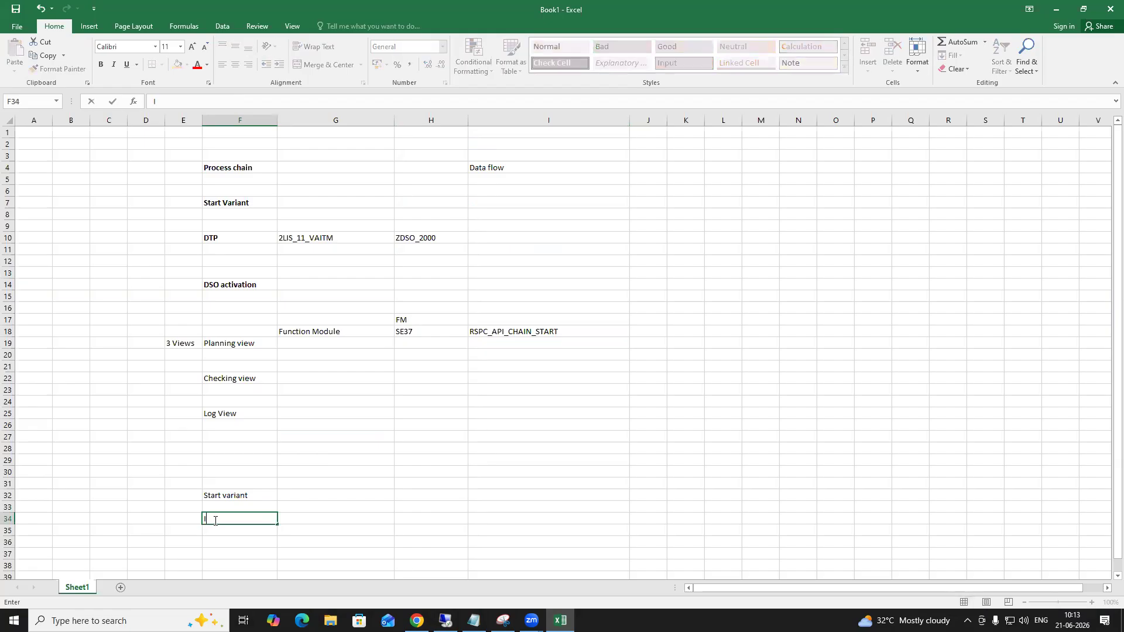
{"action": "type", "text": "nfo apckage"}
Add "DTP" in cell F36 and "DSO activation" in cell F38 to the process list
{"action": "left_click", "coordinate": [226, 544]}
{"action": "type", "text": "DT"}
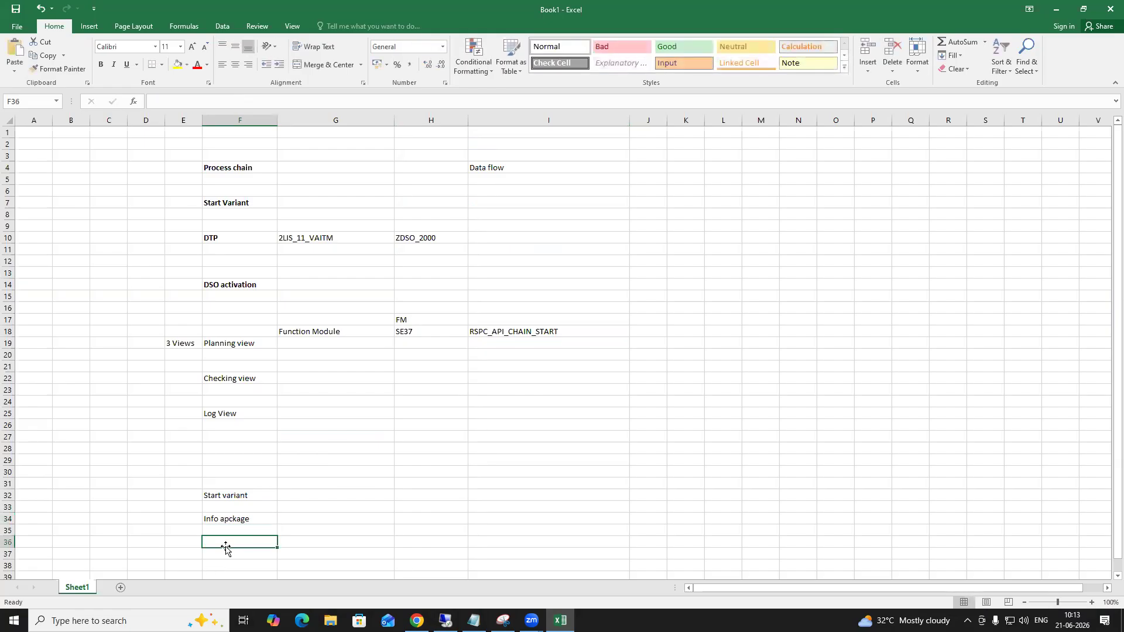
{"action": "type", "text": "P"}
{"action": "left_click", "coordinate": [223, 565]}
{"action": "type", "text": "DSO activation"}
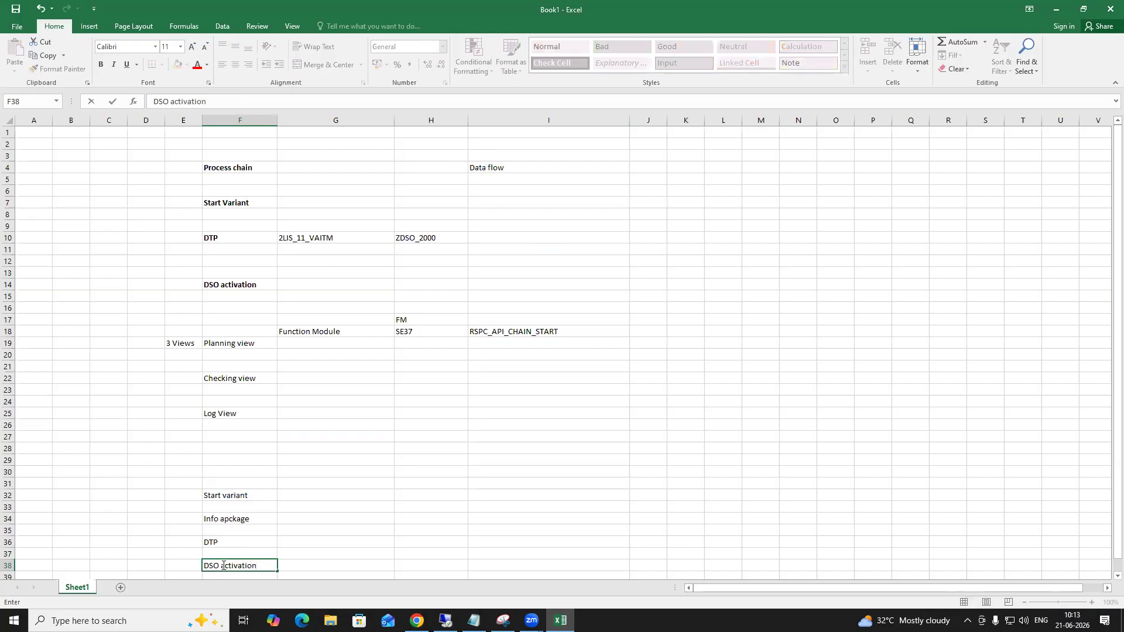
Enter "Delete indexed" in cell F40 as the process following DSO activation
{"action": "scroll", "coordinate": [223, 563], "scroll_direction": "down", "scroll_amount": 2}
{"action": "left_click", "coordinate": [216, 519]}
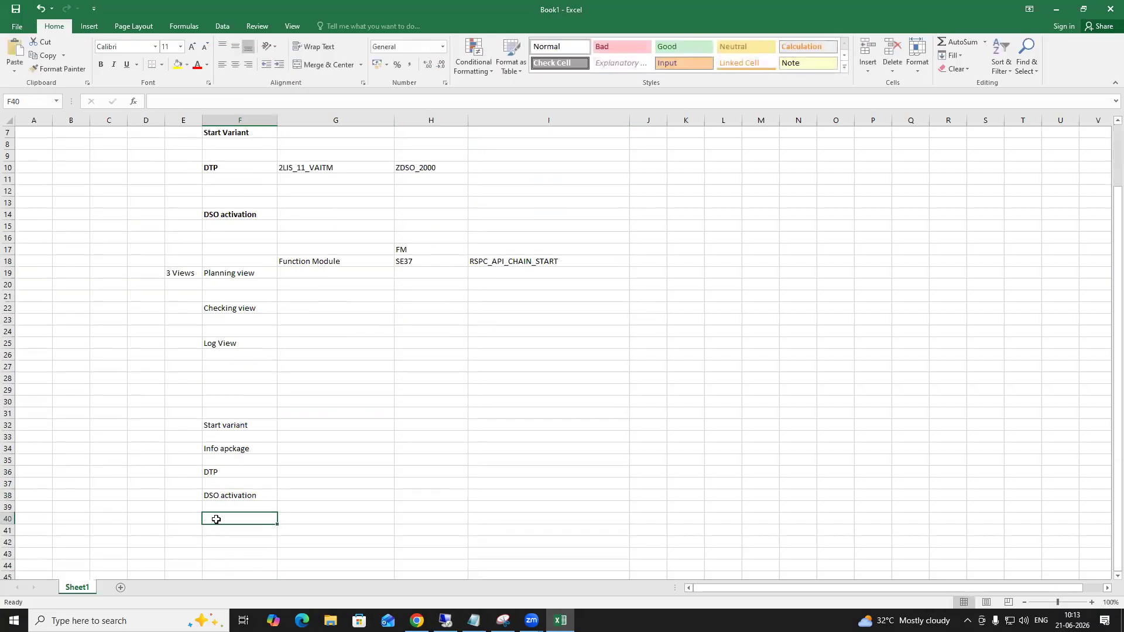
{"action": "type", "text": "DROP"}
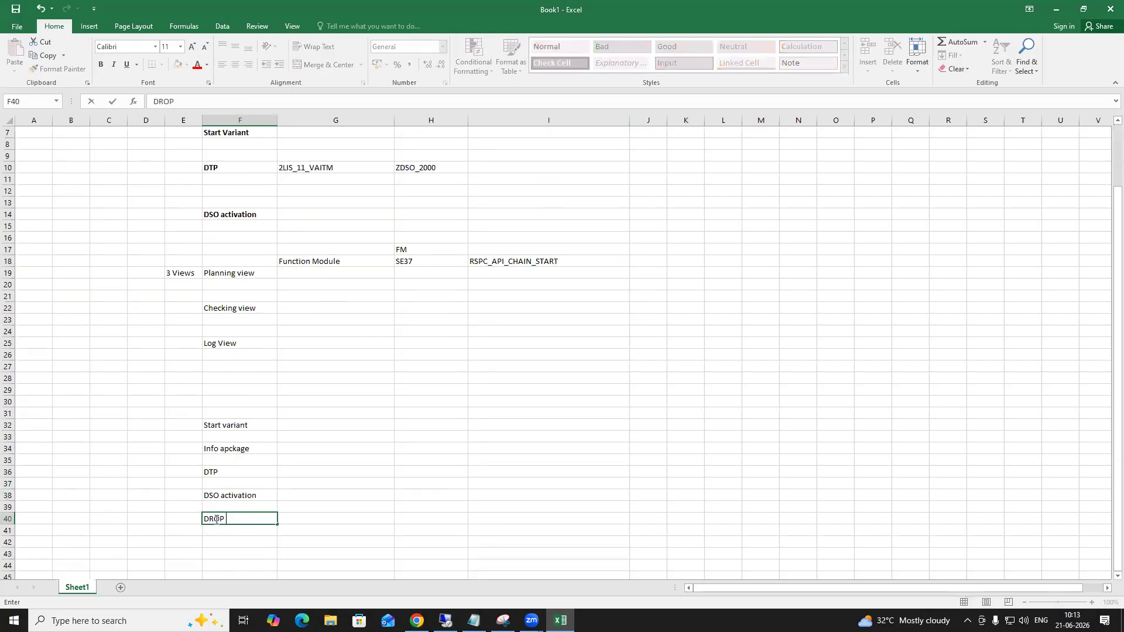
{"action": "type", "text": " DATA"}
{"action": "left_click", "coordinate": [225, 546]}
{"action": "left_click", "coordinate": [233, 519]}
{"action": "type", "text": "Delete indexed"}
Add a second "DTP" in cell F42 and "create INDEX" in cell F44
{"action": "left_click", "coordinate": [225, 545]}
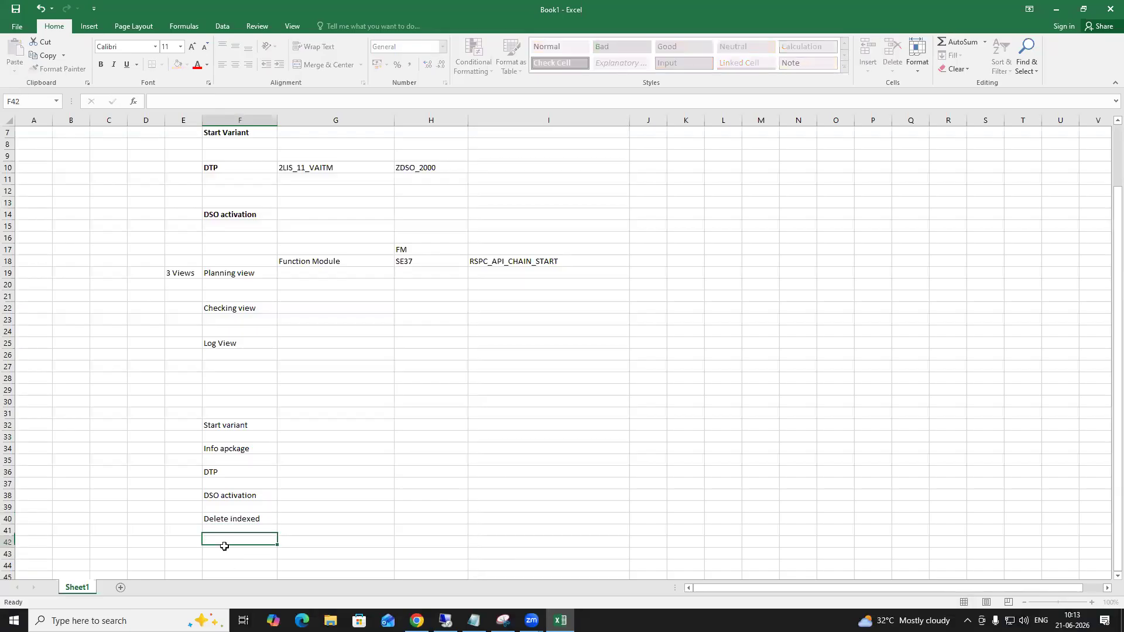
{"action": "type", "text": "DTP"}
{"action": "left_click", "coordinate": [223, 566]}
{"action": "type", "text": "create INDEX"}
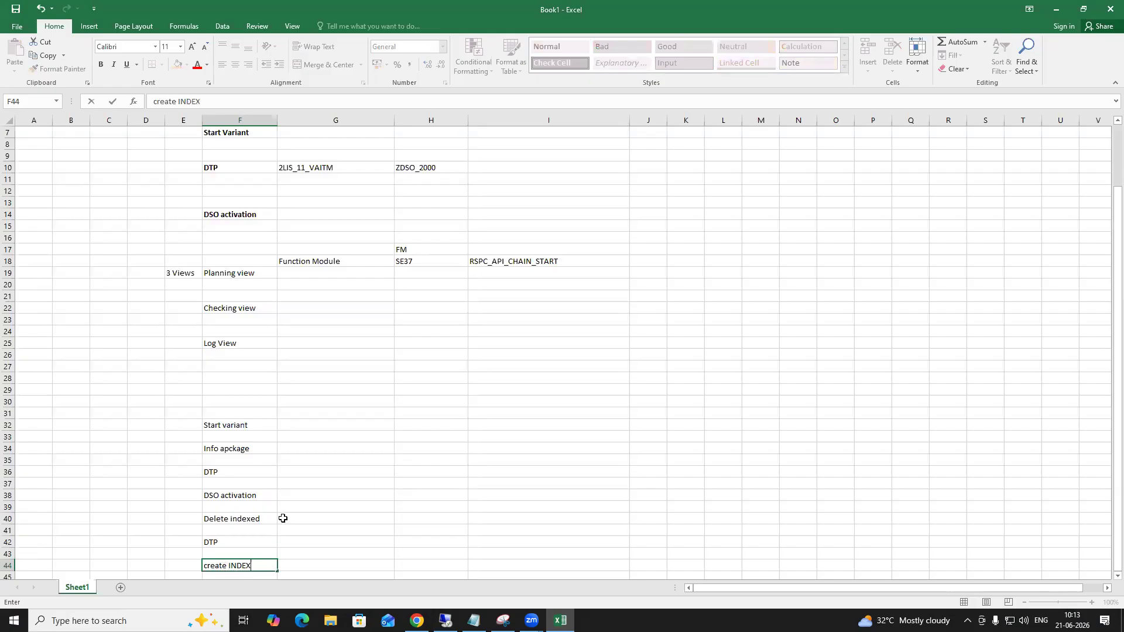
Enter "Aggrgae" in cell F47 and "Compression" in F49, and select cell F52
{"action": "scroll", "coordinate": [283, 518], "scroll_direction": "down", "scroll_amount": 2}
{"action": "left_click", "coordinate": [234, 525]}
{"action": "type", "text": "Aggrgae"}
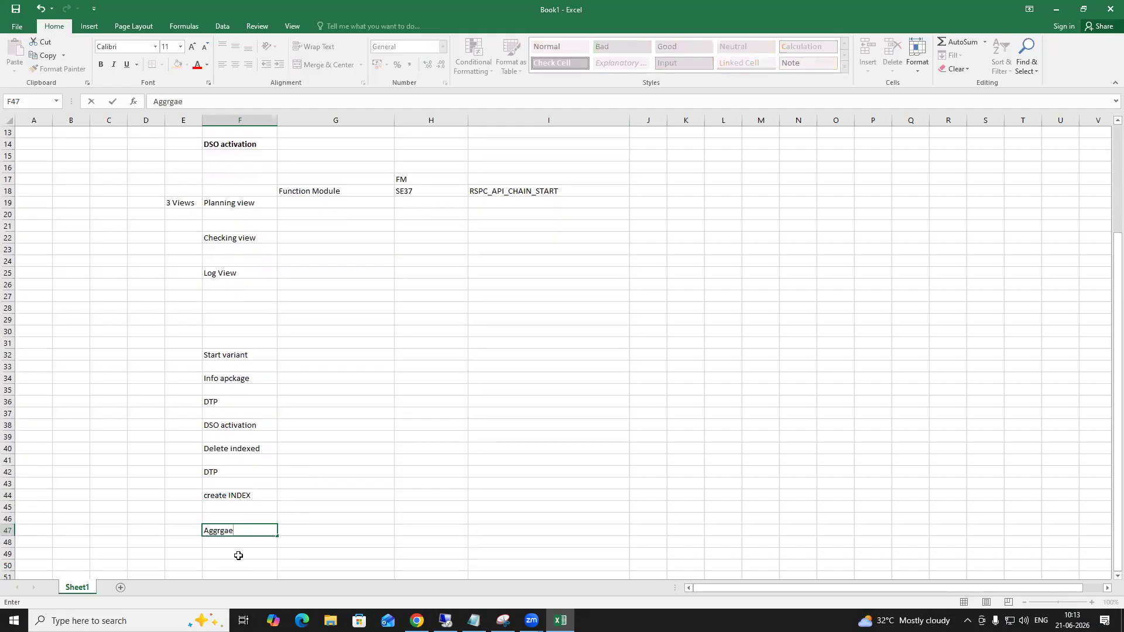
{"action": "left_click", "coordinate": [235, 554]}
{"action": "type", "text": "C"}
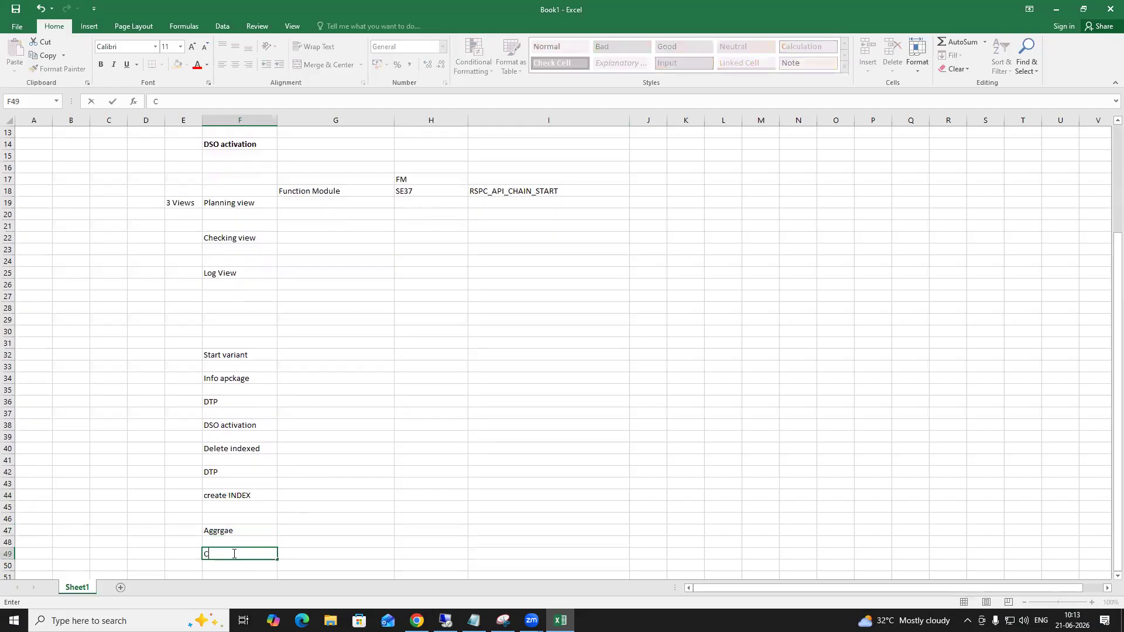
{"action": "type", "text": "ompression"}
{"action": "scroll", "coordinate": [233, 554], "scroll_direction": "down", "scroll_amount": 3}
{"action": "left_click", "coordinate": [225, 483]}
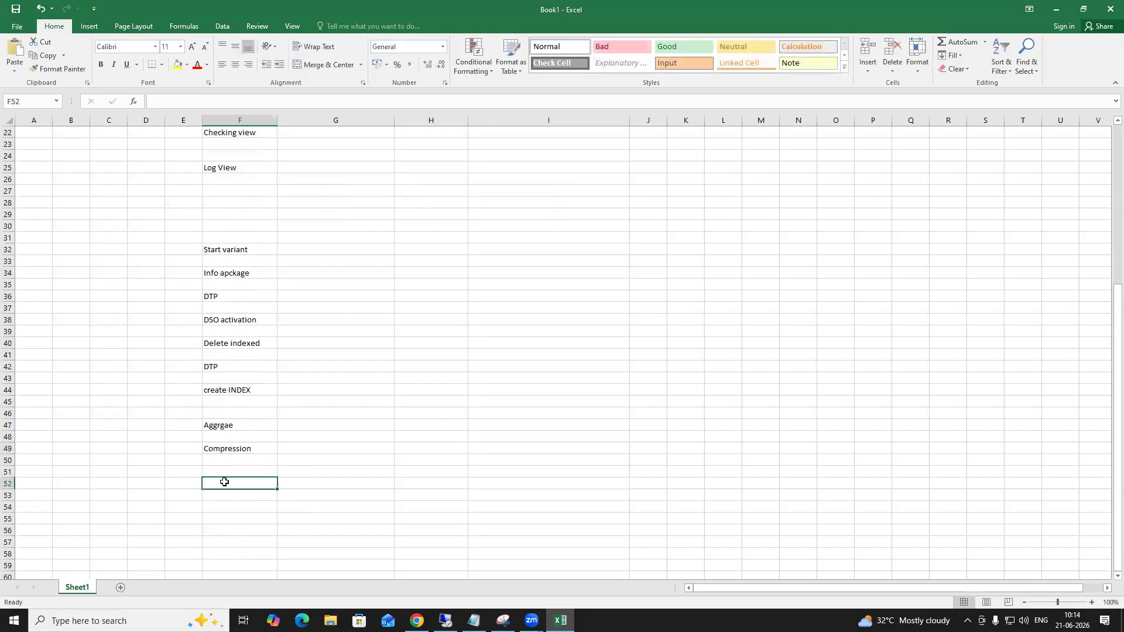
Enter "DB statics" in cell F52 as the last process in the list and widen column F
{"action": "type", "text": "DB statics"}
{"action": "left_click", "coordinate": [337, 435]}
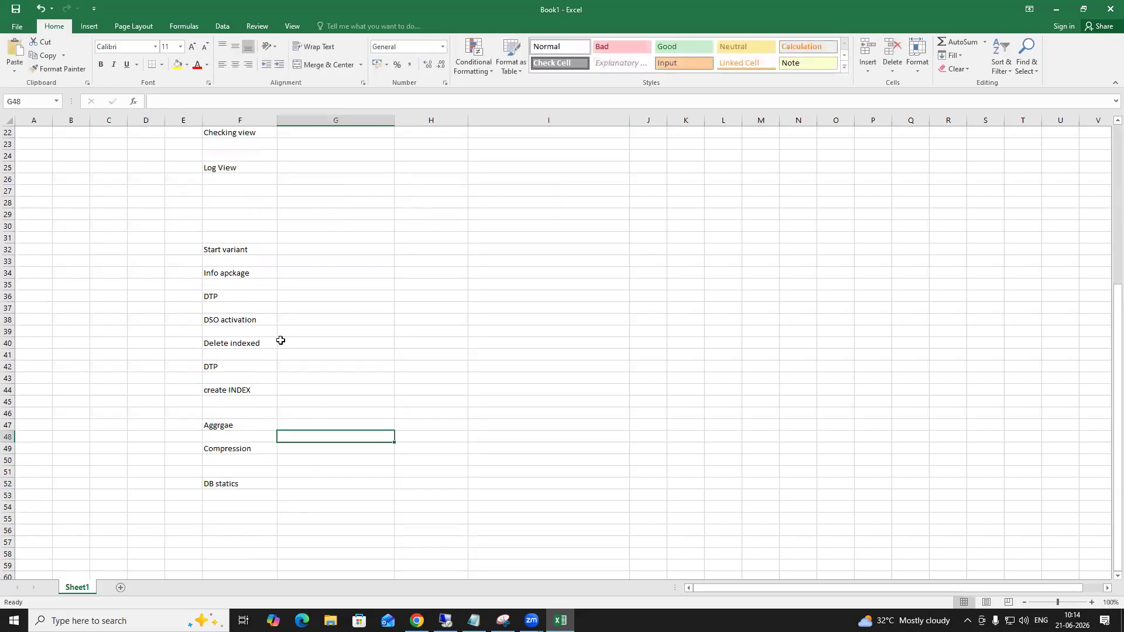
{"action": "left_click_drag", "start_coordinate": [279, 120], "coordinate": [343, 126]}
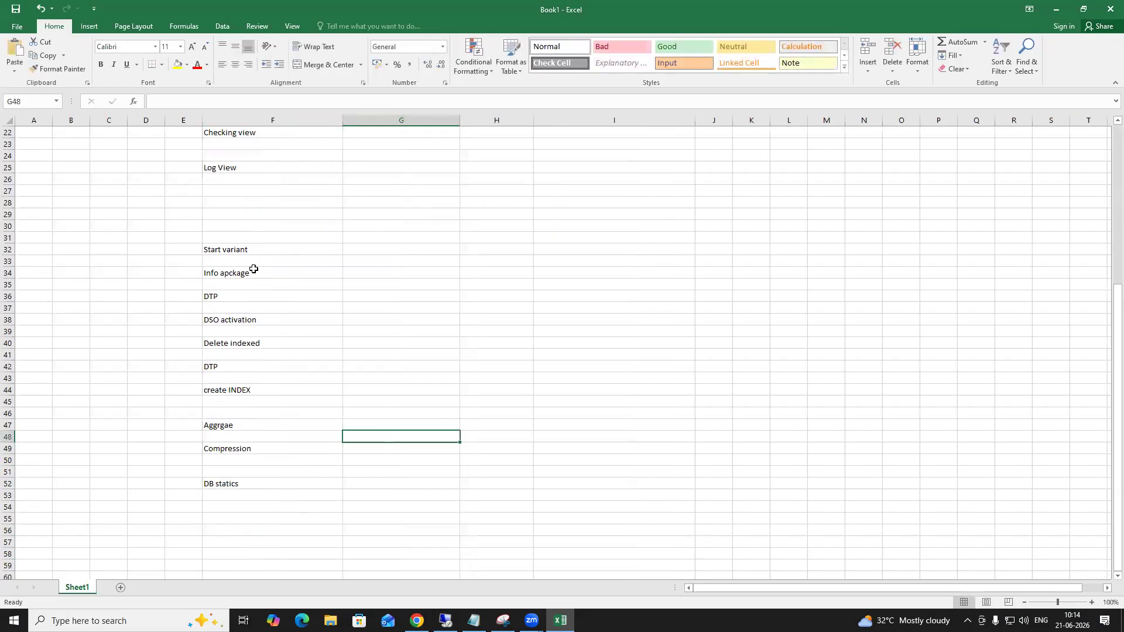
{"action": "left_click_drag", "start_coordinate": [238, 251], "coordinate": [266, 449]}
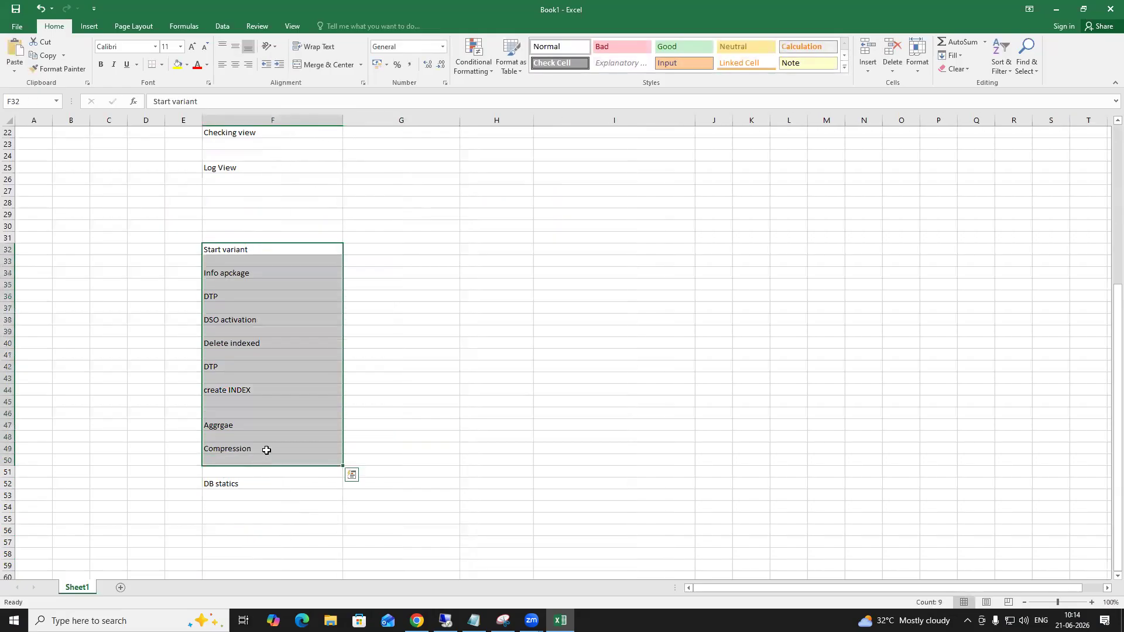
{"action": "left_click", "coordinate": [434, 389]}
{"action": "left_click", "coordinate": [247, 345]}
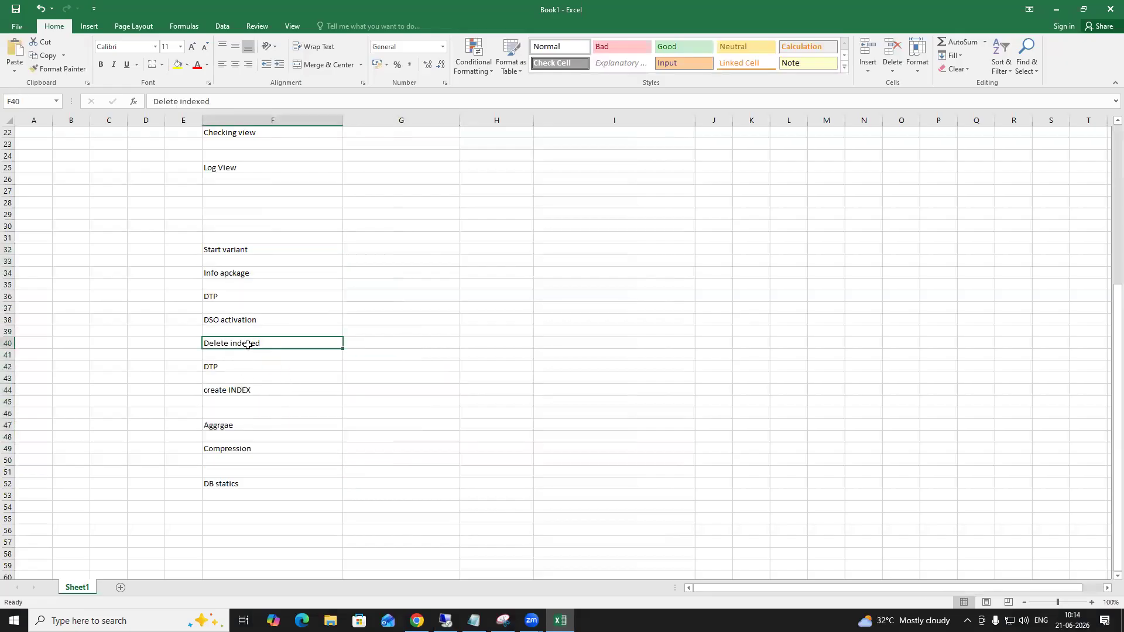
{"action": "left_click_drag", "start_coordinate": [247, 344], "coordinate": [265, 484]}
Enter the note "Bw on HANA" in cell G45 beside the indexing and aggregate processes
{"action": "left_click", "coordinate": [373, 406]}
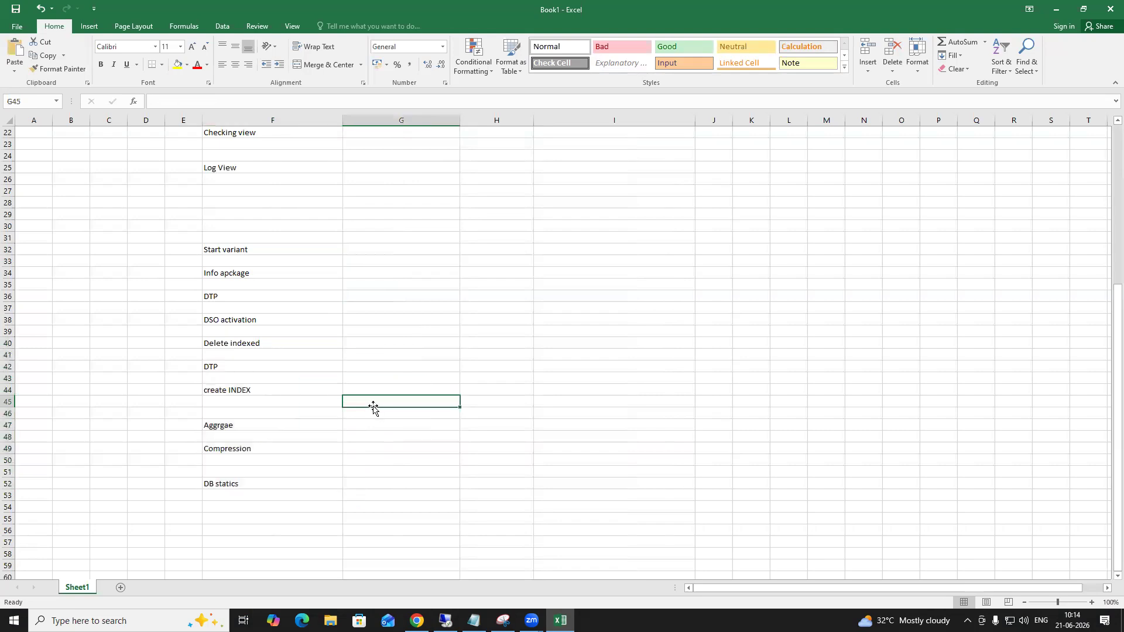
{"action": "type", "text": "Bw on HNA"}
{"action": "key", "text": "BackSpace"}
{"action": "key", "text": "BackSpace"}
{"action": "key", "text": "BackSpace"}
{"action": "type", "text": "ANA"}
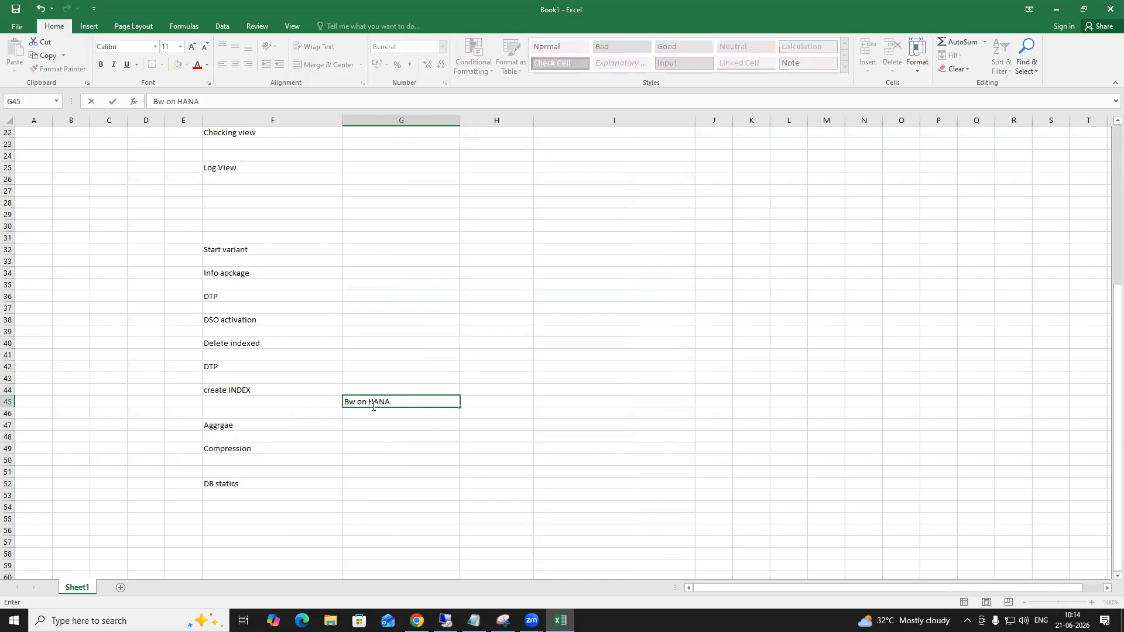
{"action": "left_click", "coordinate": [385, 447]}
Enter the note "Skipped Np PSA in BW4HANA" in cell G34 beside the Info apckage entry
{"action": "left_click_drag", "start_coordinate": [243, 342], "coordinate": [413, 482]}
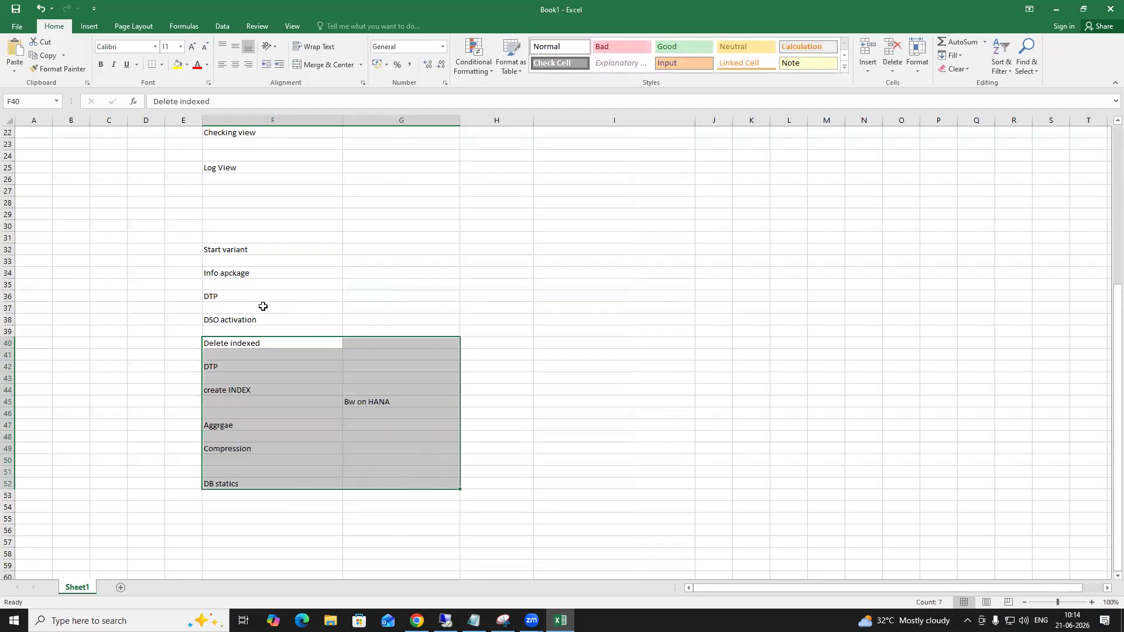
{"action": "left_click", "coordinate": [247, 274]}
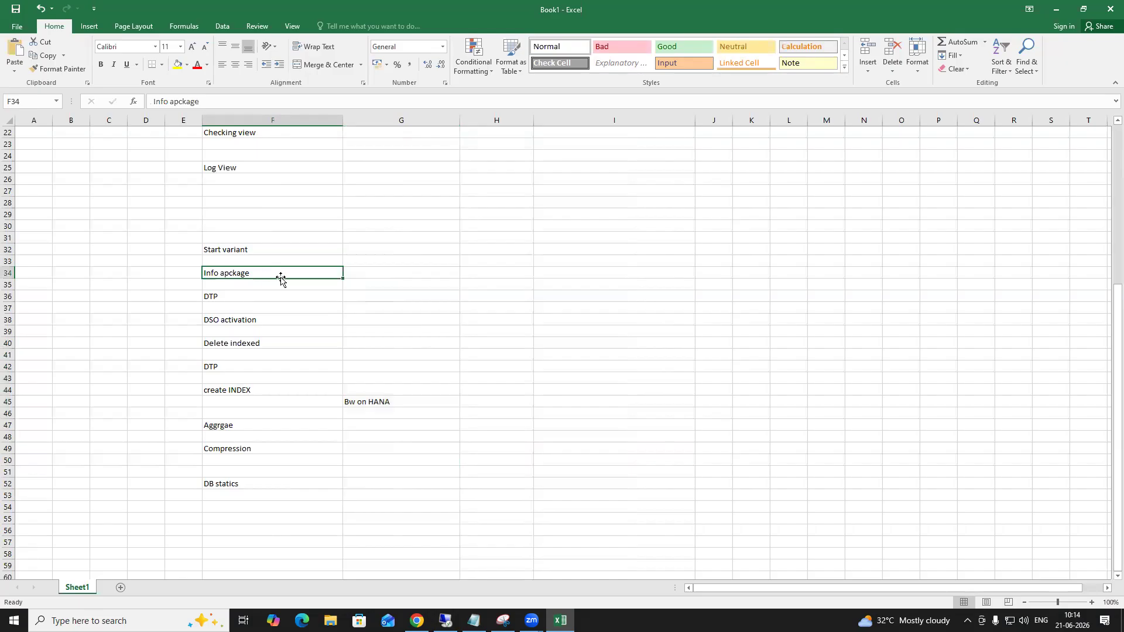
{"action": "left_click", "coordinate": [354, 276]}
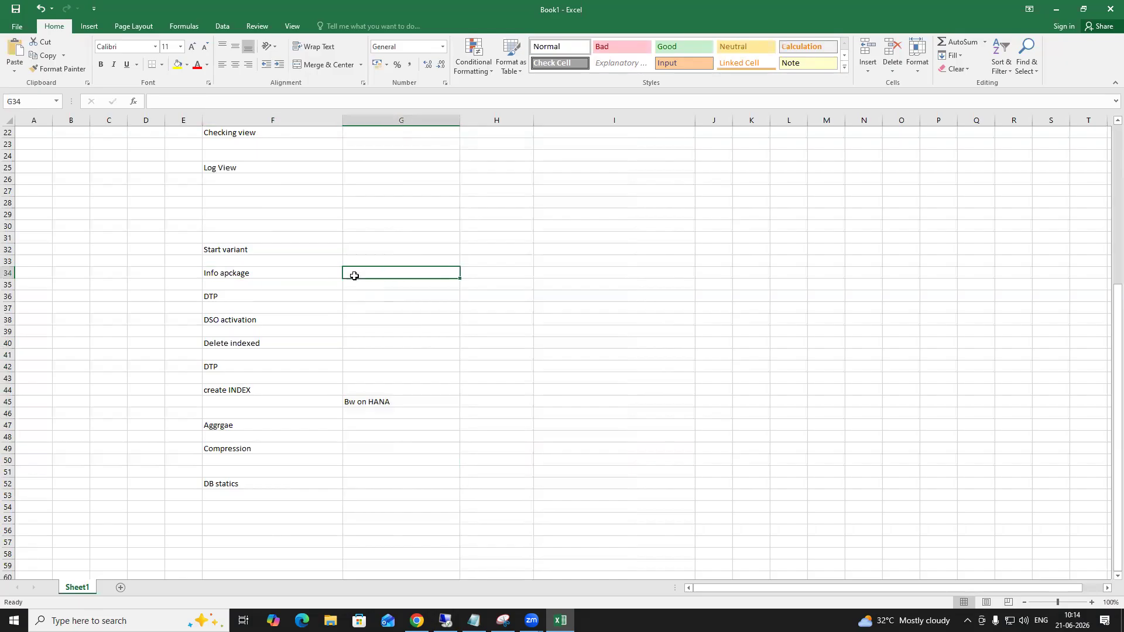
{"action": "type", "text": "Skipped"}
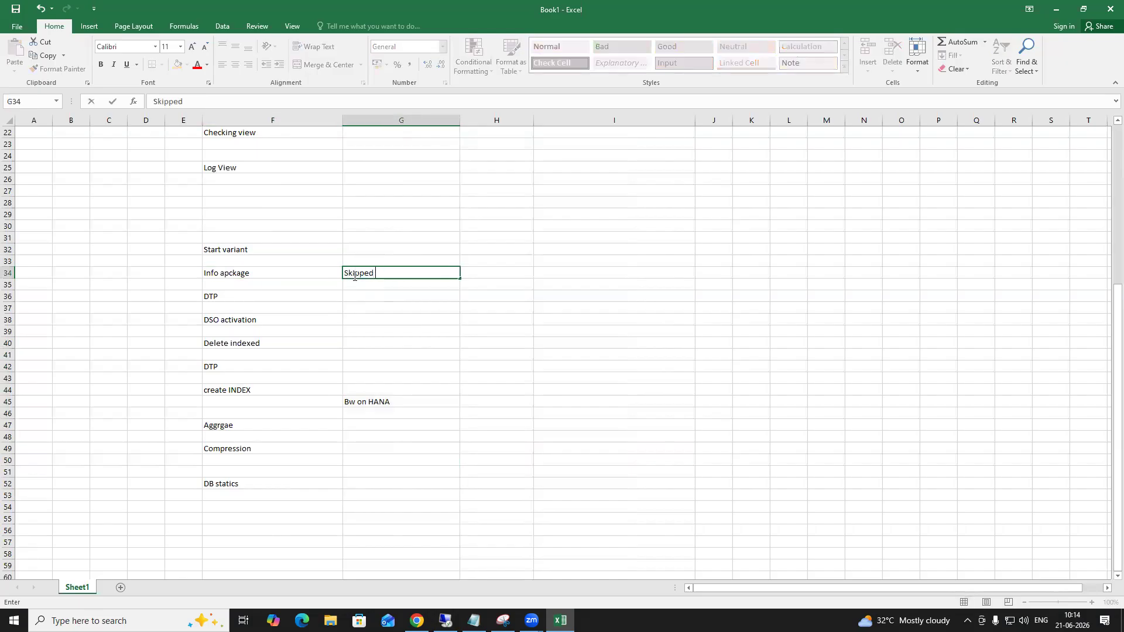
{"action": "type", "text": " Np PSA in BW4HANA"}
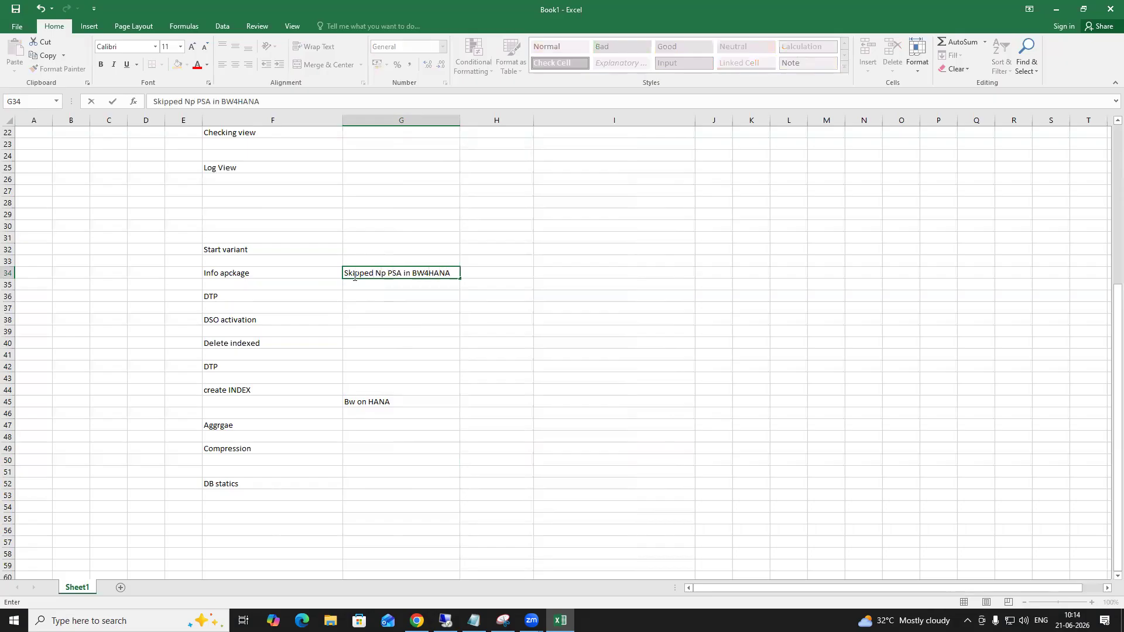
{"action": "left_click", "coordinate": [376, 318]}
Start a second process list in column I with "Start Variant" in I32 and "DTP" in I36
{"action": "left_click", "coordinate": [268, 283]}
{"action": "left_click", "coordinate": [238, 250]}
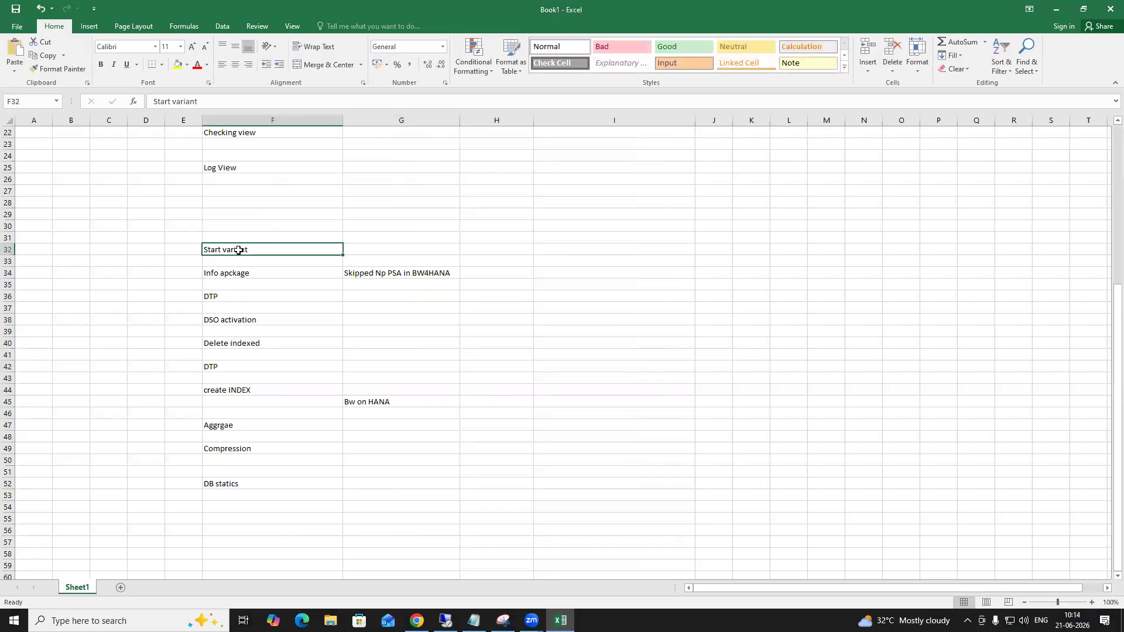
{"action": "left_click", "coordinate": [607, 252]}
{"action": "type", "text": "S"}
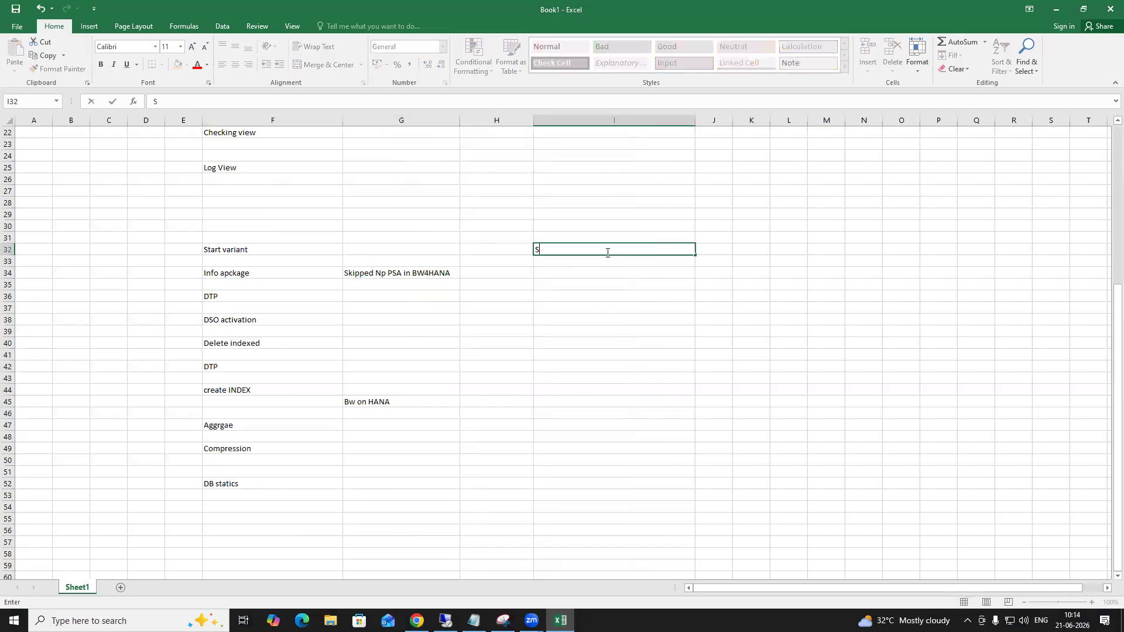
{"action": "type", "text": "tart Variant"}
{"action": "left_click", "coordinate": [565, 299]}
{"action": "type", "text": "DTP"}
Enter "ADSO activation" in cell I40 and switch back to the SAP process chain in the remote desktop session
{"action": "left_click", "coordinate": [555, 343]}
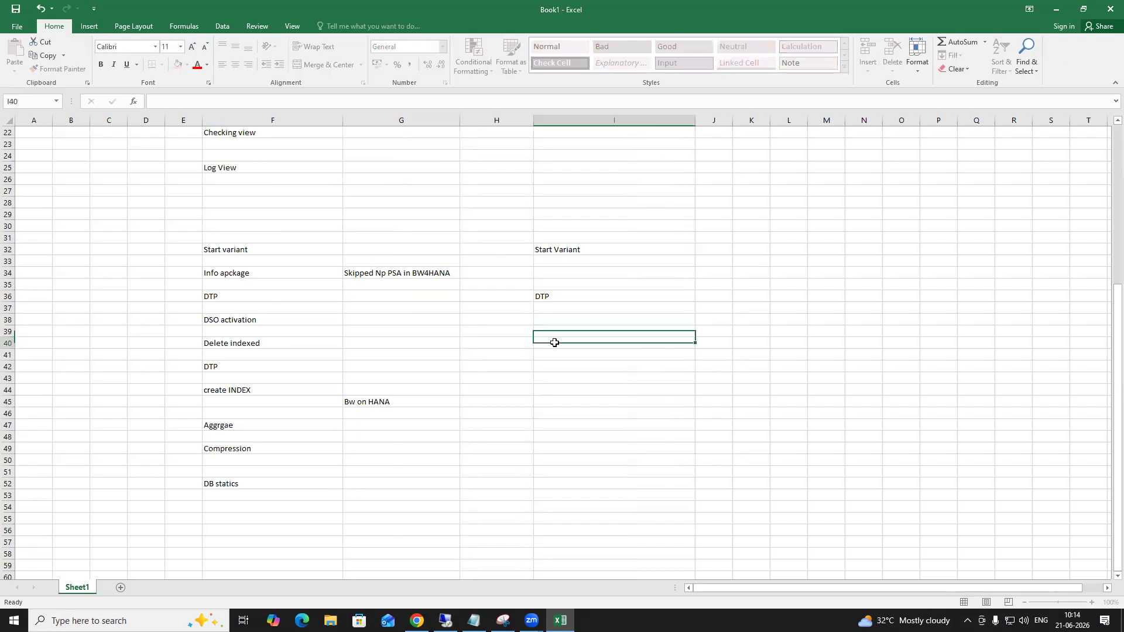
{"action": "type", "text": "ADSO activation"}
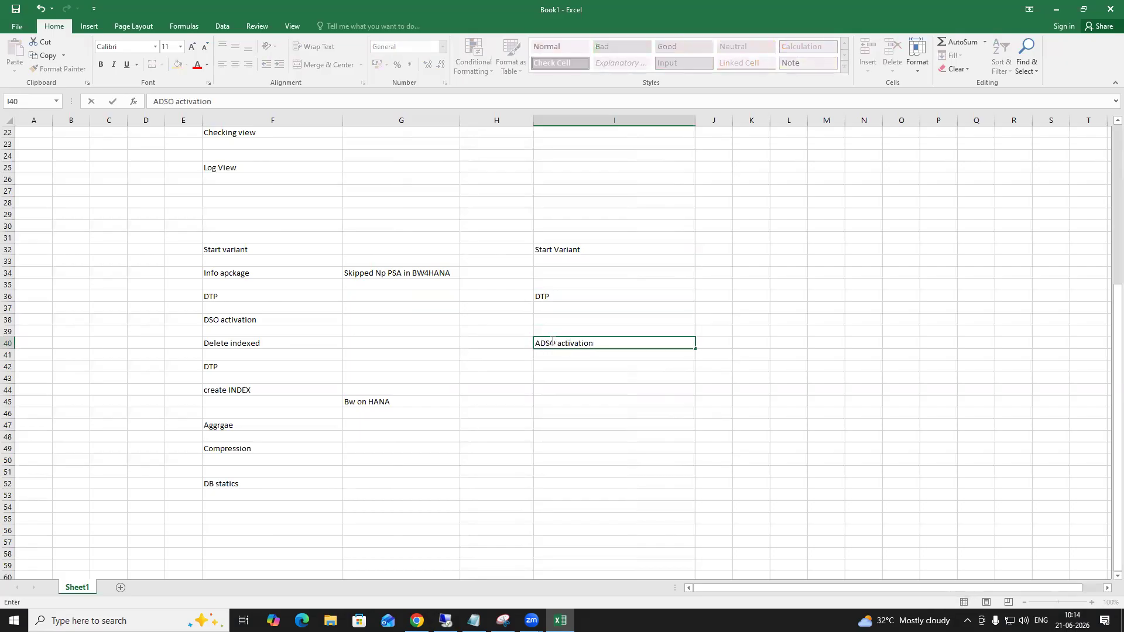
{"action": "key", "text": "Return"}
{"action": "left_click_drag", "start_coordinate": [557, 249], "coordinate": [579, 346]}
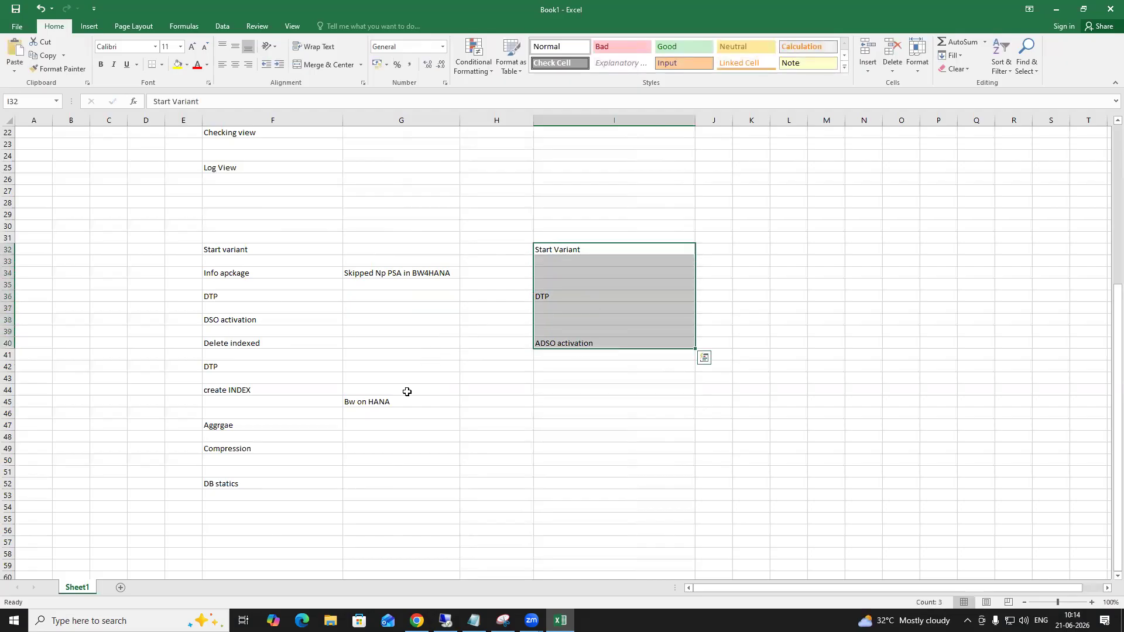
{"action": "left_click", "coordinate": [445, 620]}
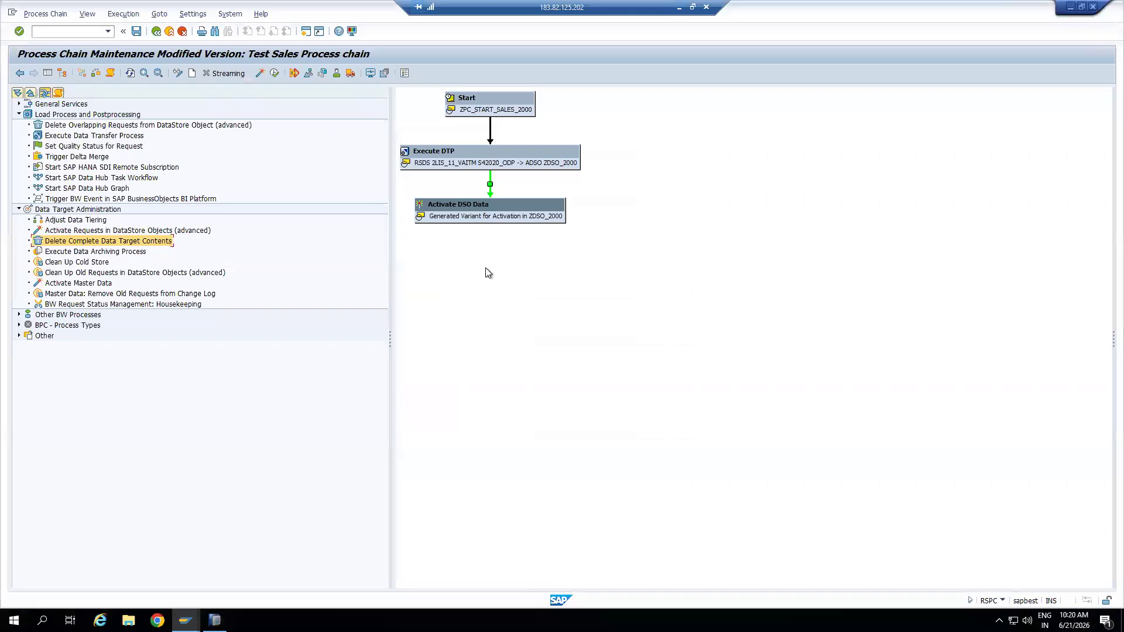